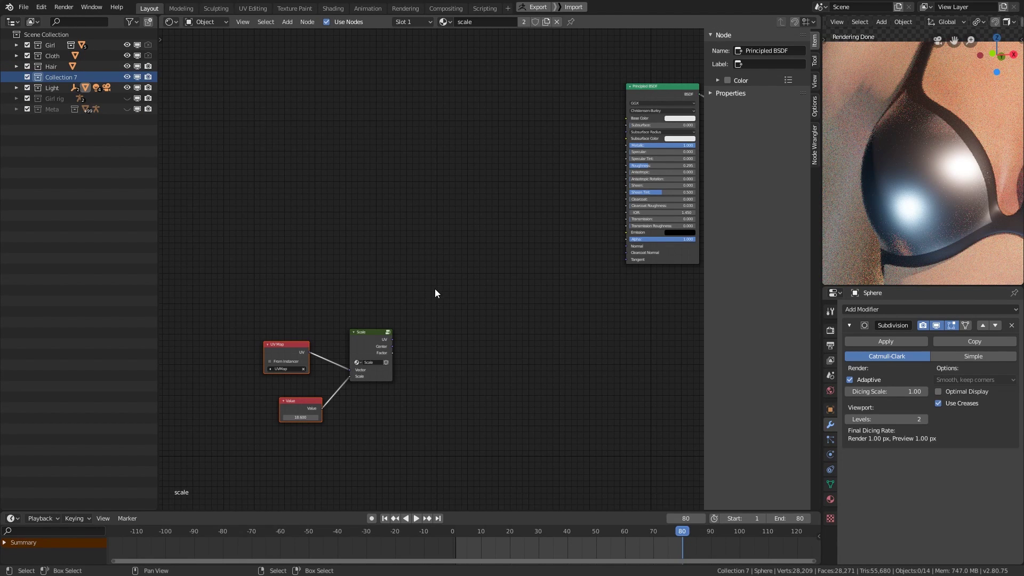
# Preview the Scale group's UV, Center and Factor outputs in turn on the bikini mesh.
pyautogui.scroll(3, 434, 289)
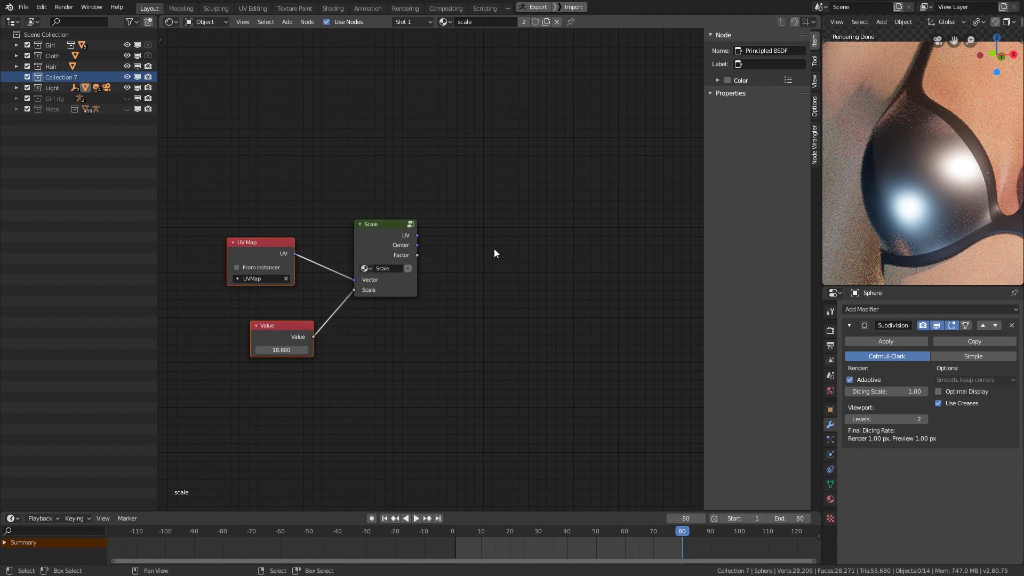
pyautogui.moveTo(495, 250); pyautogui.dragTo(506, 253, button='middle')
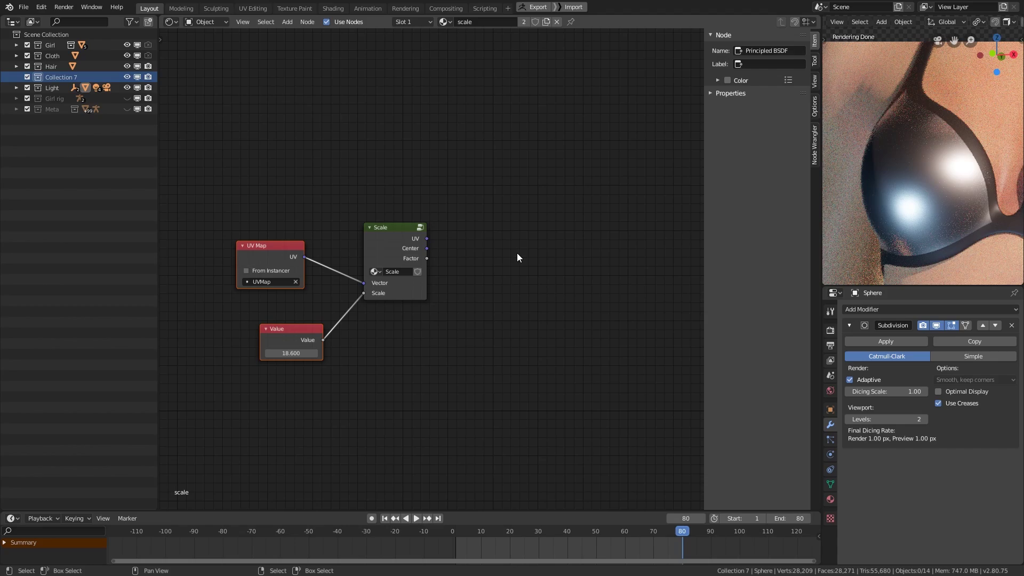
pyautogui.keyDown('ctrl'); pyautogui.keyDown('shift'); pyautogui.click(410, 246); pyautogui.keyUp('shift'); pyautogui.keyUp('ctrl')
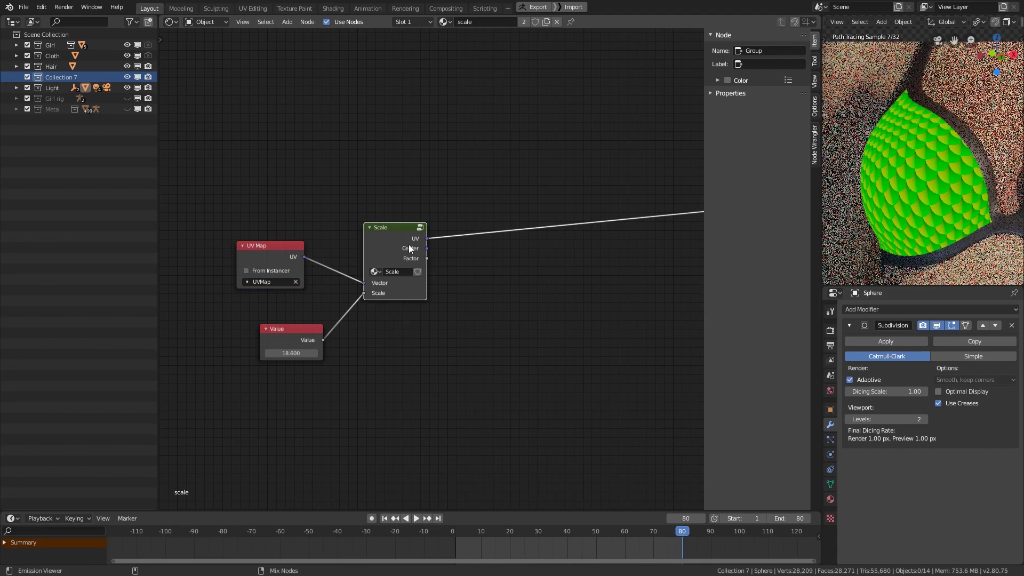
pyautogui.keyDown('ctrl'); pyautogui.keyDown('shift'); pyautogui.click(409, 245); pyautogui.keyUp('shift'); pyautogui.keyUp('ctrl')
pyautogui.keyDown('ctrl'); pyautogui.keyDown('shift'); pyautogui.click(409, 244); pyautogui.keyUp('shift'); pyautogui.keyUp('ctrl')
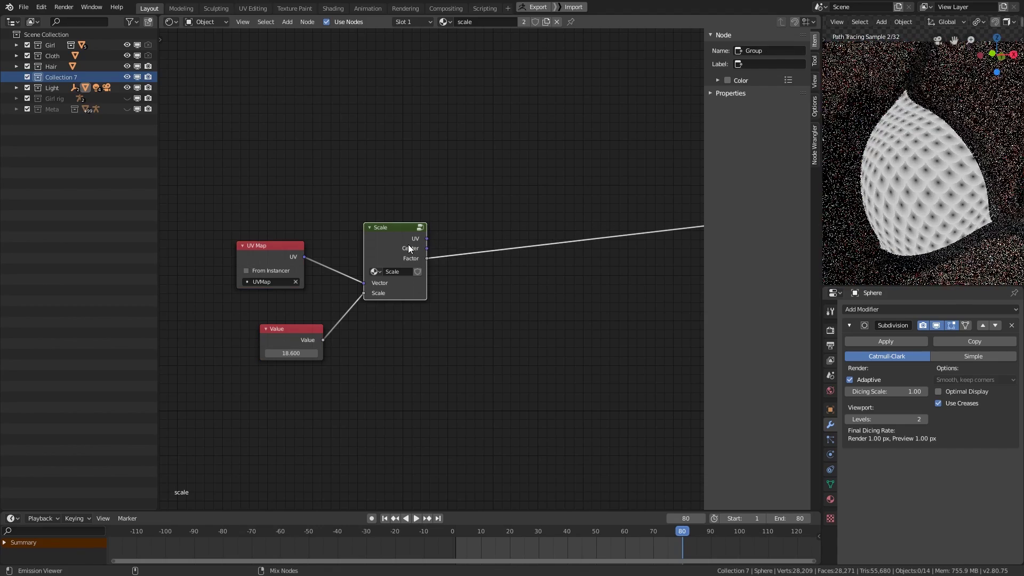
pyautogui.keyDown('ctrl'); pyautogui.keyDown('shift'); pyautogui.click(408, 244); pyautogui.keyUp('shift'); pyautogui.keyUp('ctrl')
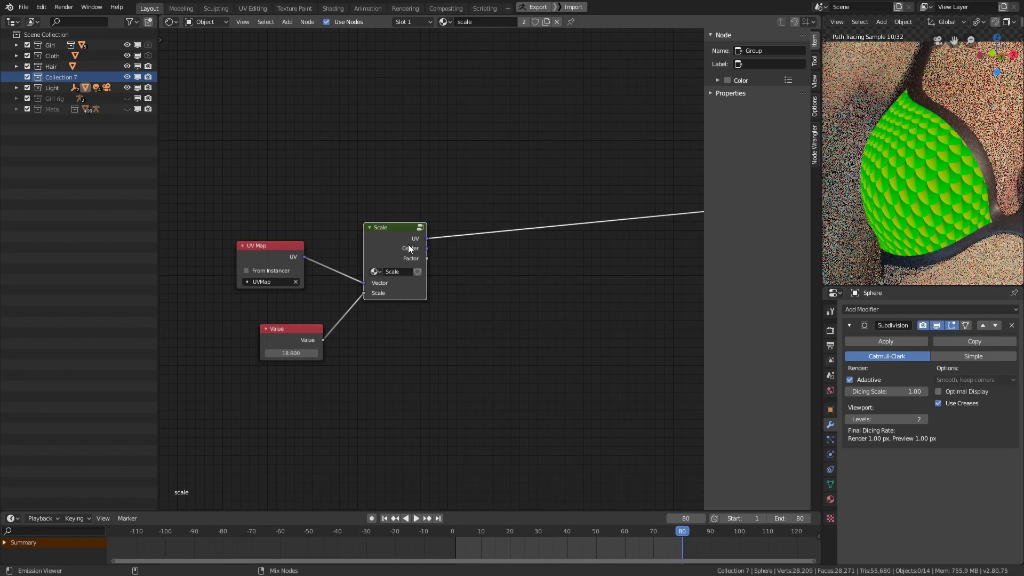
pyautogui.keyDown('ctrl'); pyautogui.keyDown('shift'); pyautogui.click(408, 245); pyautogui.keyUp('shift'); pyautogui.keyUp('ctrl')
pyautogui.keyDown('ctrl'); pyautogui.keyDown('shift'); pyautogui.click(409, 244); pyautogui.keyUp('shift'); pyautogui.keyUp('ctrl')
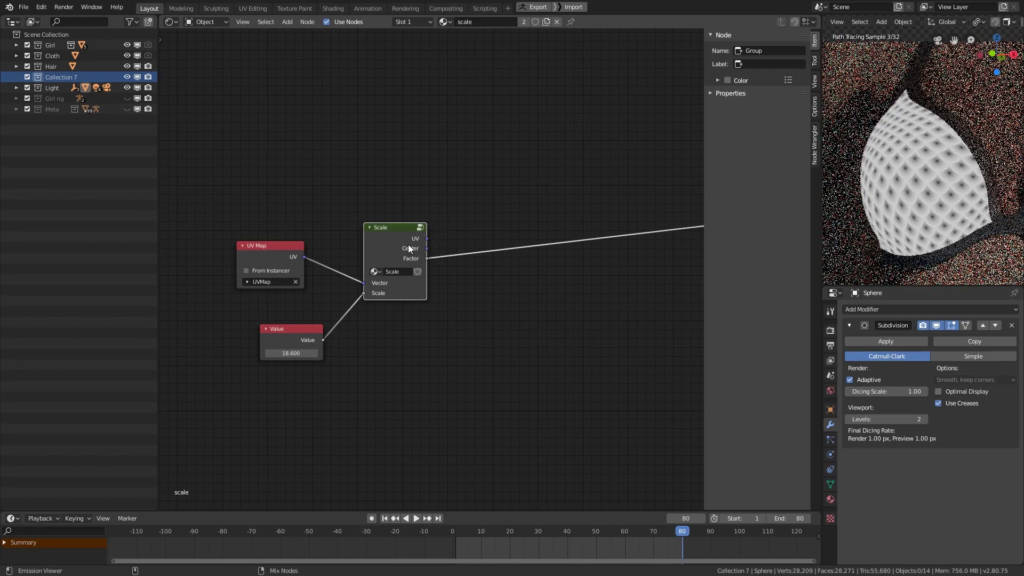
pyautogui.moveTo(585, 243); pyautogui.dragTo(547, 249, button='middle')
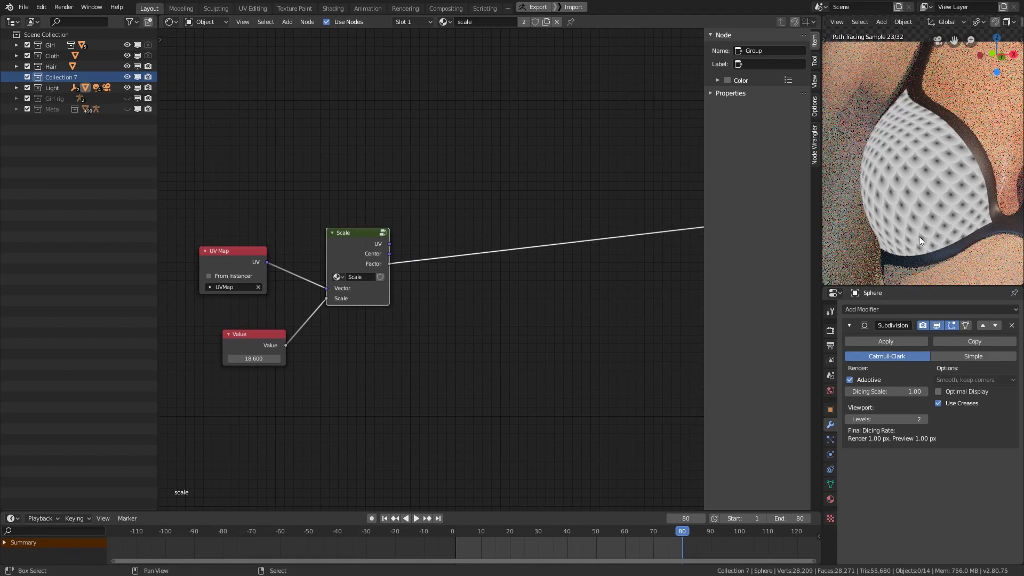
pyautogui.keyDown('shift'); pyautogui.moveTo(930, 236); pyautogui.dragTo(853, 237, button='middle'); pyautogui.keyUp('shift')
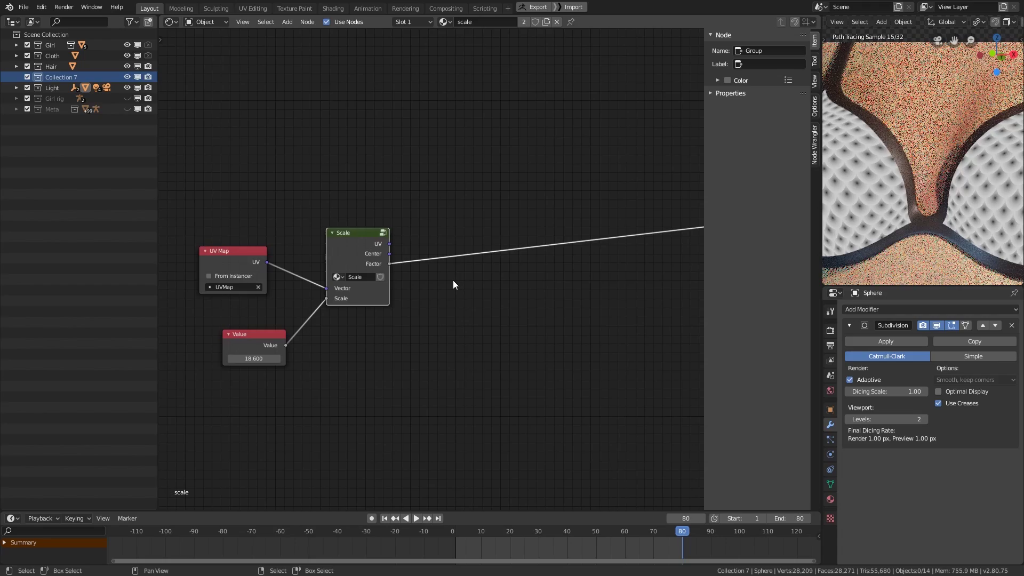
pyautogui.keyDown('ctrl'); pyautogui.keyDown('shift'); pyautogui.click(378, 258); pyautogui.keyUp('shift'); pyautogui.keyUp('ctrl')
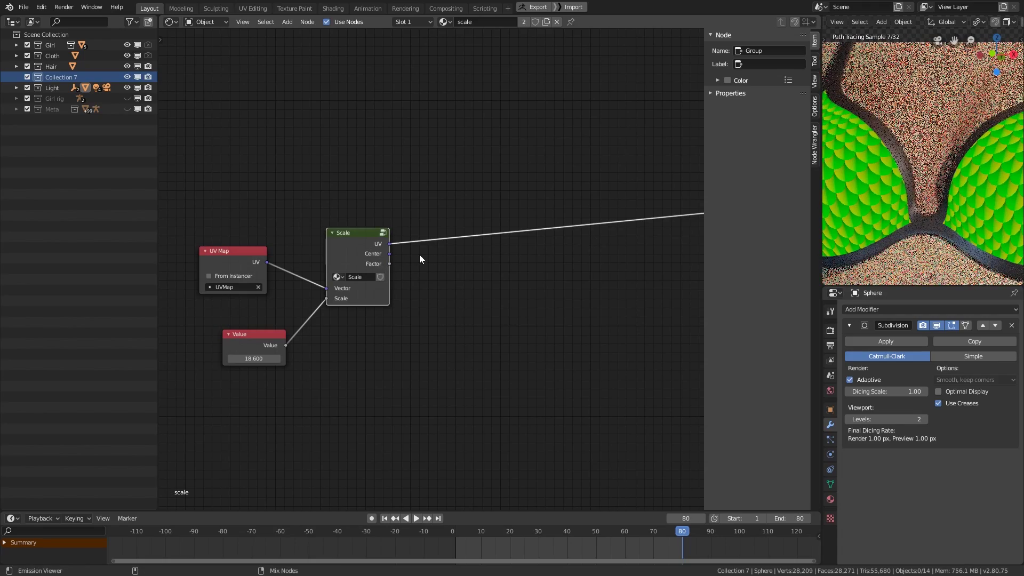
# Return the material preview to the Principled BSDF shader.
pyautogui.scroll(-5, 543, 257)
pyautogui.moveTo(640, 234); pyautogui.dragTo(549, 252, button='middle')
pyautogui.keyDown('ctrl'); pyautogui.keyDown('shift'); pyautogui.click(606, 187); pyautogui.keyUp('shift'); pyautogui.keyUp('ctrl')
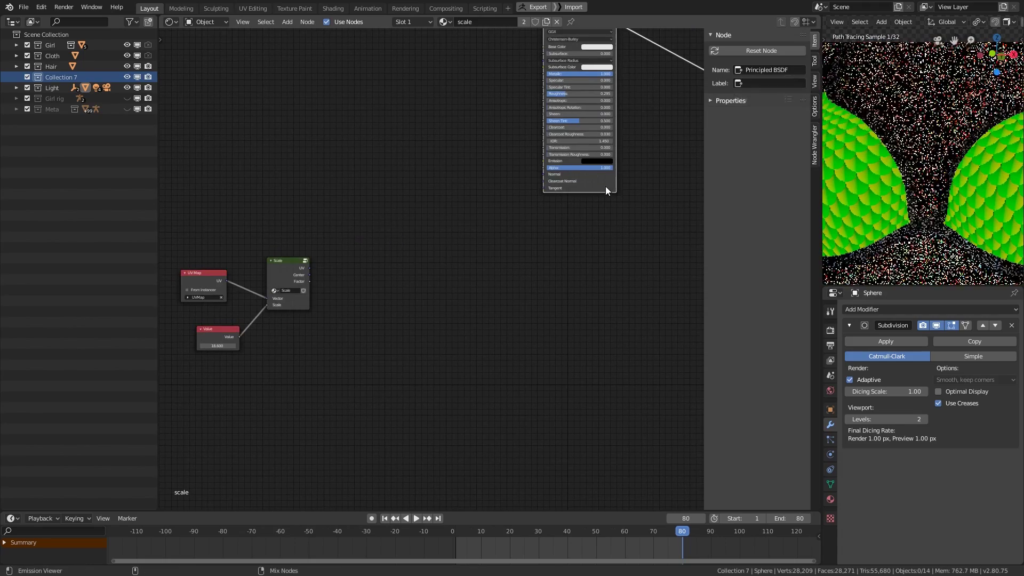
pyautogui.keyDown('shift'); pyautogui.moveTo(898, 210); pyautogui.dragTo(972, 214, button='middle'); pyautogui.keyUp('shift')
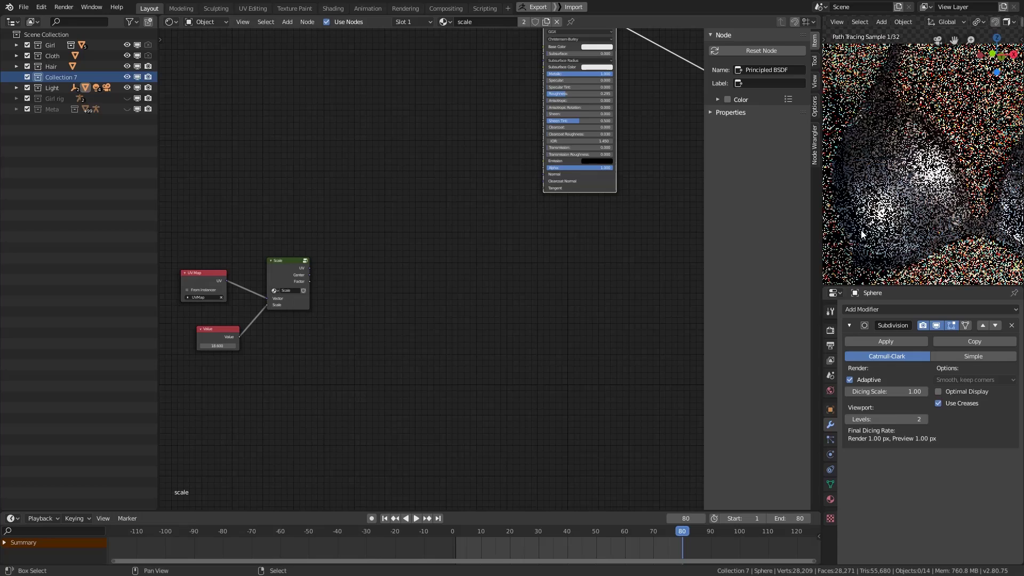
pyautogui.scroll(2, 430, 322)
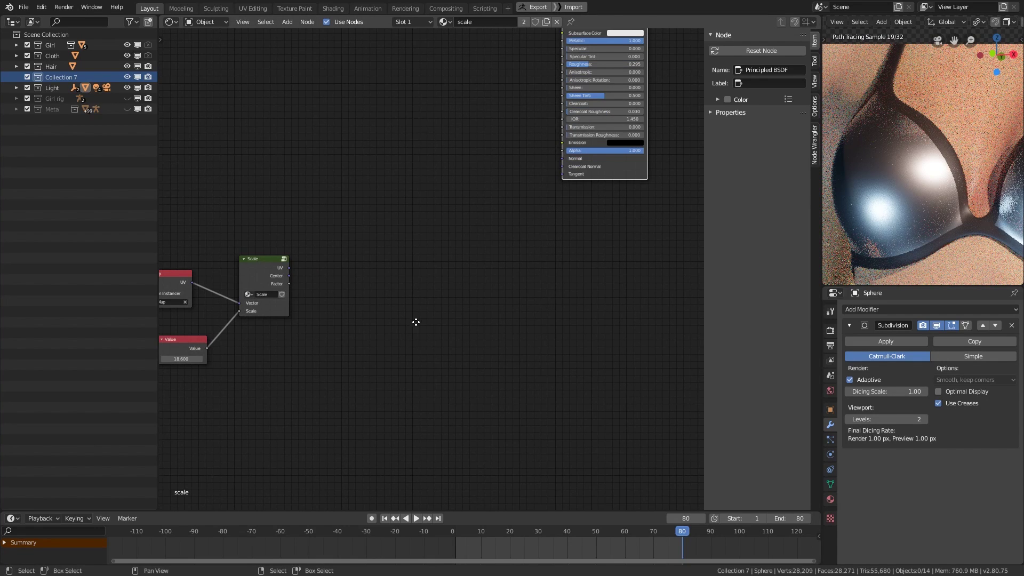
# Add a Separate XYZ node fed by the Scale group's UV output and preview its separated outputs.
pyautogui.moveTo(416, 322); pyautogui.dragTo(429, 324, button='middle')
pyautogui.moveTo(420, 280); pyautogui.dragTo(467, 283, button='middle')
pyautogui.scroll(1, 445, 286)
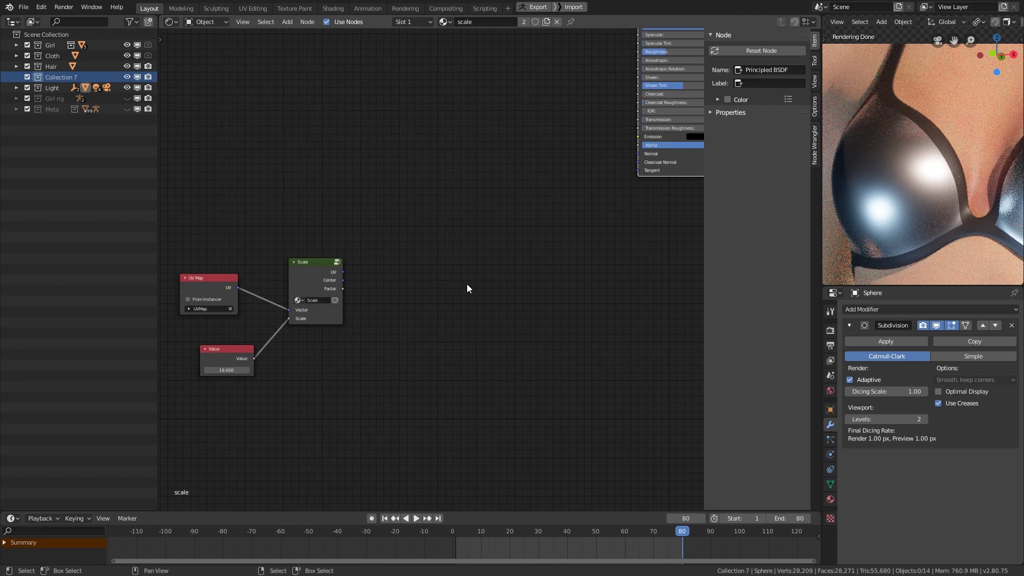
pyautogui.moveTo(466, 289); pyautogui.dragTo(474, 291, button='middle')
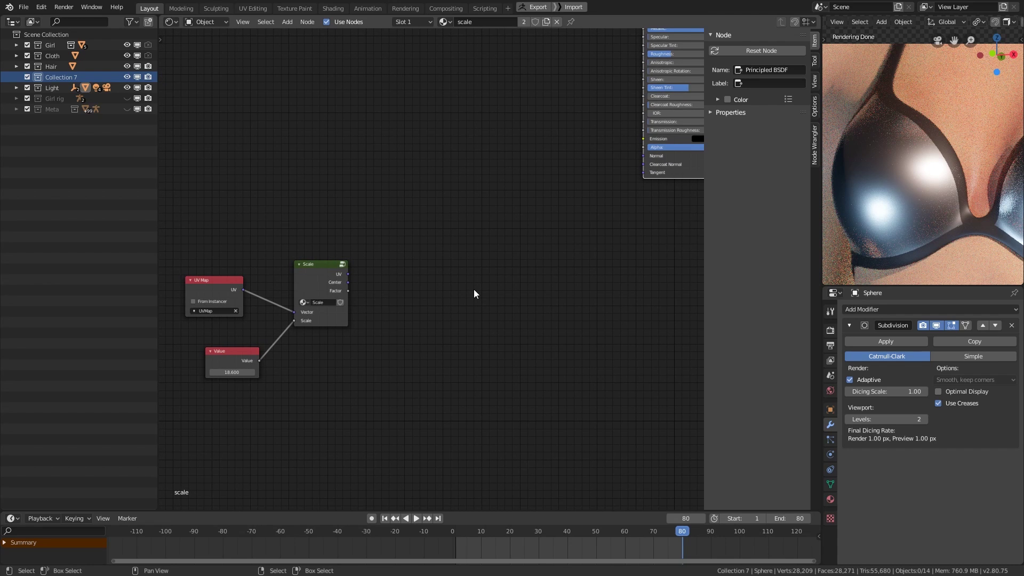
pyautogui.hotkey('shift', 'a')
pyautogui.moveTo(482, 300)
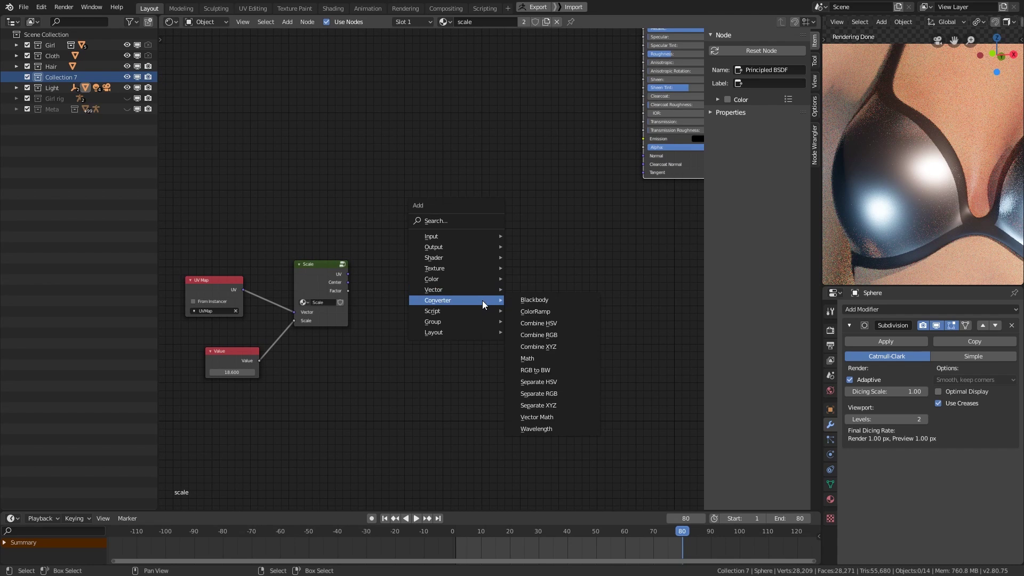
pyautogui.click(539, 405)
pyautogui.click(404, 181)
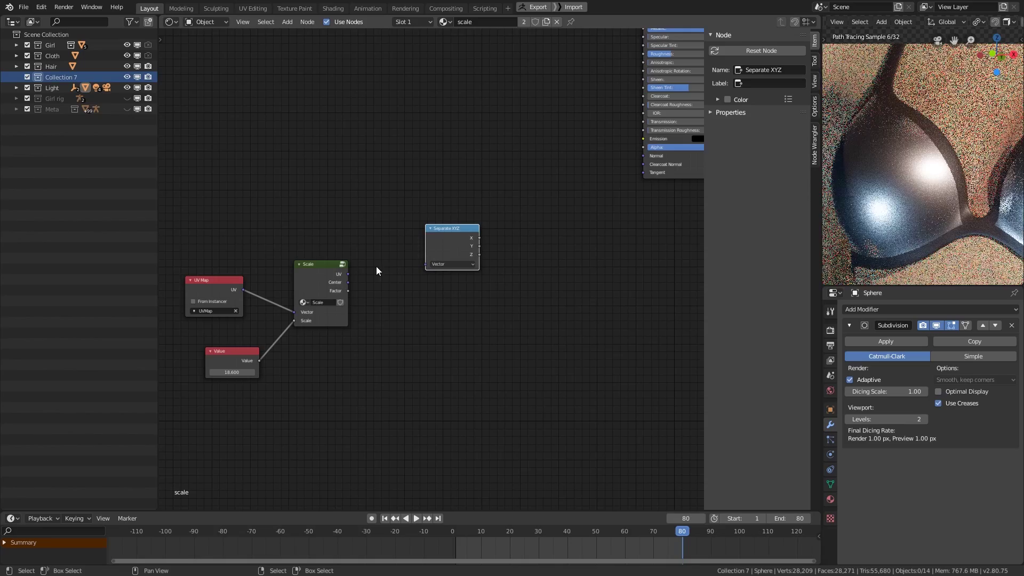
pyautogui.moveTo(347, 274); pyautogui.dragTo(440, 247)
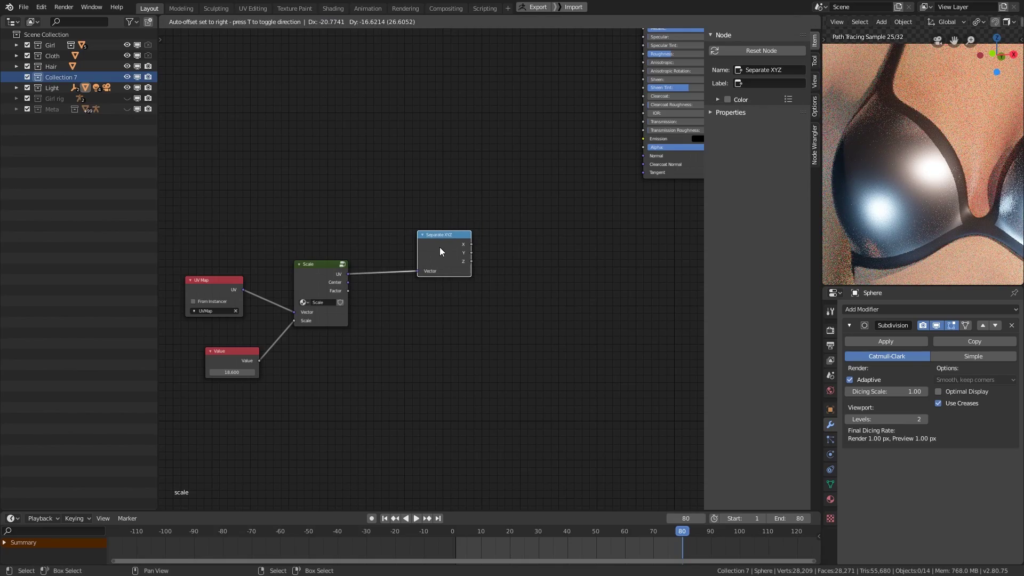
pyautogui.keyDown('ctrl'); pyautogui.keyDown('shift'); pyautogui.click(440, 247); pyautogui.keyUp('shift'); pyautogui.keyUp('ctrl')
pyautogui.keyDown('ctrl'); pyautogui.keyDown('shift'); pyautogui.click(440, 248); pyautogui.keyUp('shift'); pyautogui.keyUp('ctrl')
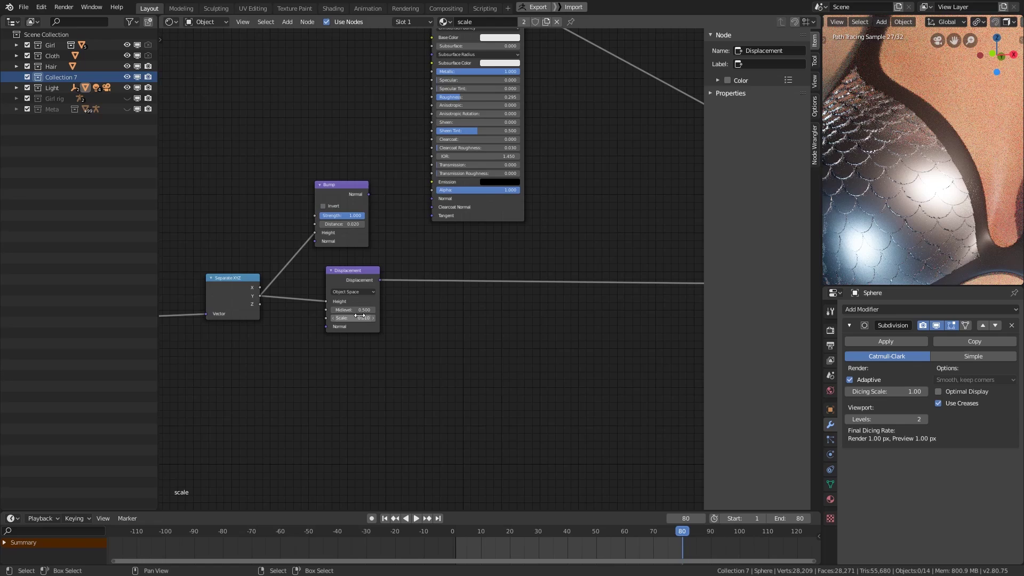
# Try a Scale of 0.01 on the Displacement node and set it finally to 0.02.
pyautogui.doubleClick(357, 316)
pyautogui.write('0.01')
pyautogui.press('Return')
pyautogui.click(357, 316)
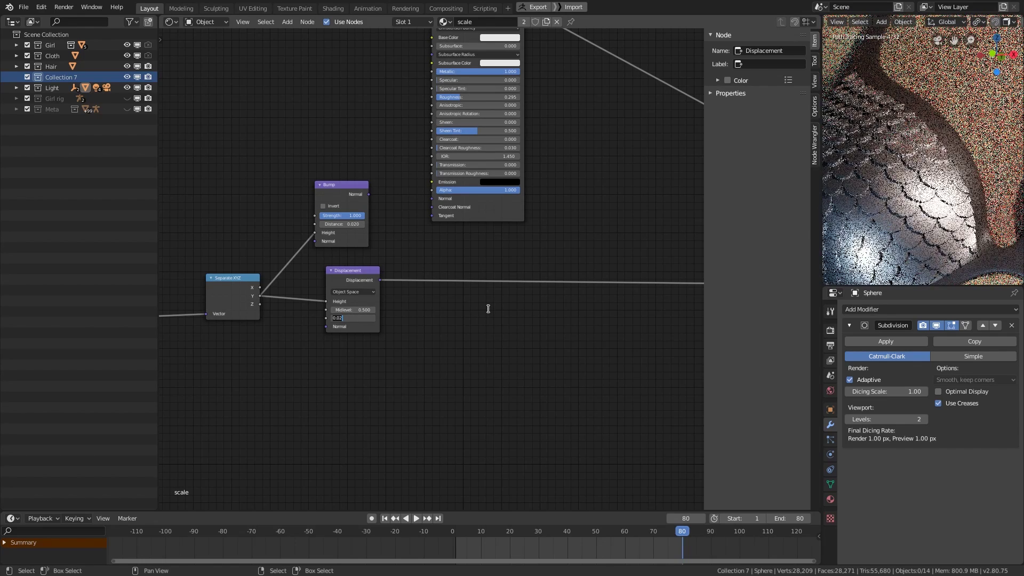
pyautogui.press('Return')
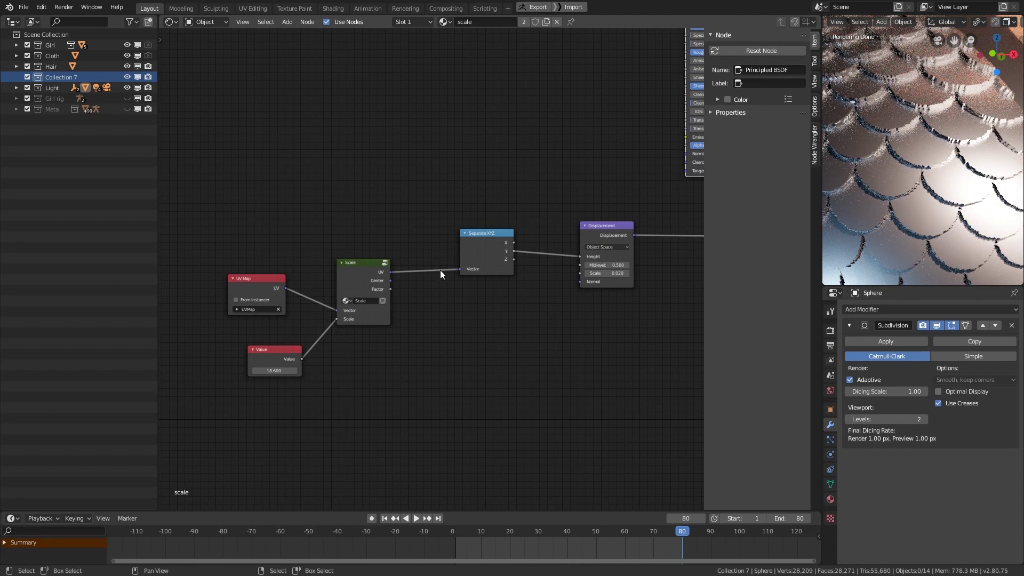
# Preview the Scale group's Factor output on the mesh surface.
pyautogui.moveTo(440, 269); pyautogui.dragTo(443, 270, button='middle')
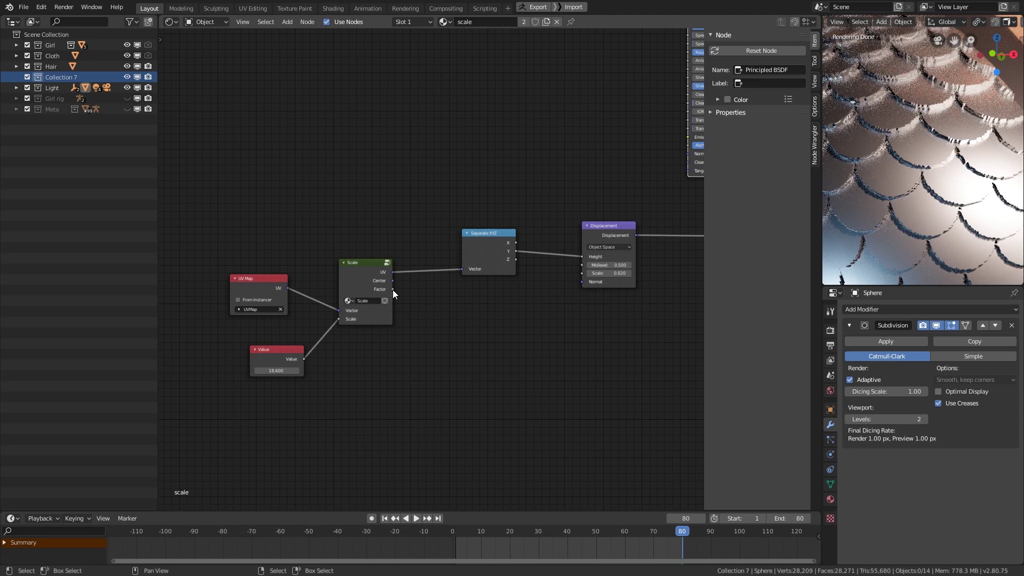
pyautogui.keyDown('ctrl'); pyautogui.keyDown('shift'); pyautogui.click(378, 280); pyautogui.keyUp('shift'); pyautogui.keyUp('ctrl')
pyautogui.keyDown('ctrl'); pyautogui.keyDown('shift'); pyautogui.click(377, 280); pyautogui.keyUp('shift'); pyautogui.keyUp('ctrl')
pyautogui.keyDown('ctrl'); pyautogui.keyDown('shift'); pyautogui.click(377, 280); pyautogui.keyUp('shift'); pyautogui.keyUp('ctrl')
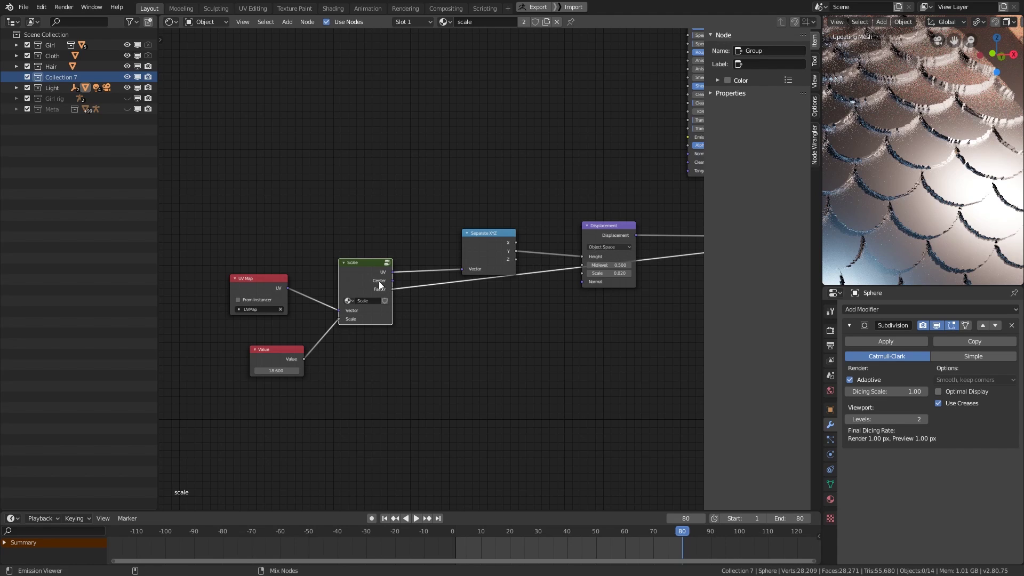
pyautogui.moveTo(590, 320); pyautogui.dragTo(553, 323, button='middle')
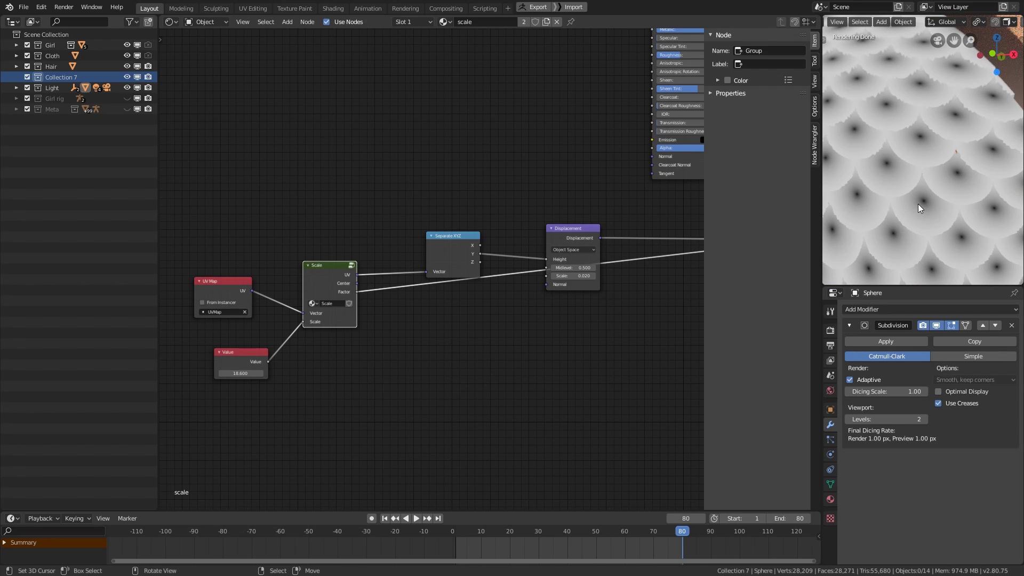
pyautogui.keyDown('shift'); pyautogui.moveTo(921, 204); pyautogui.dragTo(916, 196, button='middle'); pyautogui.keyUp('shift')
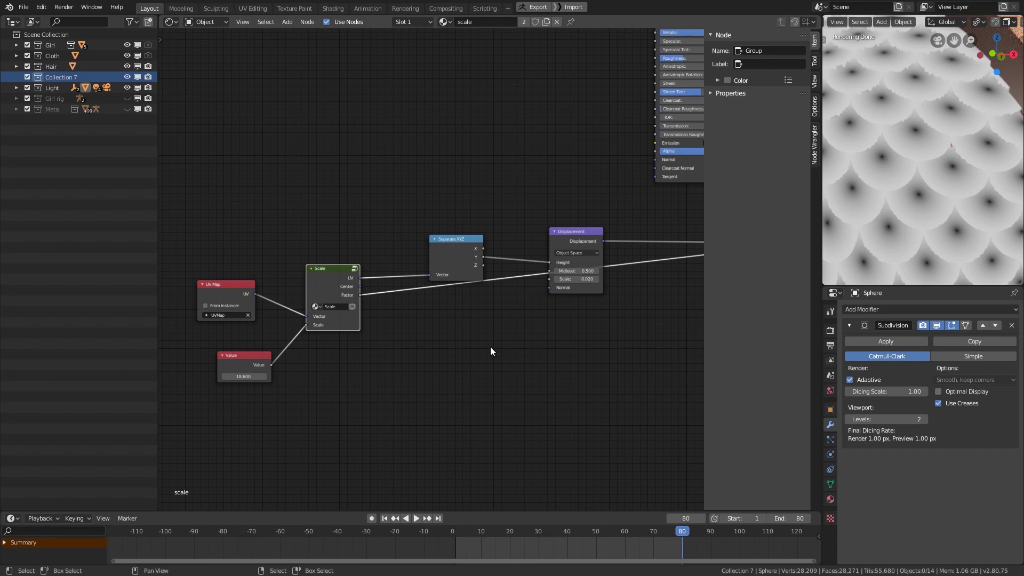
# Insert a ColorRamp on the Scale group's Factor output and move its black stop to position 0.905.
pyautogui.hotkey('shift', 'a')
pyautogui.moveTo(510, 342)
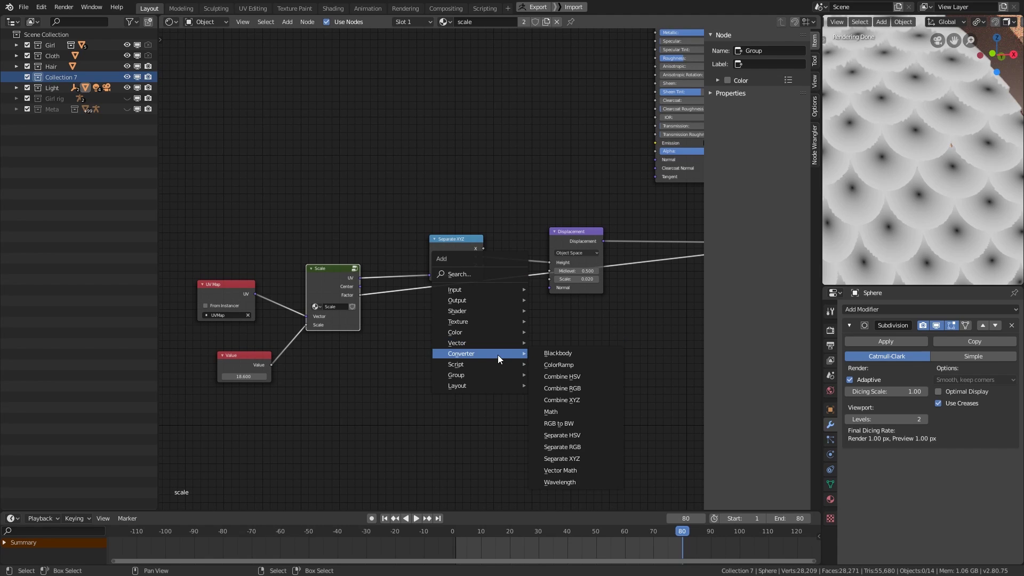
pyautogui.click(566, 365)
pyautogui.click(433, 282)
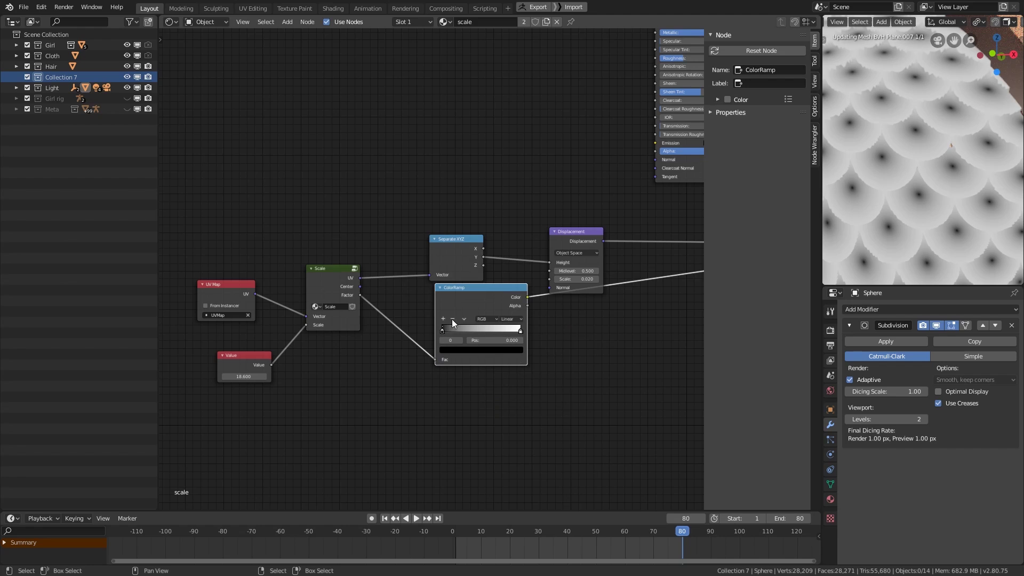
pyautogui.moveTo(471, 328); pyautogui.dragTo(517, 333)
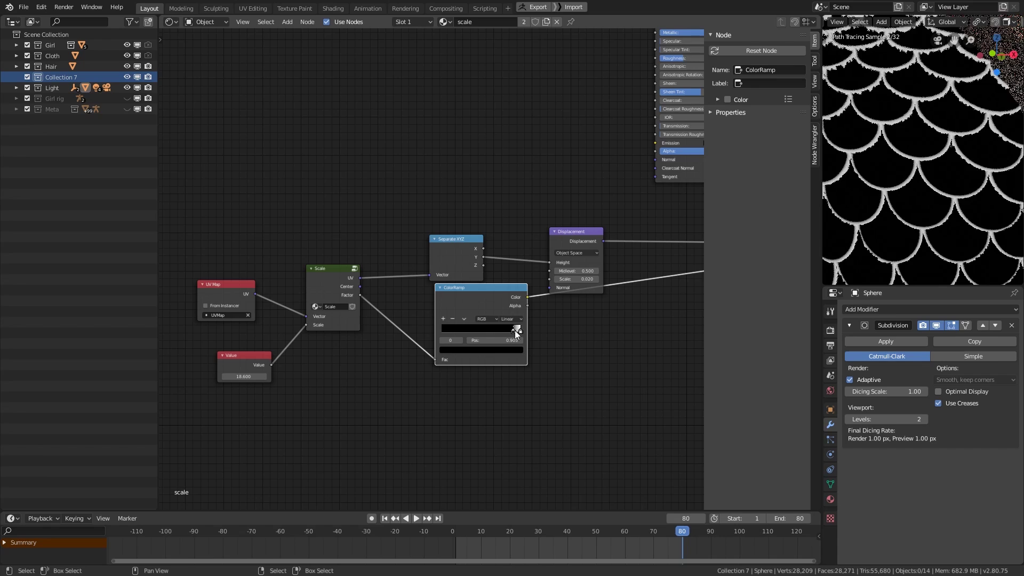
# Subtract the ColorRamp's Color from the Separate XYZ's Y output ahead of the Displacement node, and preview the Principled BSDF.
pyautogui.moveTo(499, 285); pyautogui.dragTo(475, 344)
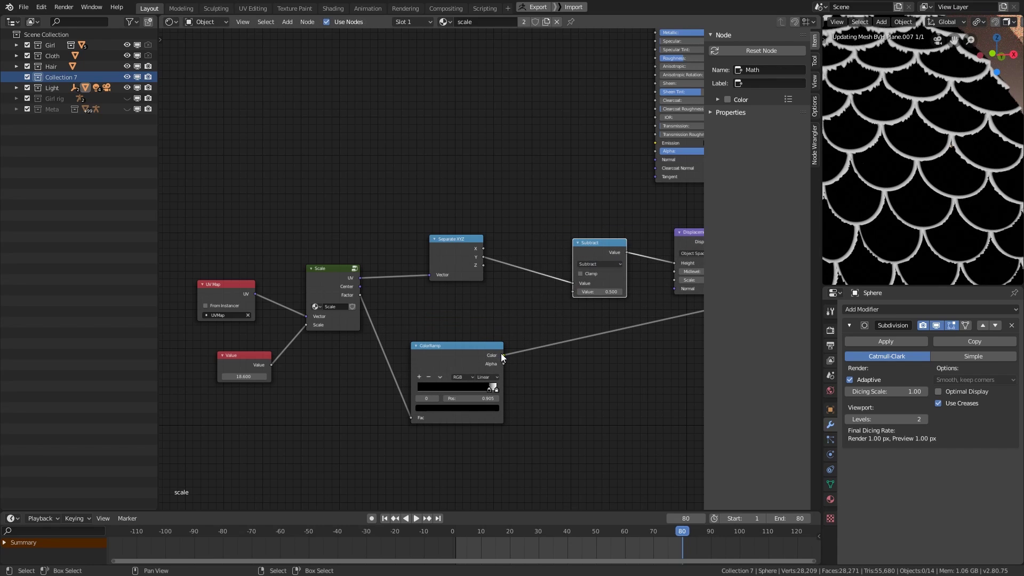
pyautogui.moveTo(503, 355); pyautogui.dragTo(572, 292)
pyautogui.moveTo(624, 292); pyautogui.dragTo(606, 296, button='middle')
pyautogui.click(678, 183)
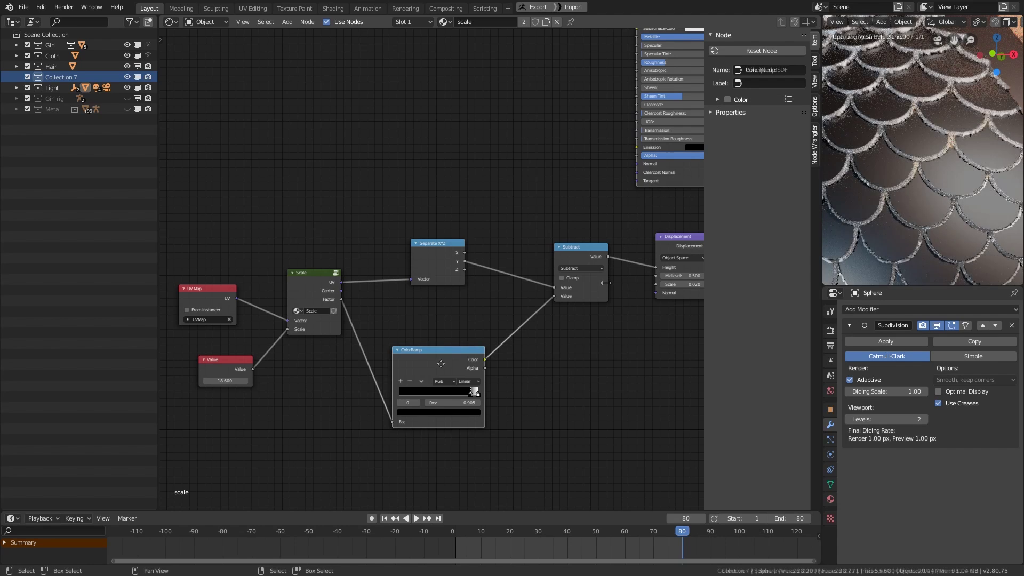
# Insert a Math node set to Multiply with value 0.1 between the ColorRamp and the Subtract node.
pyautogui.moveTo(483, 350); pyautogui.dragTo(469, 364)
pyautogui.hotkey('shift', 'a')
pyautogui.moveTo(572, 348)
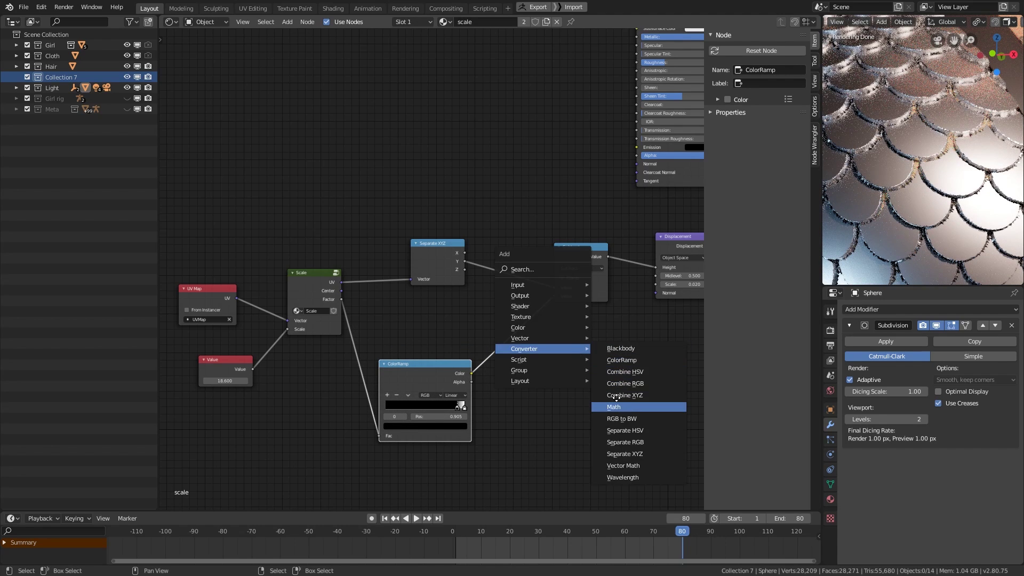
pyautogui.click(629, 407)
pyautogui.click(536, 340)
pyautogui.click(536, 342)
pyautogui.click(532, 363)
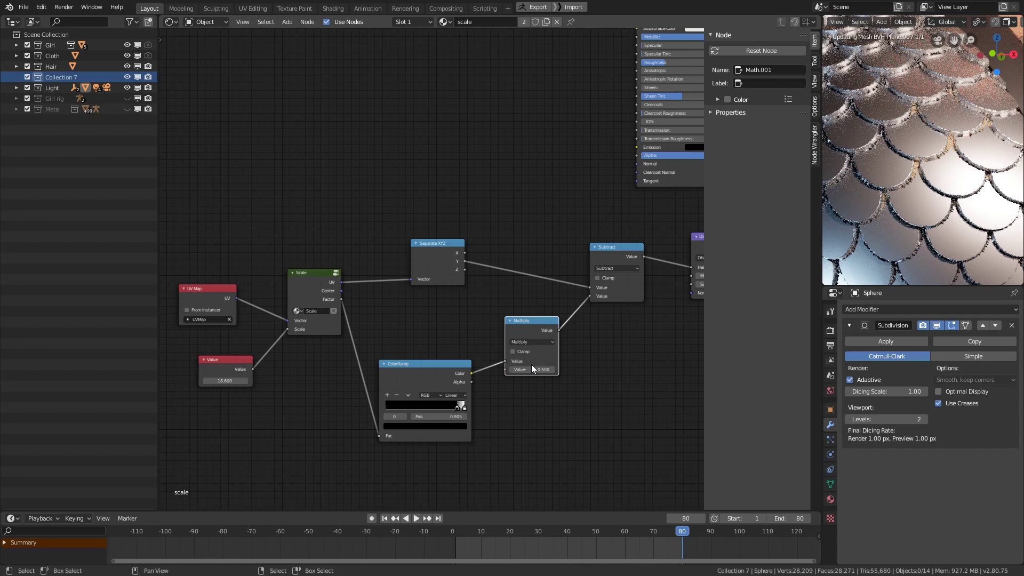
pyautogui.click(530, 369)
pyautogui.write('.1')
pyautogui.press('Return')
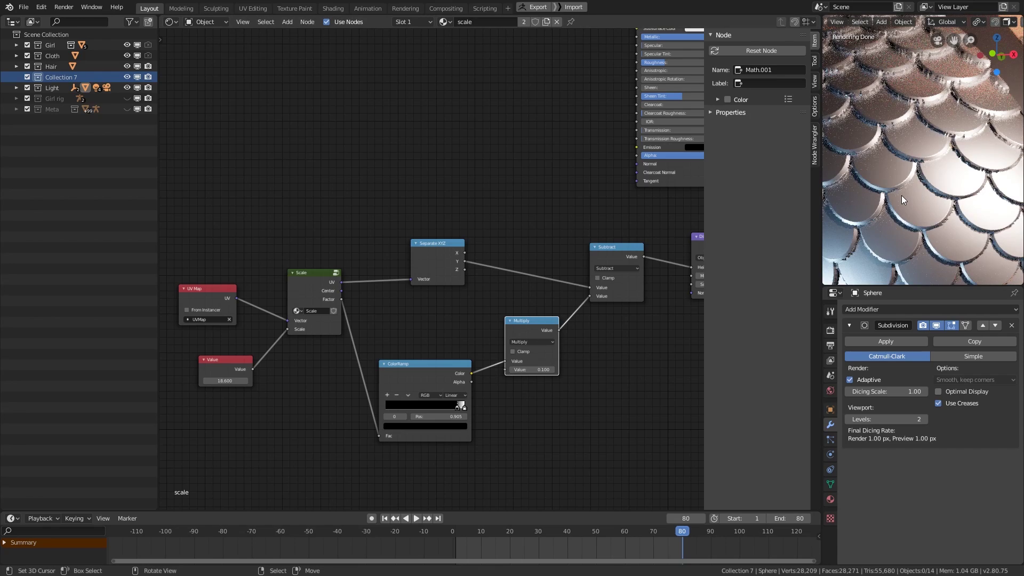
# Move the UV Map, Value, Scale, Separate XYZ and ColorRamp nodes away from the Multiply and Subtract nodes to make room.
pyautogui.scroll(5, 902, 195)
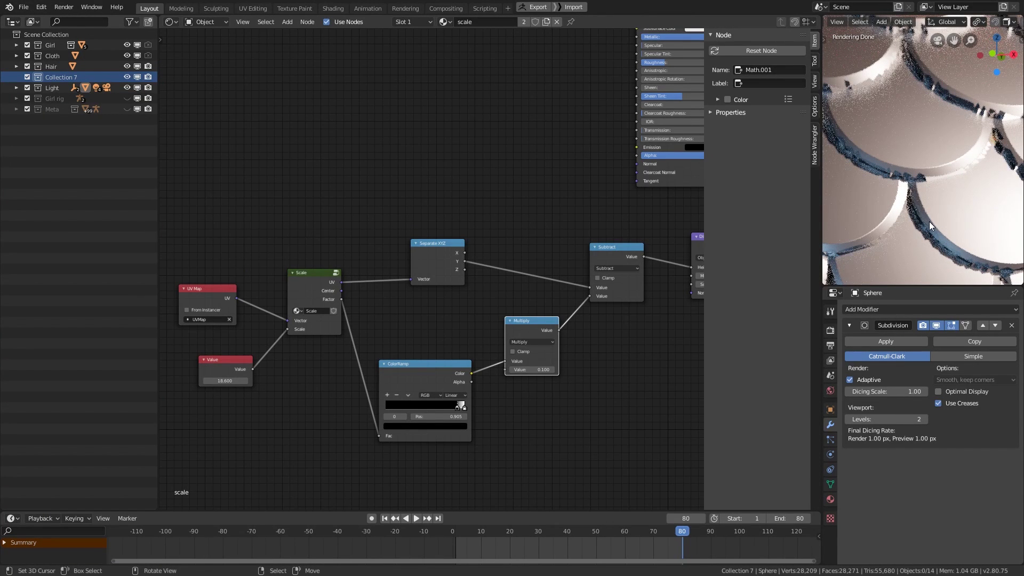
pyautogui.scroll(-4, 528, 343)
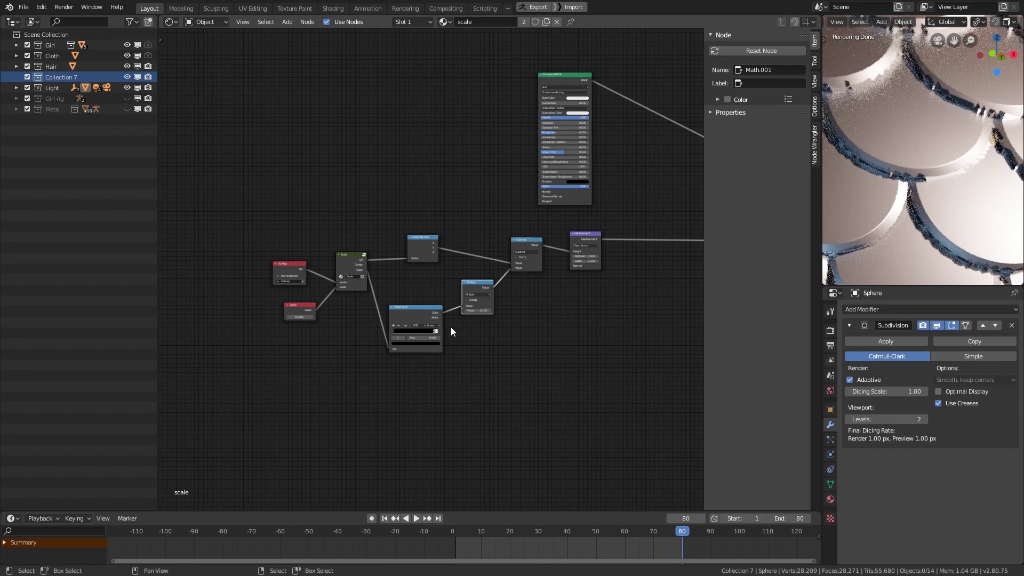
pyautogui.moveTo(434, 219); pyautogui.dragTo(294, 330)
pyautogui.press('g')
pyautogui.click(348, 254)
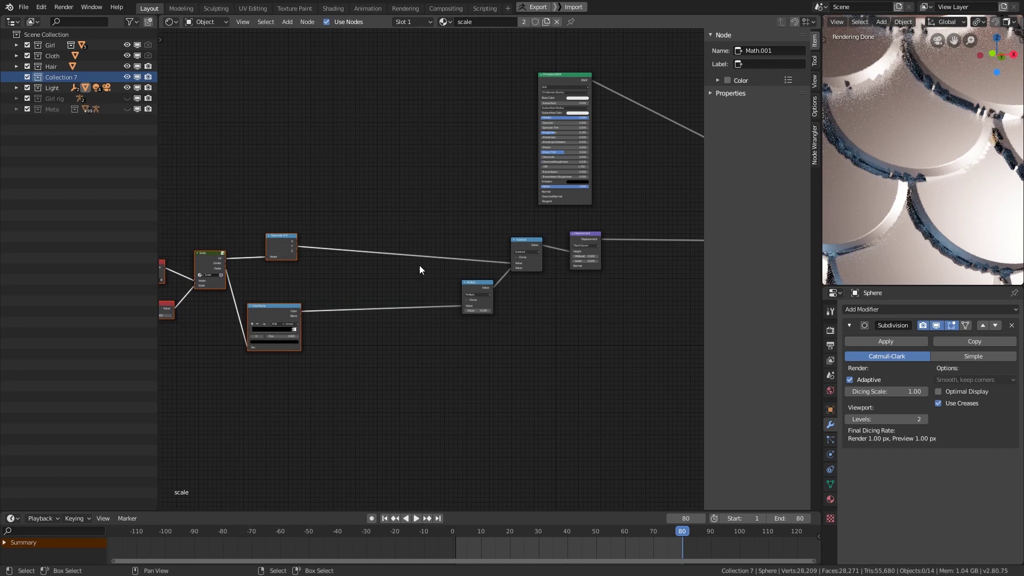
# Insert an RGB Curves node between the ColorRamp and Multiply nodes and try bending its curve downward and upward.
pyautogui.scroll(2, 420, 265)
pyautogui.hotkey('shift', 'a')
pyautogui.moveTo(431, 272)
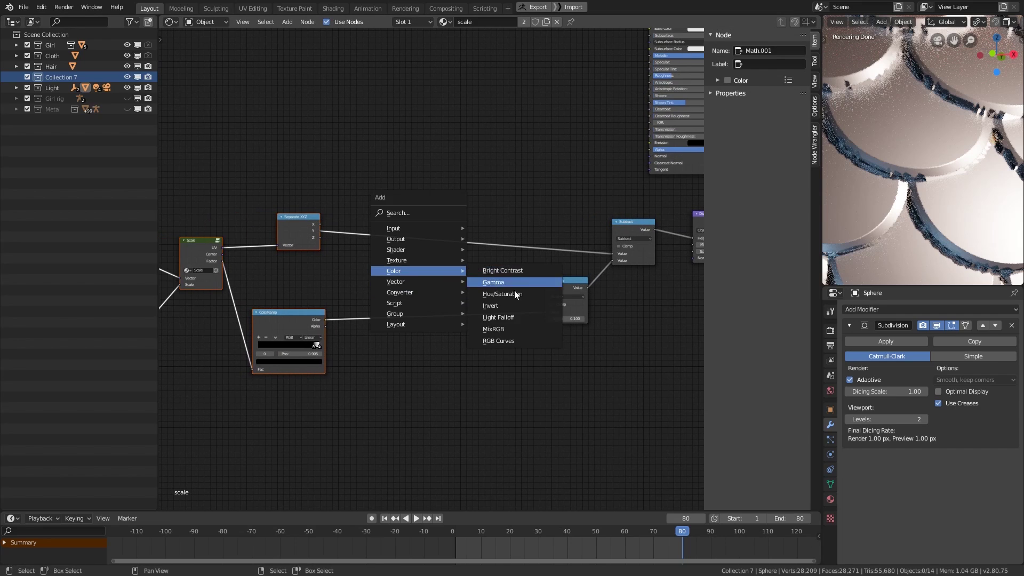
pyautogui.click(516, 341)
pyautogui.click(396, 288)
pyautogui.scroll(3, 479, 348)
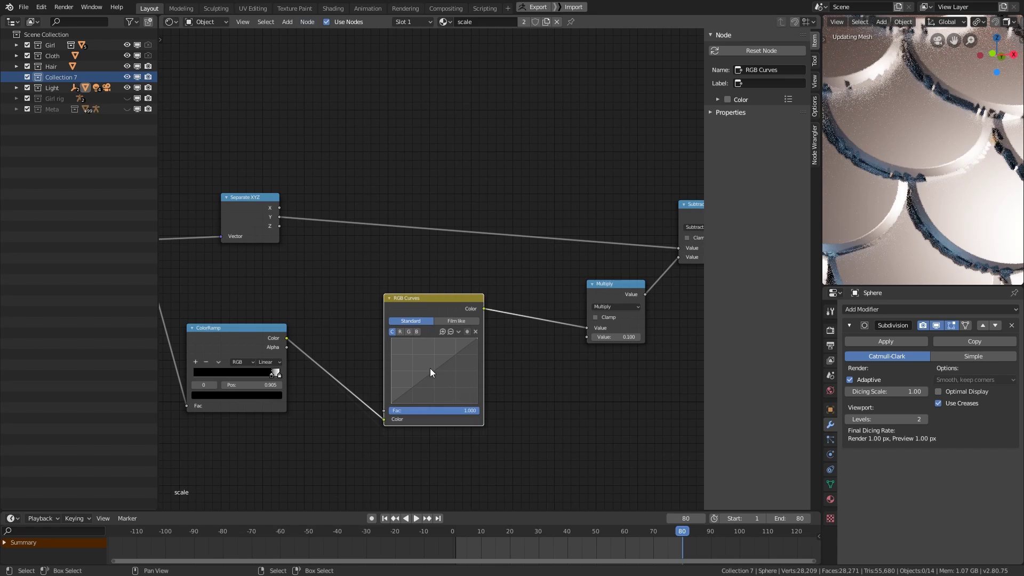
pyautogui.moveTo(430, 374); pyautogui.dragTo(449, 386)
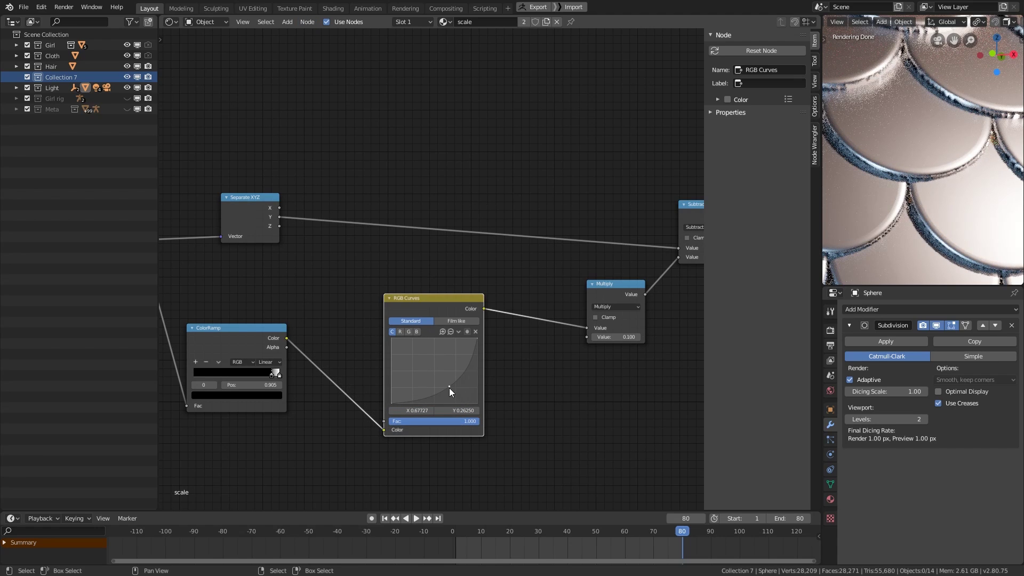
pyautogui.moveTo(449, 387); pyautogui.dragTo(420, 351)
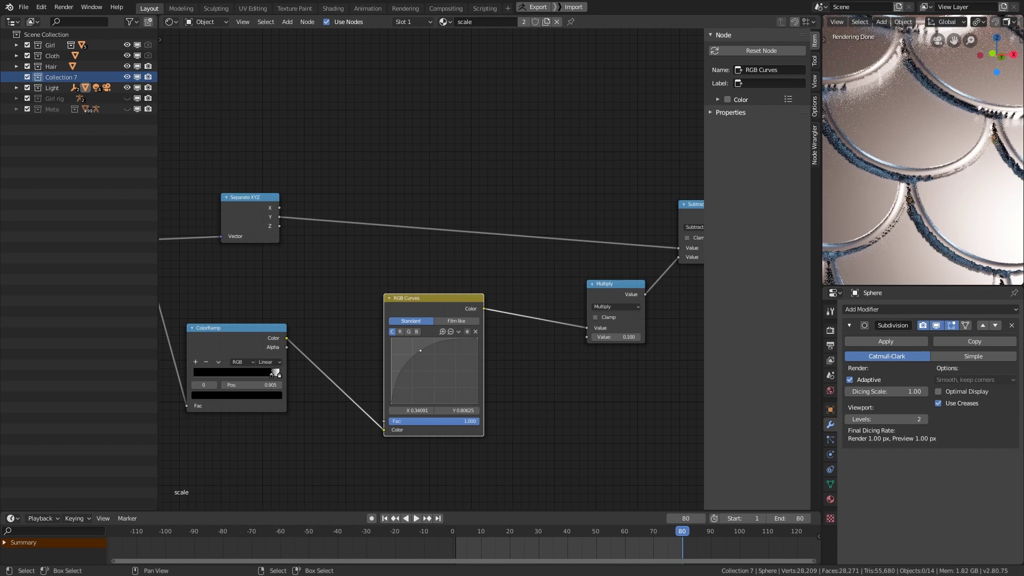
pyautogui.hotkey('ctrl', 'z')
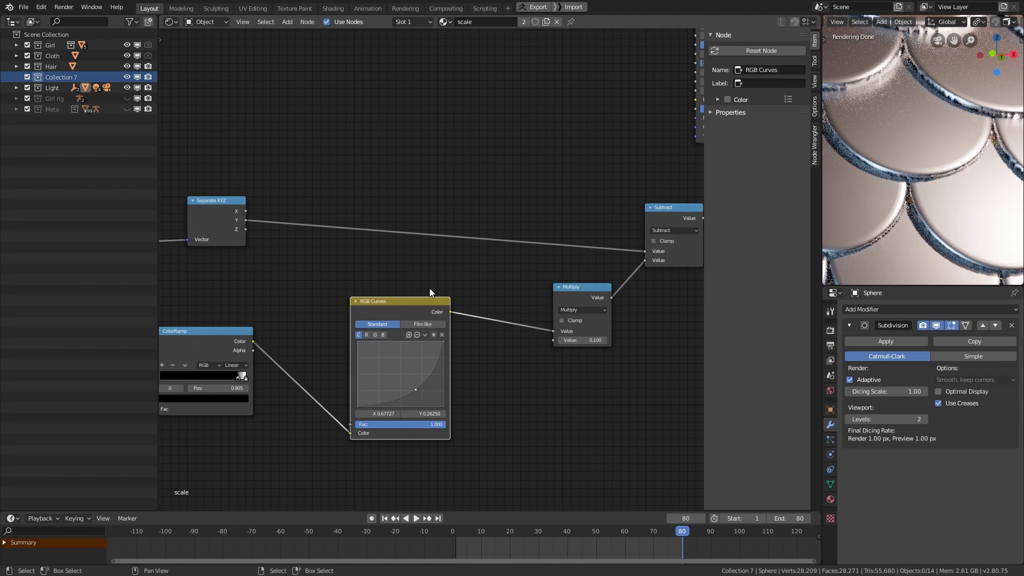
# Detach the RGB Curves node from the chain and delete it, leaving the ColorRamp feeding the Multiply node directly.
pyautogui.moveTo(528, 286); pyautogui.dragTo(472, 290, button='middle')
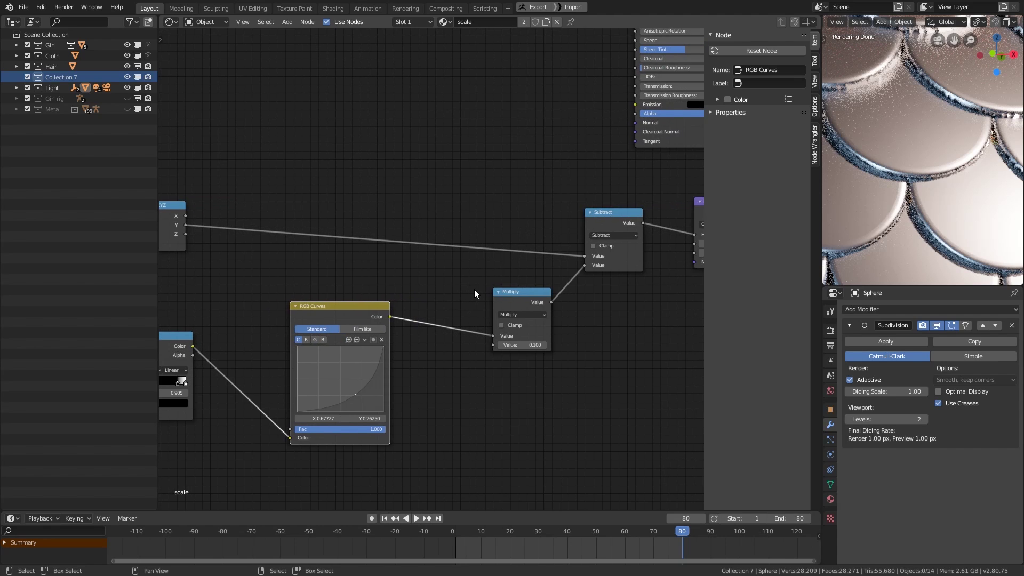
pyautogui.hotkey('alt', 'd')
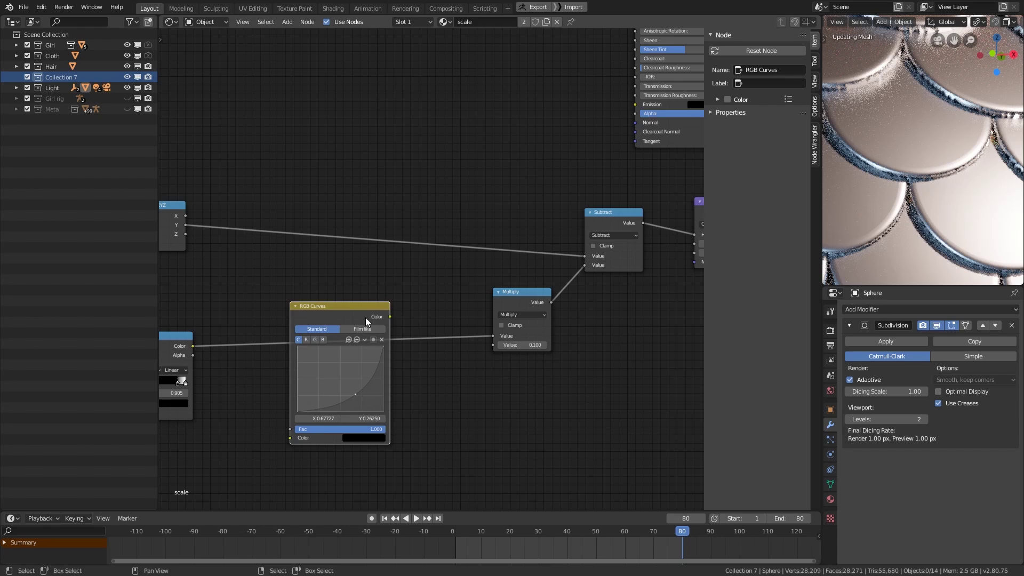
pyautogui.press('x')
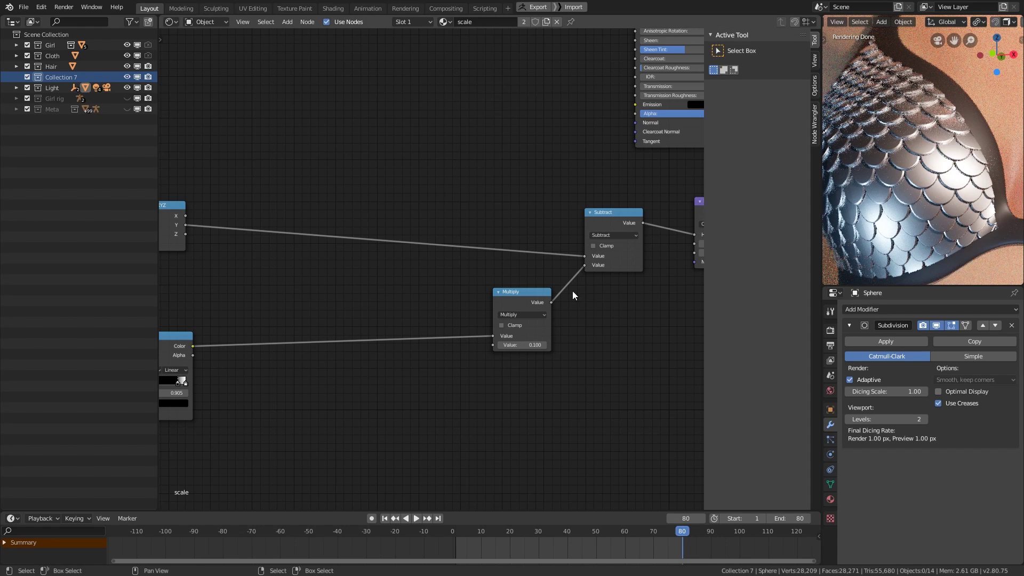
# Make room before the Separate XYZ node and insert a Mapping node between it and the Scale group's UV output.
pyautogui.moveTo(396, 314); pyautogui.dragTo(443, 304, button='middle')
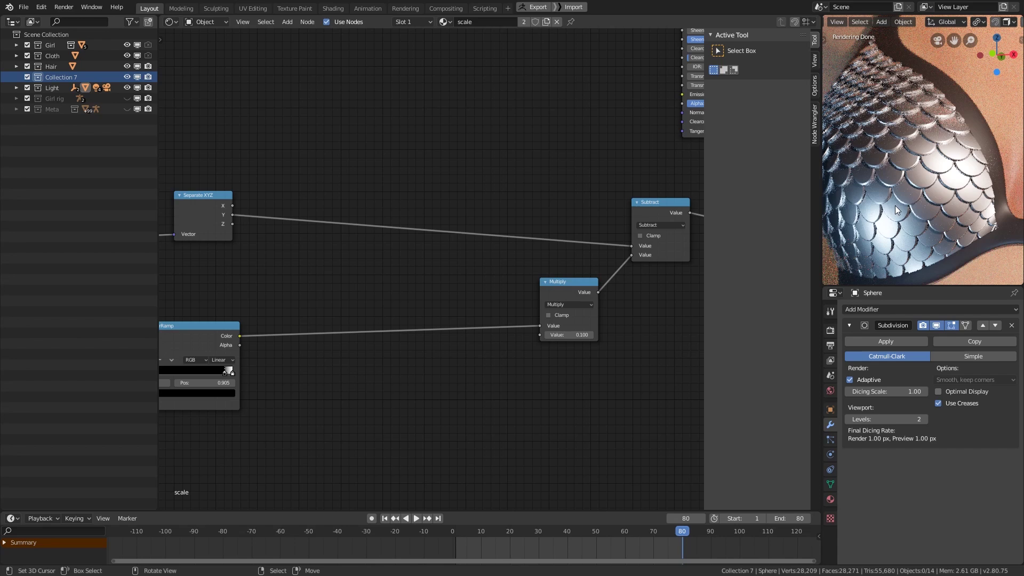
pyautogui.moveTo(478, 381); pyautogui.dragTo(540, 380, button='middle')
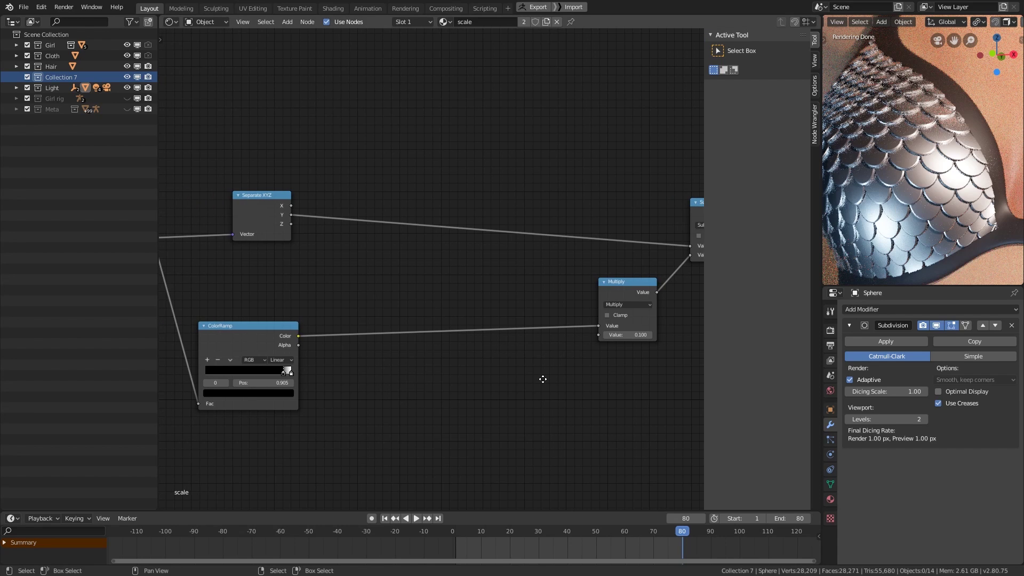
pyautogui.moveTo(268, 328); pyautogui.dragTo(482, 326)
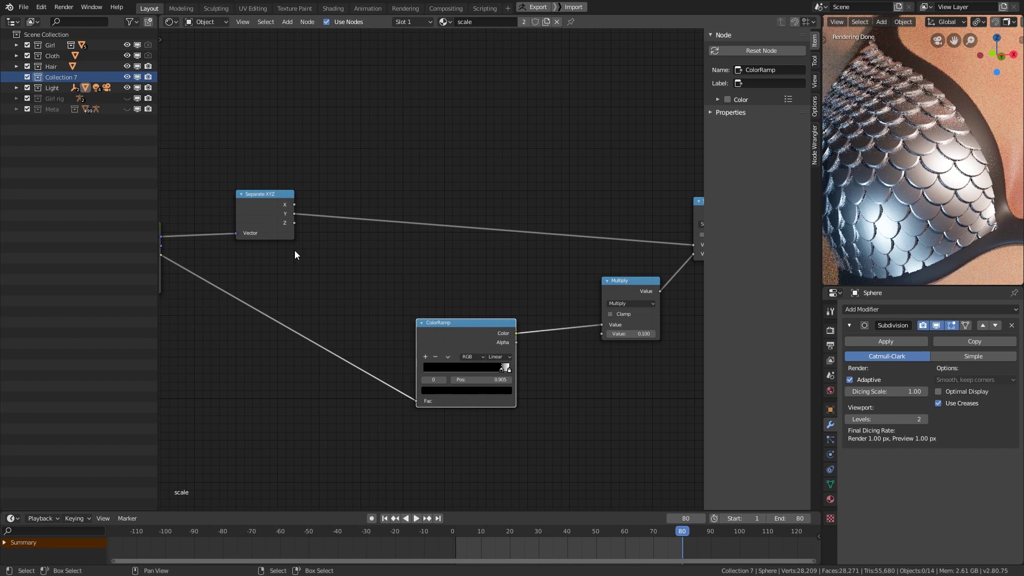
pyautogui.moveTo(270, 202); pyautogui.dragTo(485, 173)
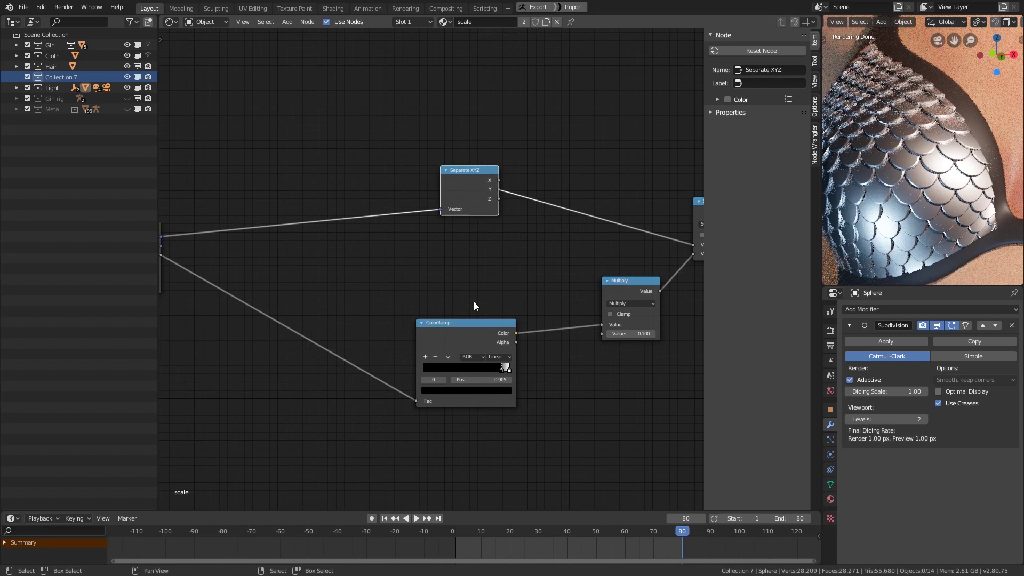
pyautogui.hotkey('shift', 'a')
pyautogui.moveTo(341, 212)
pyautogui.click(425, 212)
pyautogui.click(280, 188)
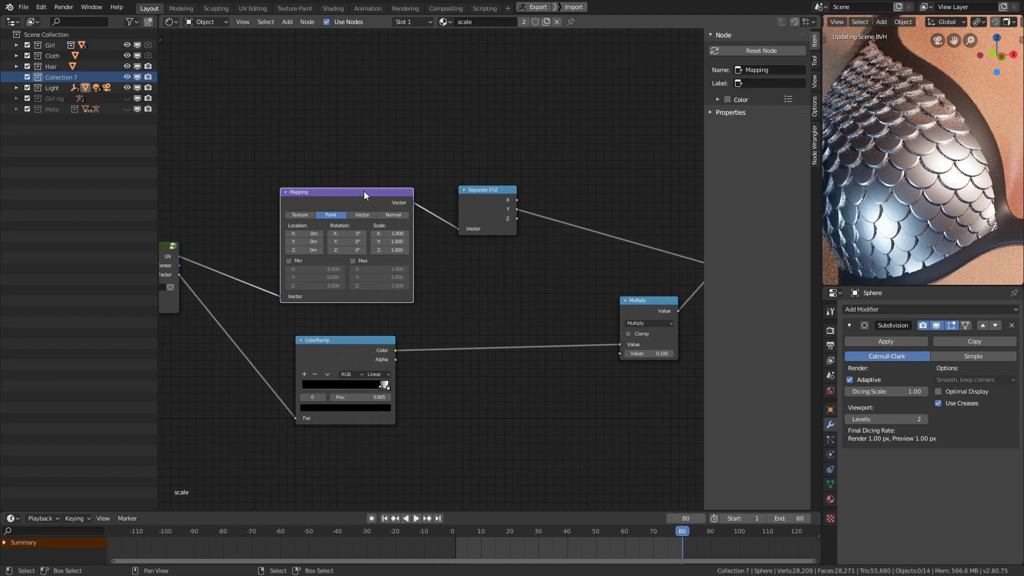
pyautogui.moveTo(364, 191); pyautogui.dragTo(356, 174)
# Try different Z rotations on the Mapping node, ending at 81.8°.
pyautogui.moveTo(340, 231); pyautogui.dragTo(562, 237)
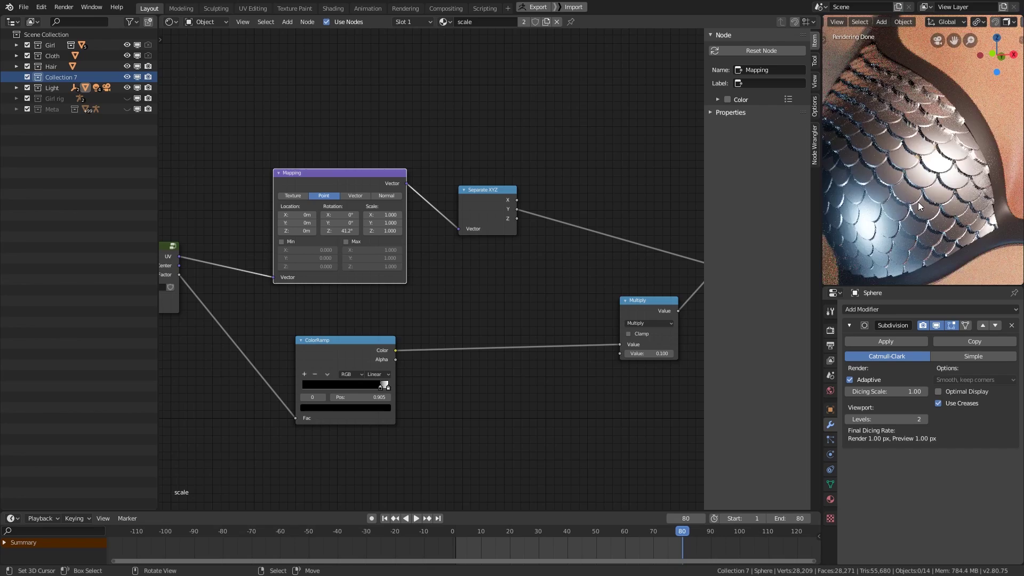
pyautogui.scroll(1, 917, 201)
pyautogui.moveTo(335, 230); pyautogui.dragTo(338, 231)
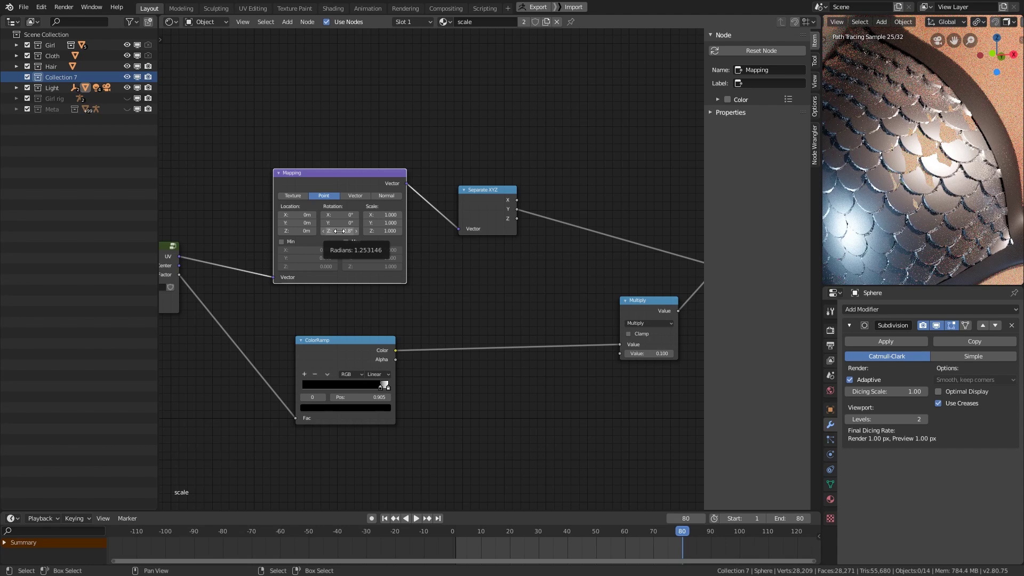
pyautogui.moveTo(339, 231); pyautogui.dragTo(358, 232)
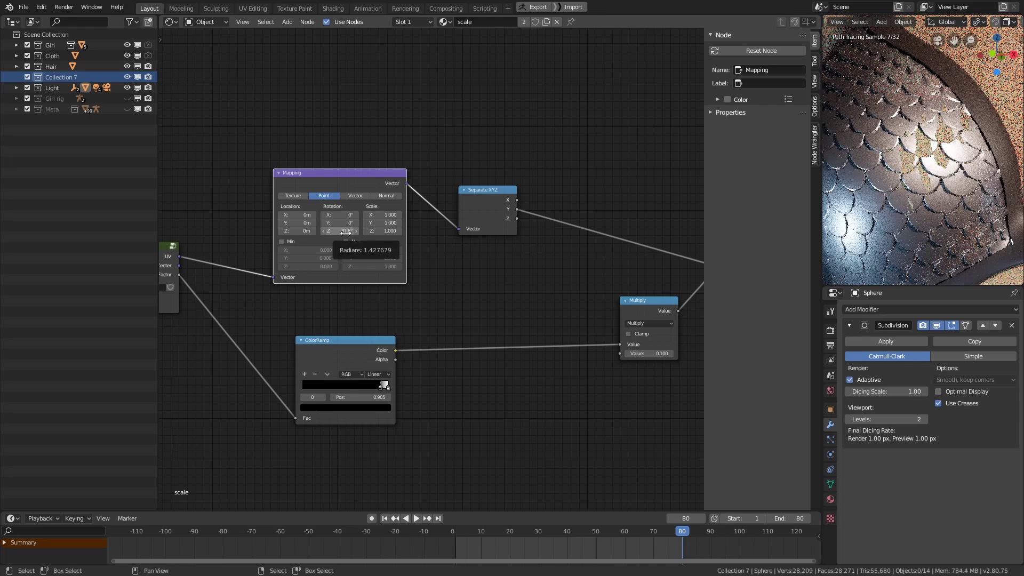
pyautogui.click(346, 232)
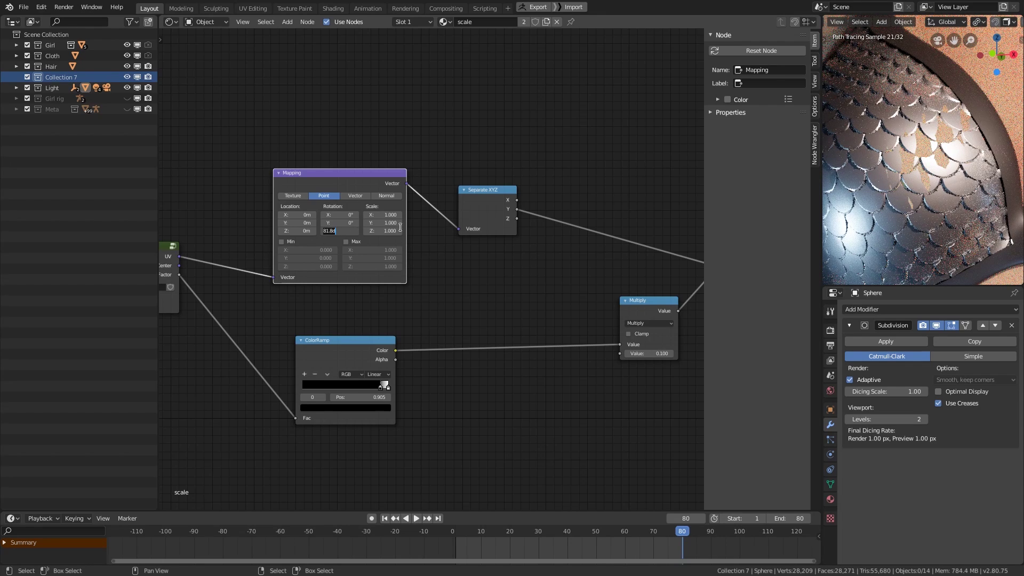
pyautogui.write('d')
pyautogui.press('Return')
# Delete the Mapping node while keeping the Scale group's UV output linked to Separate XYZ.
pyautogui.moveTo(364, 181); pyautogui.dragTo(431, 195, button='middle')
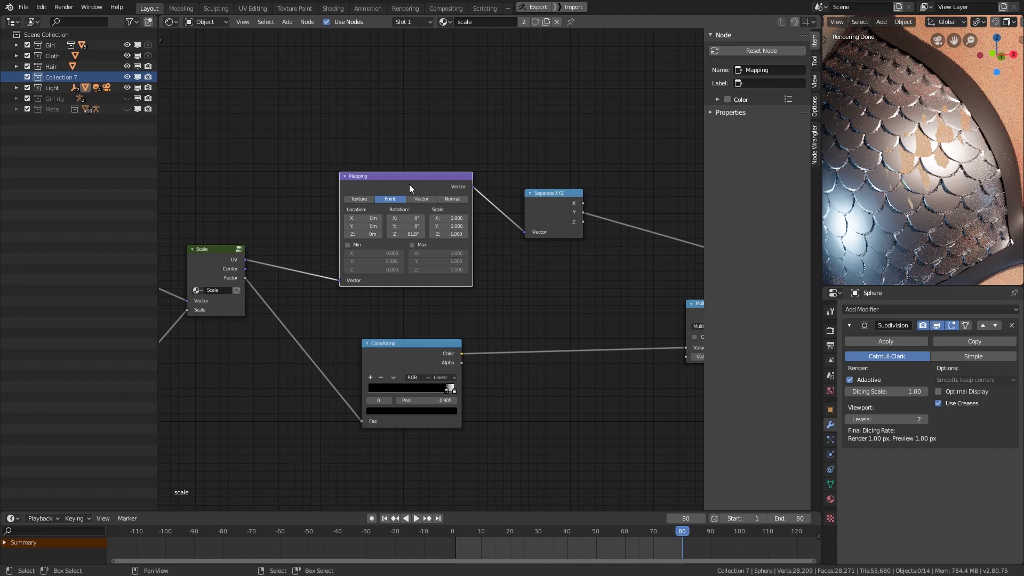
pyautogui.moveTo(409, 188); pyautogui.dragTo(395, 177)
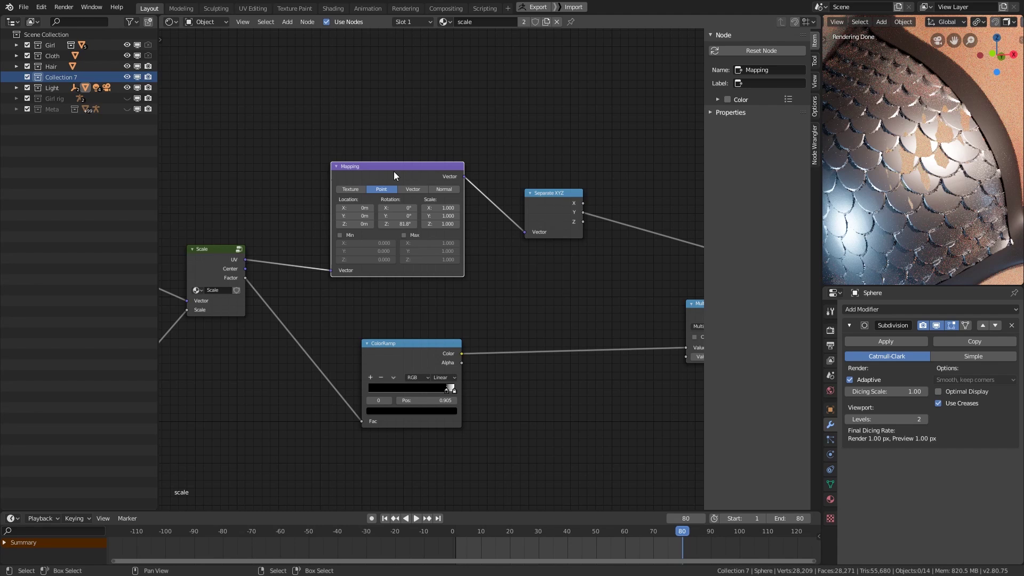
pyautogui.moveTo(398, 173); pyautogui.dragTo(425, 158)
pyautogui.hotkey('ctrl', 'x')
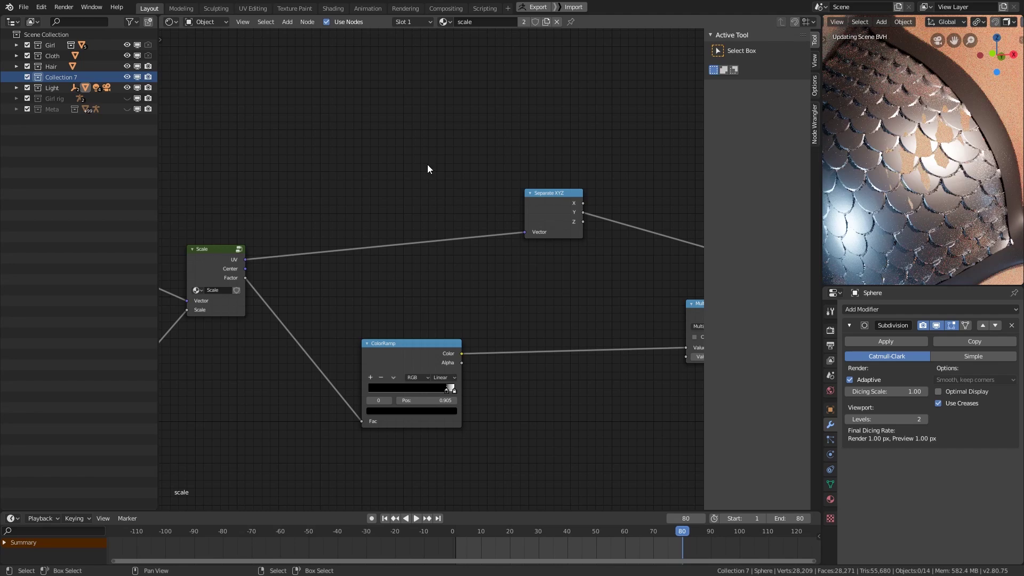
# Move the UV Map, Value, Scale, ColorRamp and Separate XYZ nodes farther away from the Multiply and Subtract nodes.
pyautogui.moveTo(282, 300); pyautogui.dragTo(460, 283, button='middle')
pyautogui.scroll(-2, 458, 286)
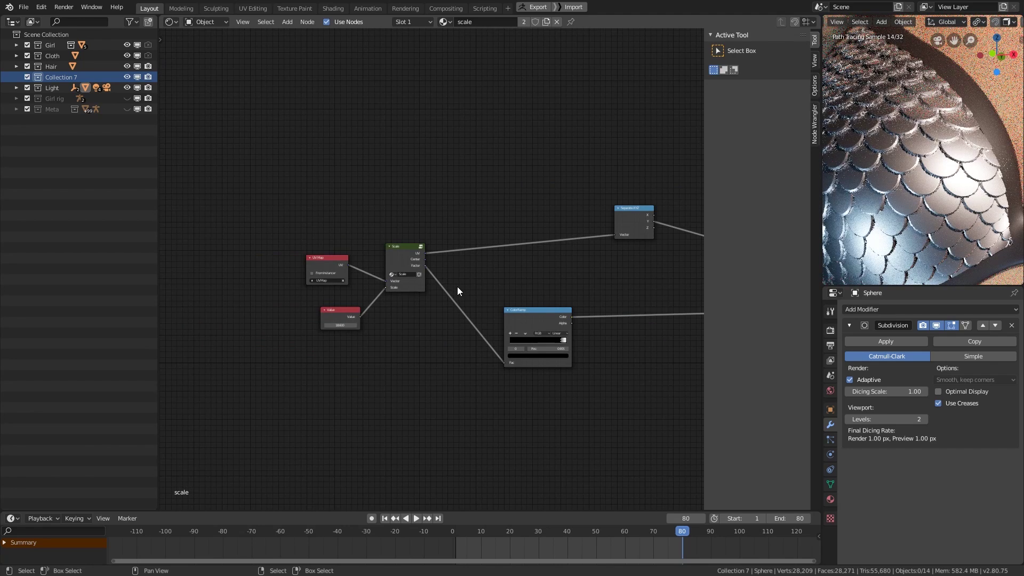
pyautogui.press('a')
pyautogui.press('a')
pyautogui.press('b')
pyautogui.moveTo(443, 213); pyautogui.dragTo(315, 320)
pyautogui.press('g')
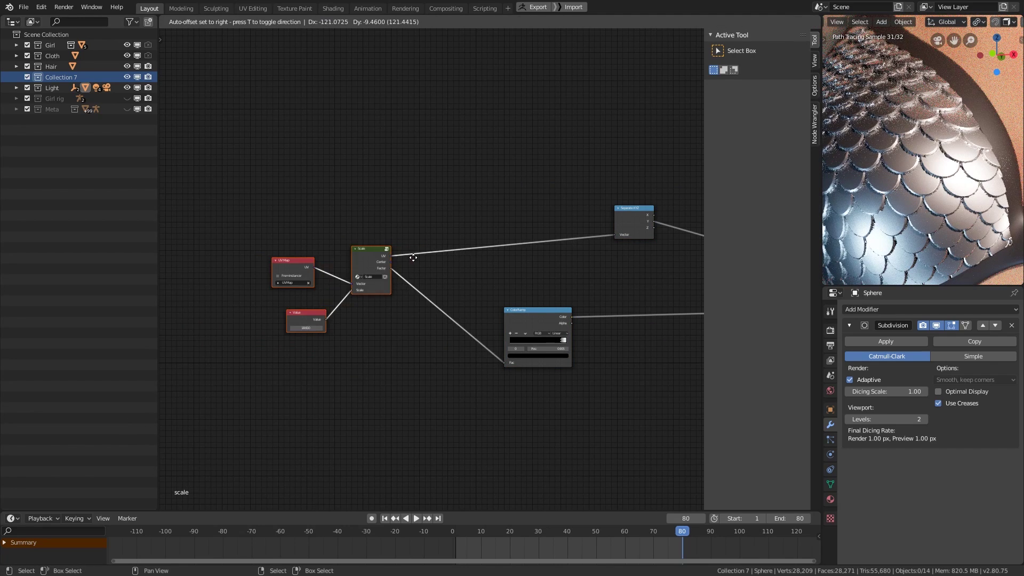
pyautogui.click(298, 266)
pyautogui.moveTo(536, 316); pyautogui.dragTo(465, 378)
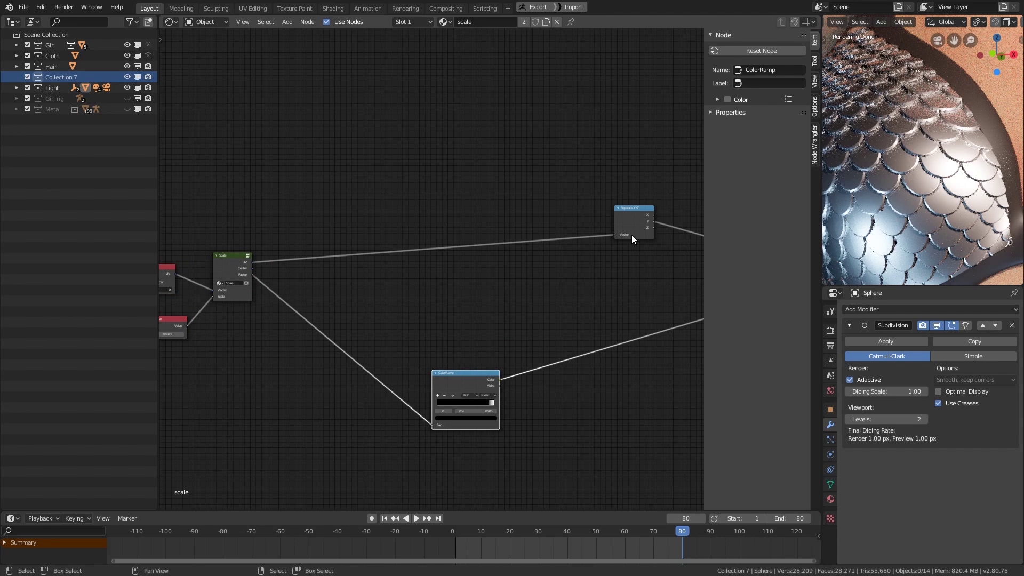
pyautogui.moveTo(632, 239); pyautogui.dragTo(380, 254)
pyautogui.moveTo(447, 374); pyautogui.dragTo(348, 374)
pyautogui.moveTo(557, 333); pyautogui.dragTo(416, 348, button='middle')
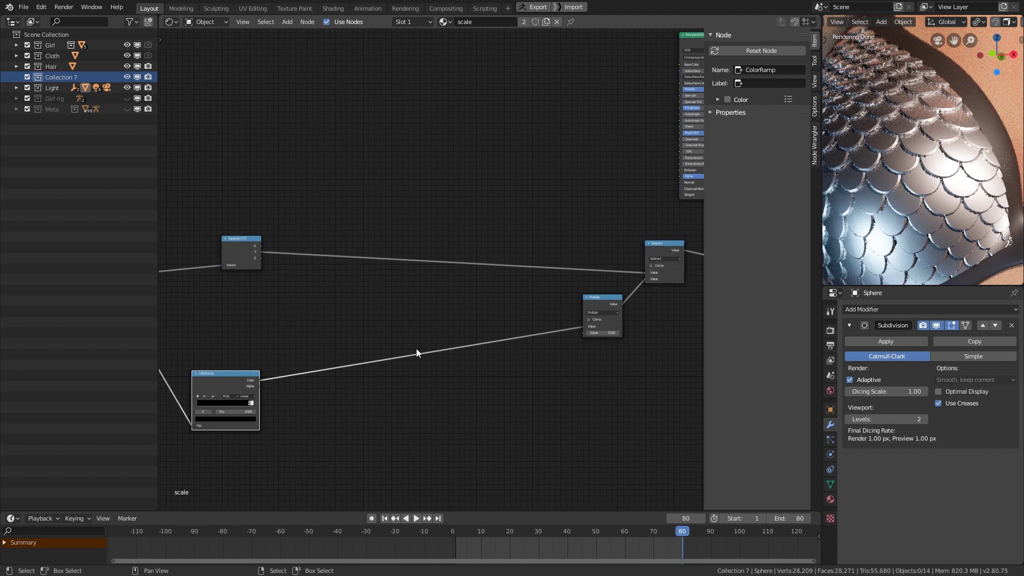
# Add a Value node above the Separate XYZ node and label it Angle.
pyautogui.scroll(1, 449, 348)
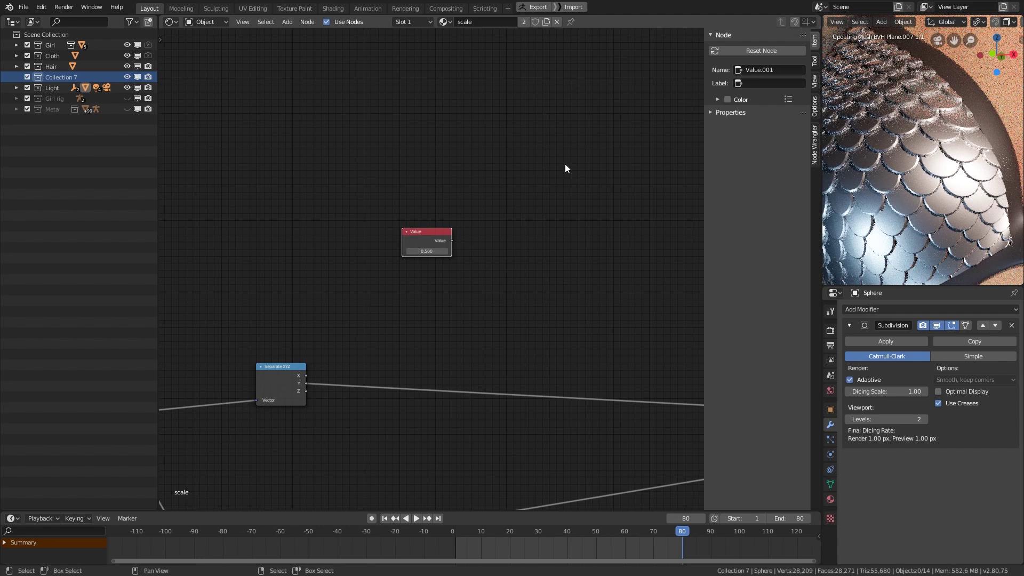
pyautogui.click(765, 83)
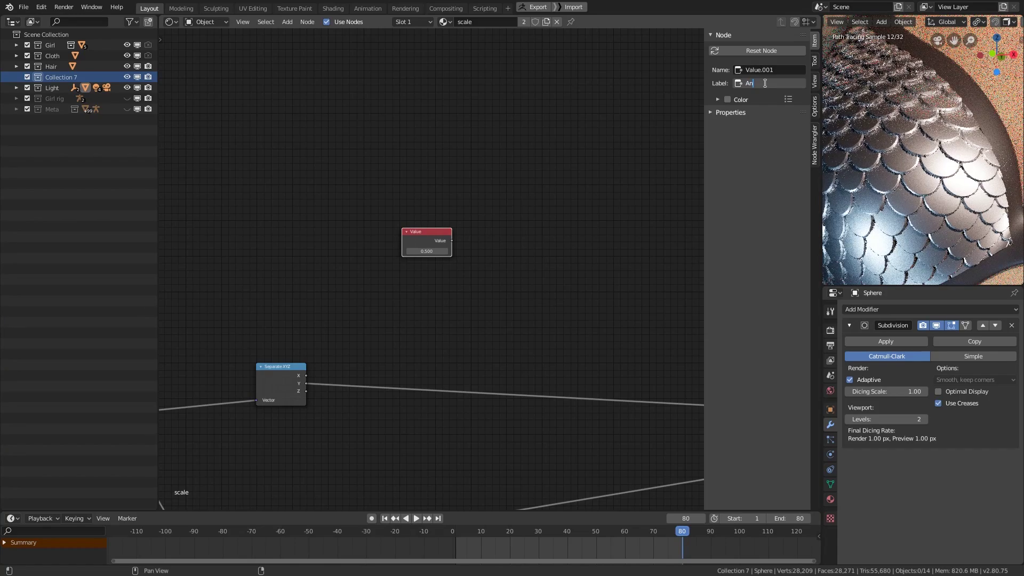
pyautogui.write('Angle')
pyautogui.press('Return')
# Add two Math nodes, one set to Sine and one to Cosine, both fed by the Angle value.
pyautogui.hotkey('shift', 'a')
pyautogui.moveTo(608, 241)
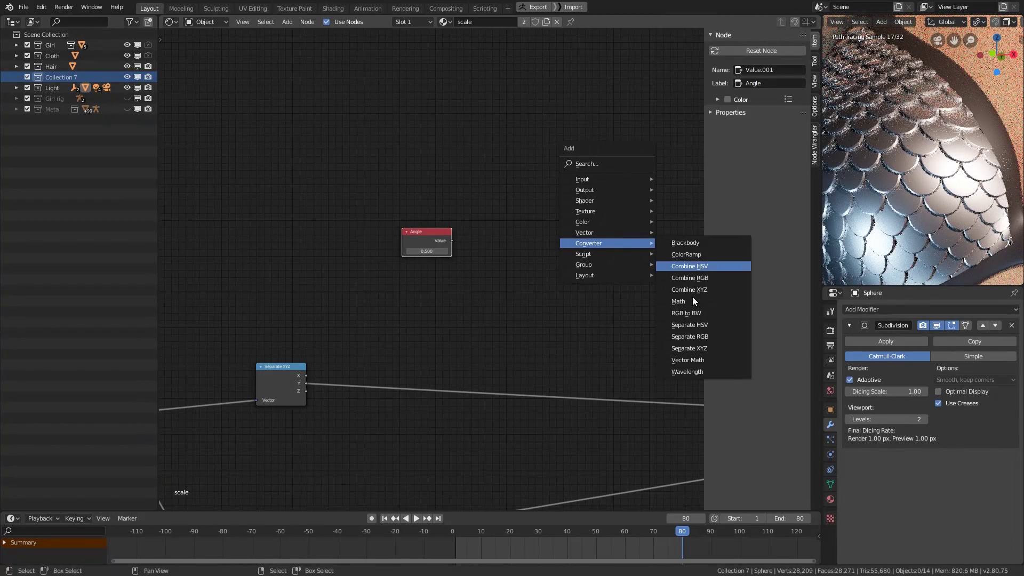
pyautogui.click(693, 296)
pyautogui.click(543, 184)
pyautogui.hotkey('shift', 'd')
pyautogui.click(545, 238)
pyautogui.click(553, 185)
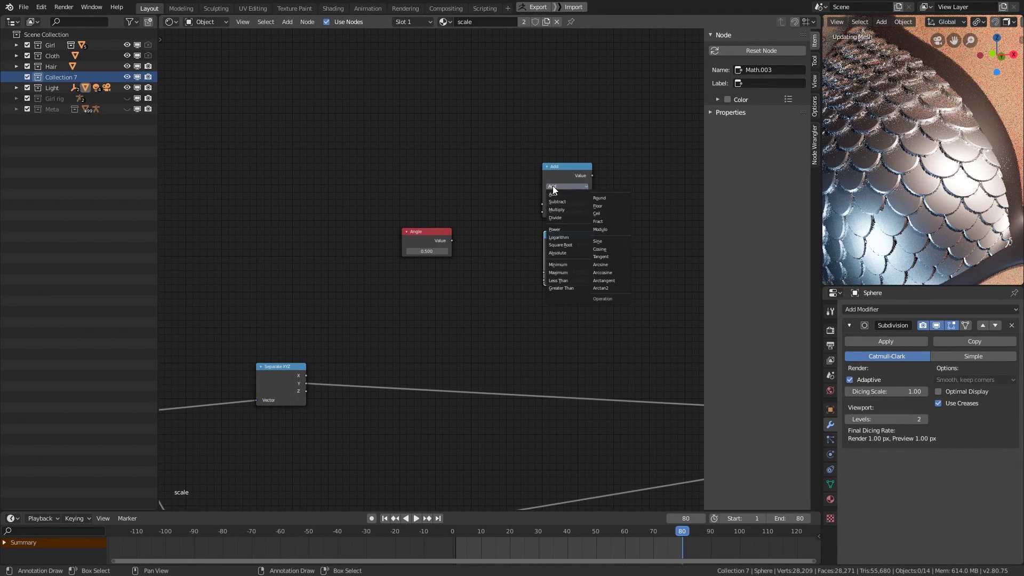
pyautogui.click(599, 241)
pyautogui.click(569, 255)
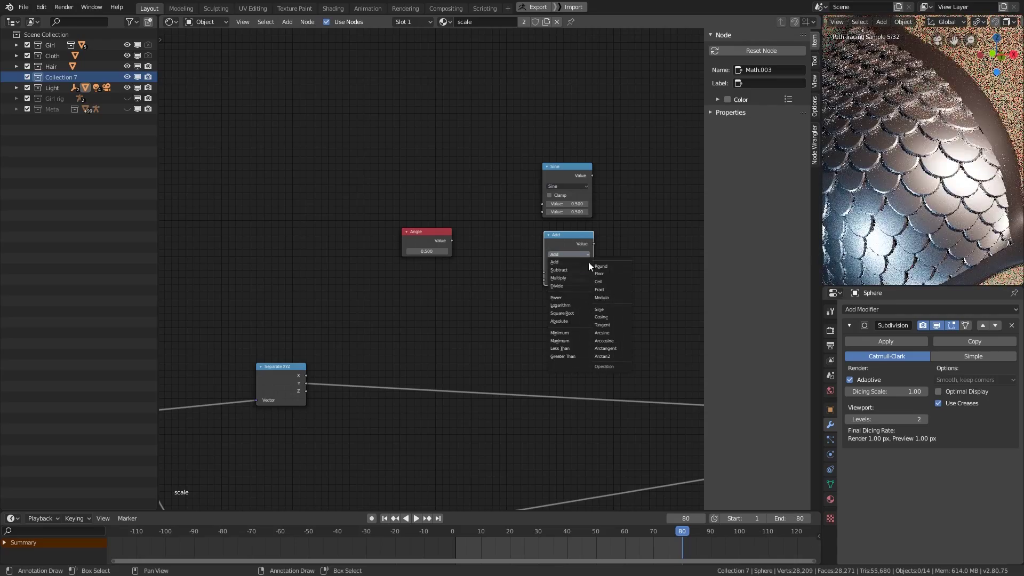
pyautogui.click(614, 316)
pyautogui.keyDown('alt'); pyautogui.moveTo(441, 241); pyautogui.dragTo(578, 269, button='right'); pyautogui.keyUp('alt')
pyautogui.moveTo(572, 234); pyautogui.dragTo(563, 237)
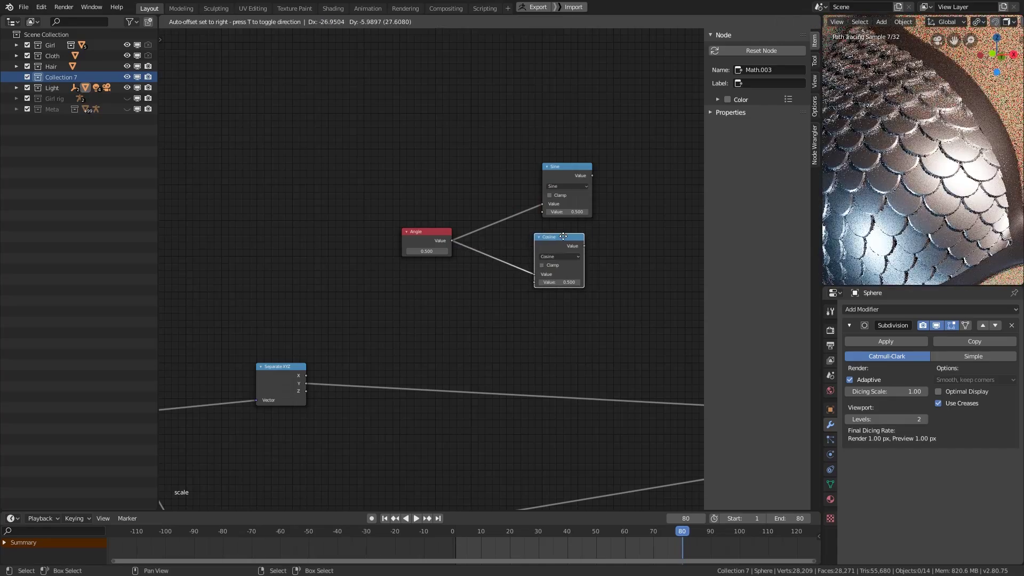
# Add two Multiply nodes that multiply Sine by the Separate XYZ's X output and Cosine by its Y output.
pyautogui.moveTo(528, 238); pyautogui.dragTo(451, 238, button='middle')
pyautogui.click(496, 176)
pyautogui.hotkey('shift', 'd')
pyautogui.click(560, 162)
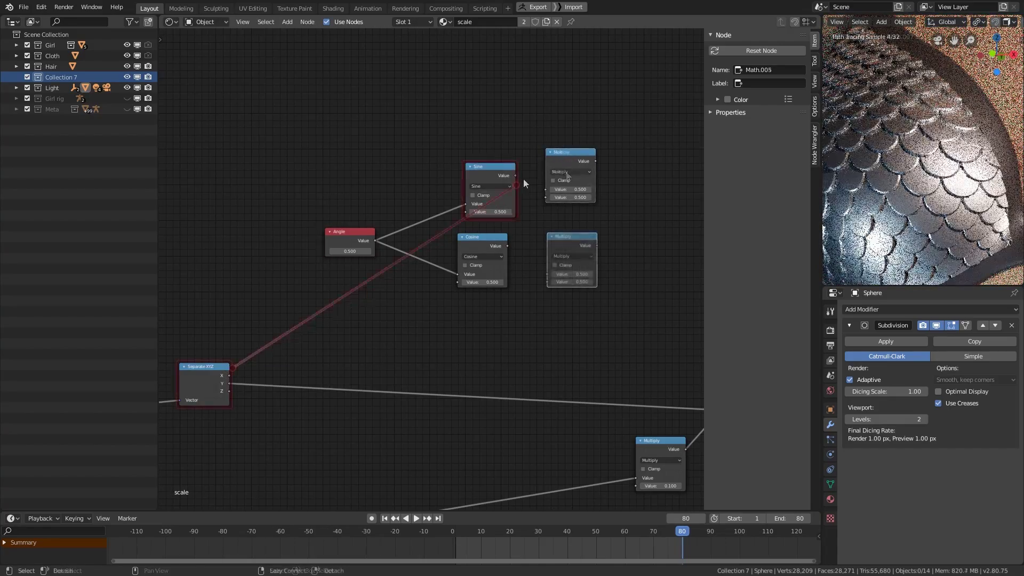
pyautogui.keyDown('alt'); pyautogui.moveTo(523, 178); pyautogui.dragTo(555, 192, button='right'); pyautogui.keyUp('alt')
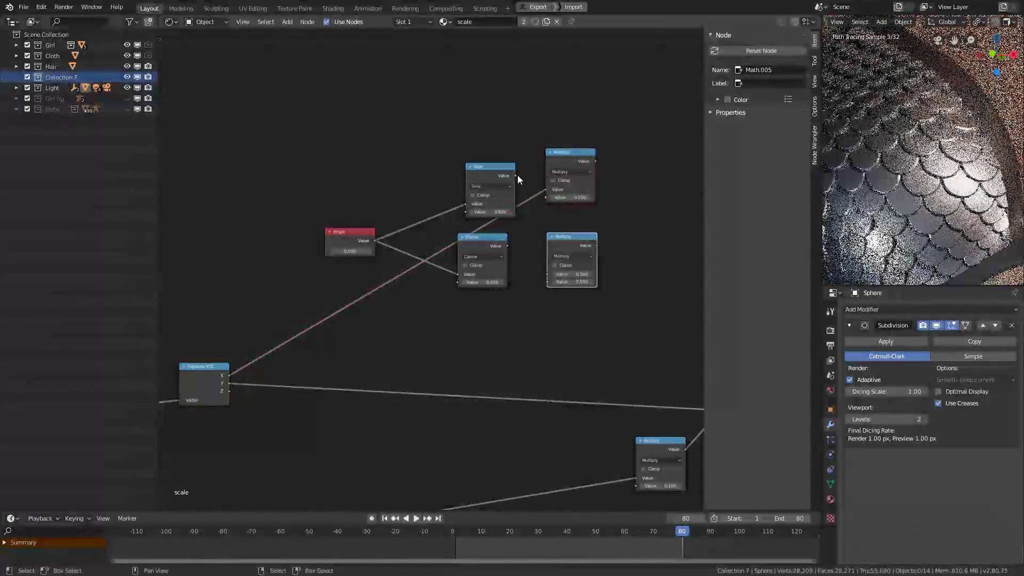
pyautogui.moveTo(517, 175); pyautogui.dragTo(549, 191)
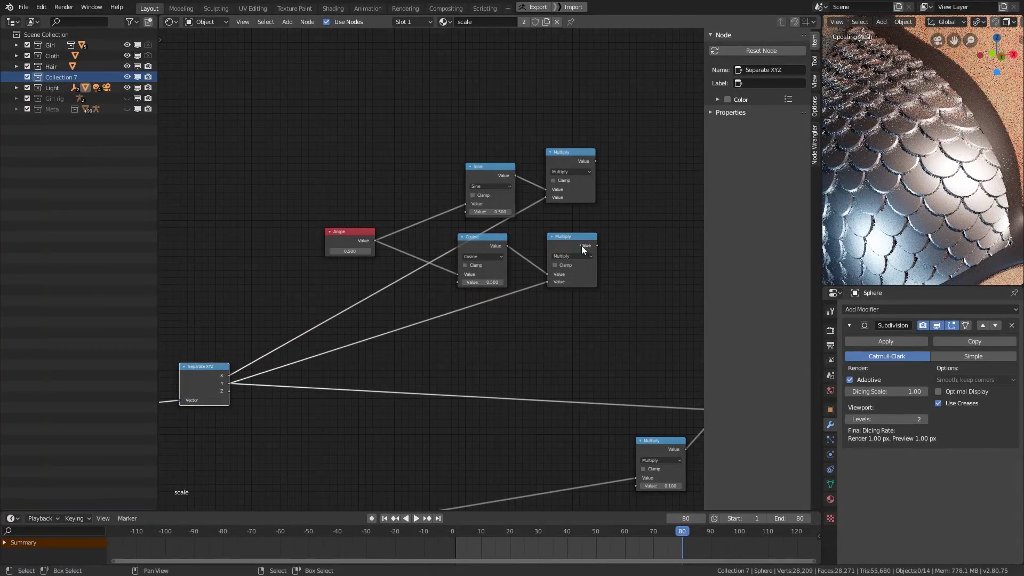
# Add a Math node set to Add that sums the outputs of the Sine and Cosine Multiply nodes.
pyautogui.keyDown('ctrl'); pyautogui.hscroll(3, 581, 249); pyautogui.keyUp('ctrl')
pyautogui.click(485, 172)
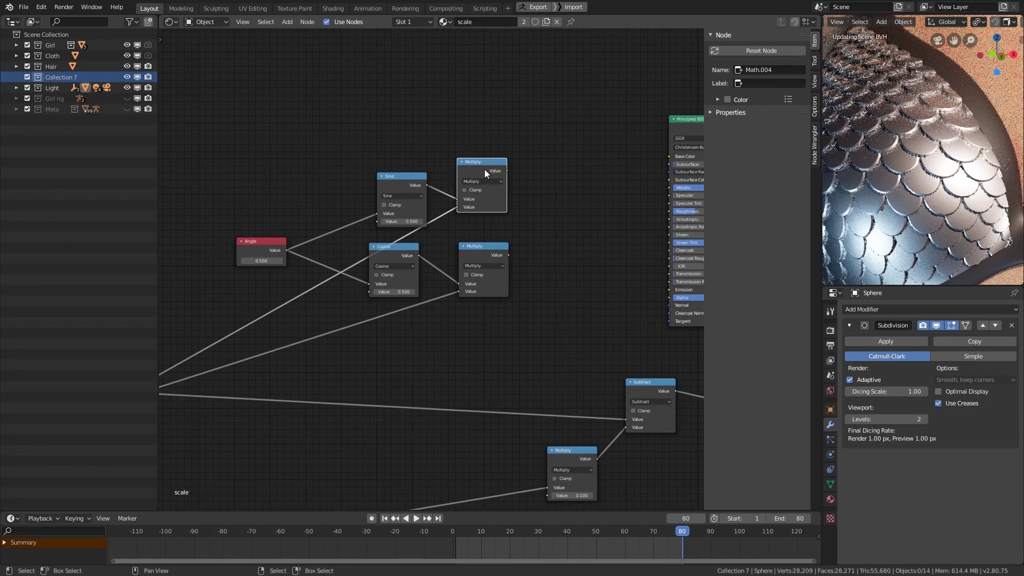
pyautogui.hotkey('shift', 'd')
pyautogui.click(571, 222)
pyautogui.click(569, 228)
pyautogui.click(560, 236)
pyautogui.keyDown('alt'); pyautogui.moveTo(489, 189); pyautogui.dragTo(552, 229, button='right'); pyautogui.keyUp('alt')
pyautogui.keyDown('alt'); pyautogui.moveTo(495, 266); pyautogui.dragTo(560, 233, button='right'); pyautogui.keyUp('alt')
pyautogui.moveTo(579, 223); pyautogui.dragTo(463, 214, button='middle')
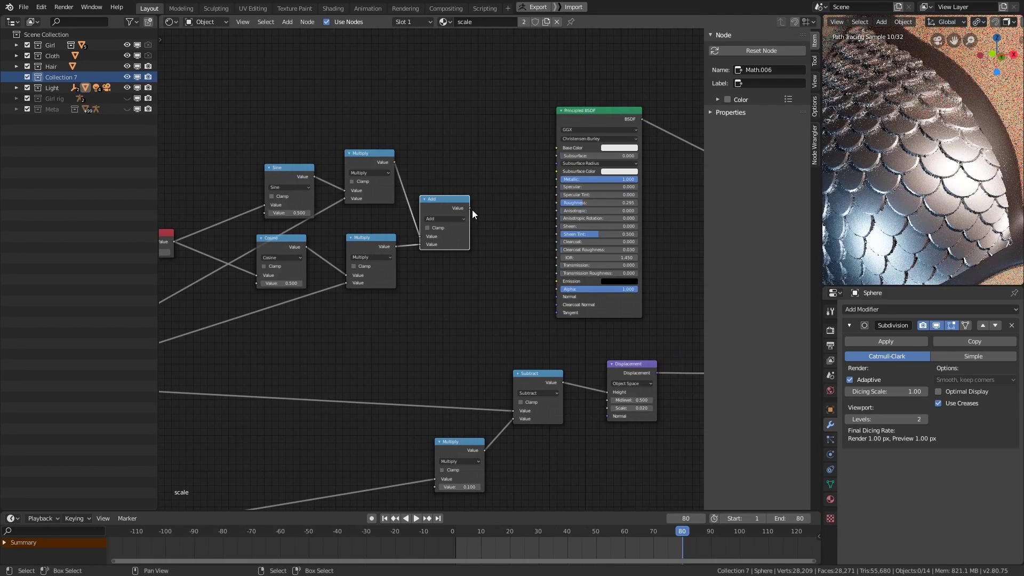
# Connect the Add node's output to the first input of the Subtract node before Displacement, then set the Angle value to 2*pi.
pyautogui.moveTo(470, 209); pyautogui.dragTo(514, 409)
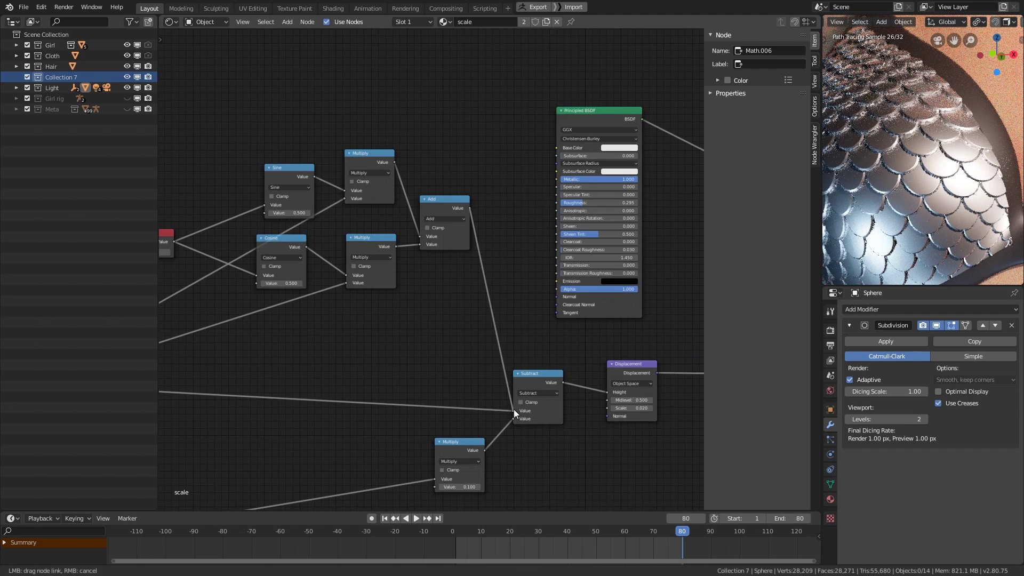
pyautogui.moveTo(514, 408); pyautogui.dragTo(513, 408)
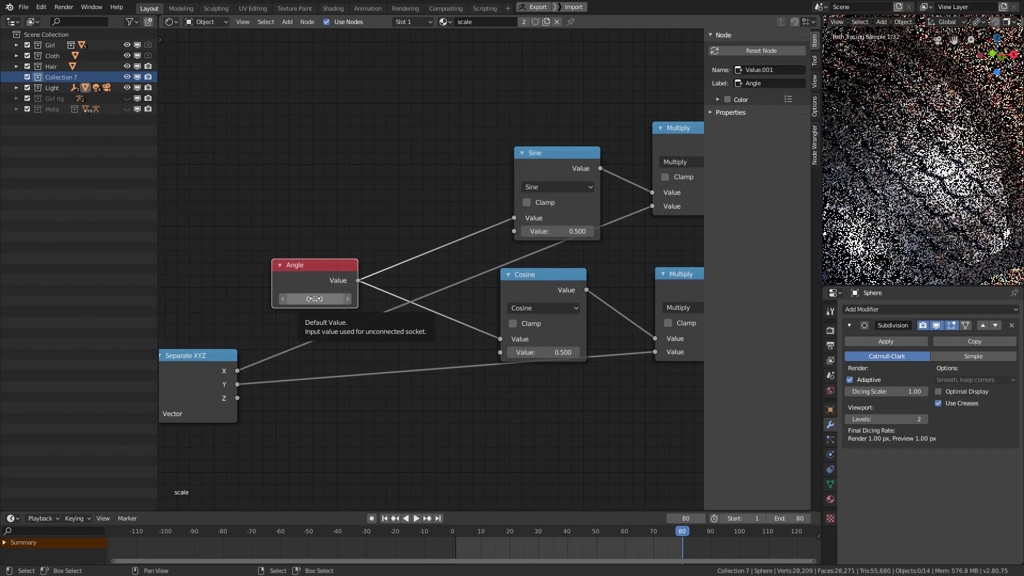
pyautogui.moveTo(314, 299)
pyautogui.mouseDown()
pyautogui.moveTo(330, 299)
pyautogui.moveTo(313, 299)
pyautogui.mouseUp()
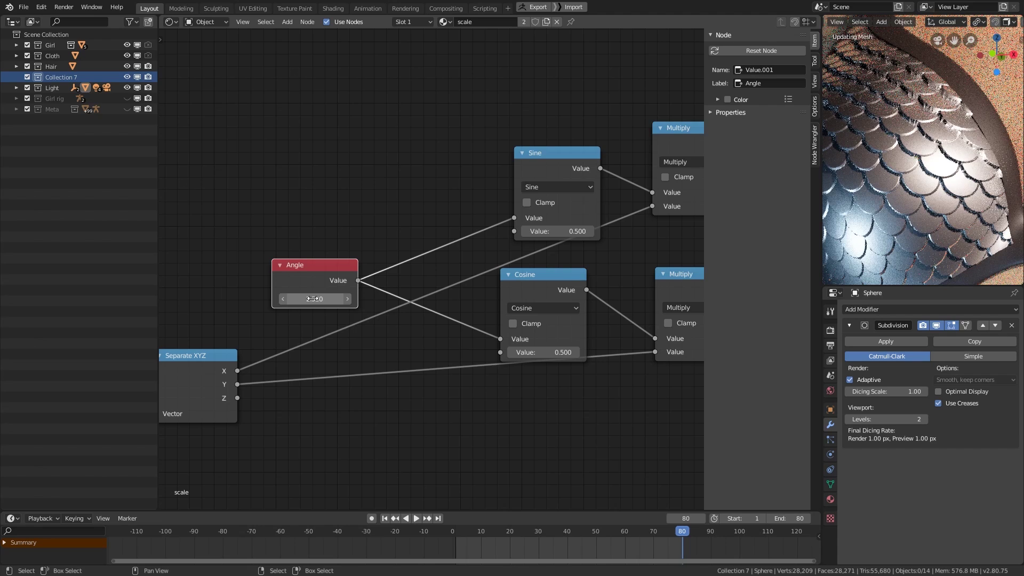
pyautogui.moveTo(313, 298); pyautogui.dragTo(314, 298)
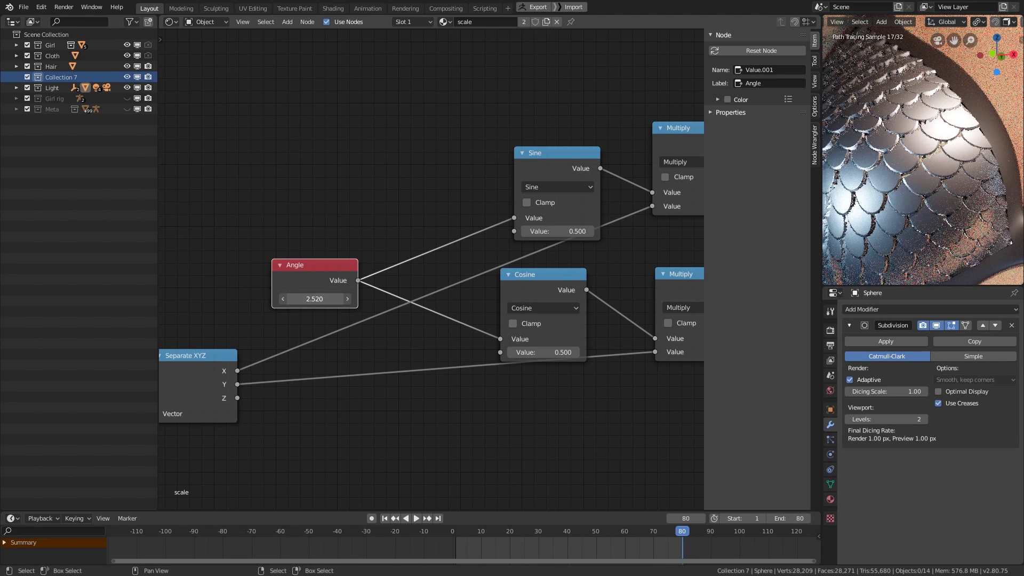
pyautogui.click(312, 299)
pyautogui.write('2*pi')
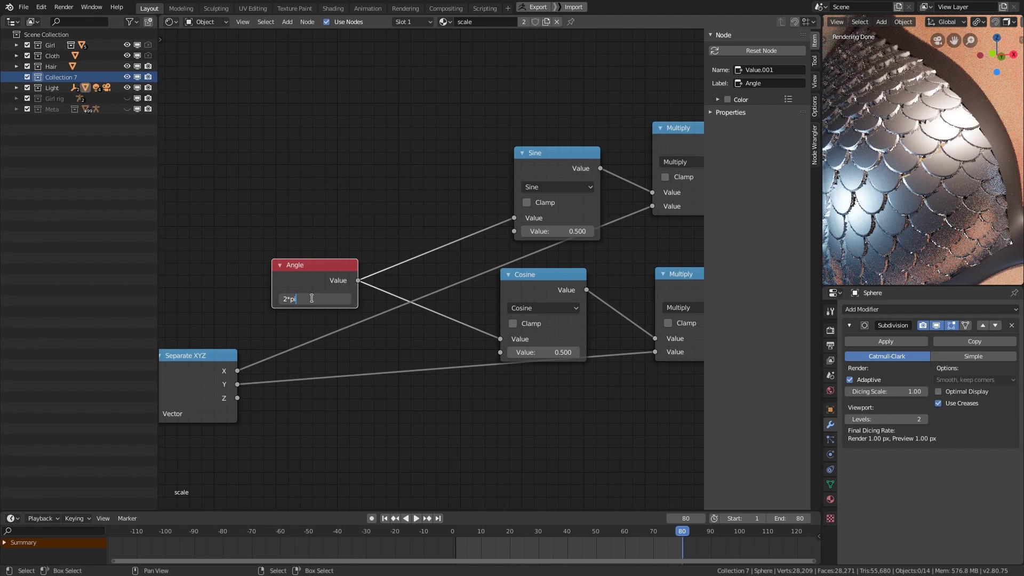
pyautogui.press('Return')
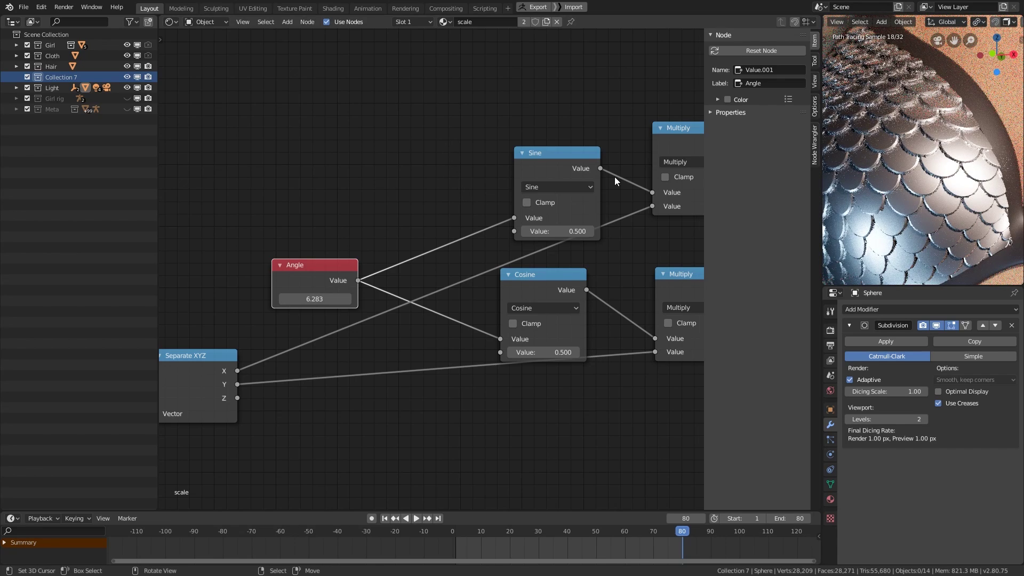
# Group the Sine, Cosine, two Multiply and Add nodes into one node group.
pyautogui.moveTo(511, 204); pyautogui.dragTo(333, 200, button='middle')
pyautogui.scroll(-4, 367, 197)
pyautogui.scroll(-2, 334, 236)
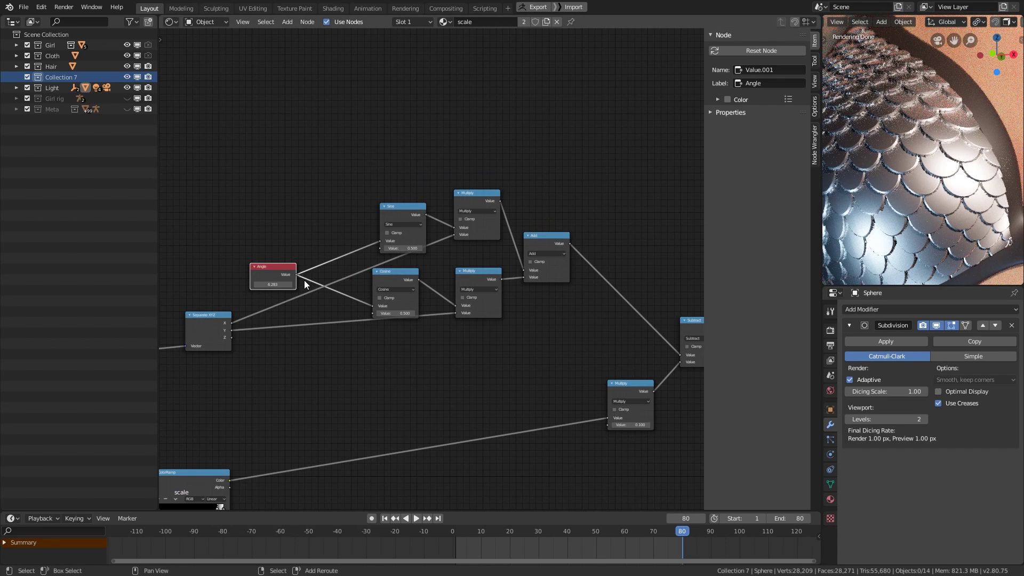
pyautogui.moveTo(302, 142); pyautogui.dragTo(584, 350)
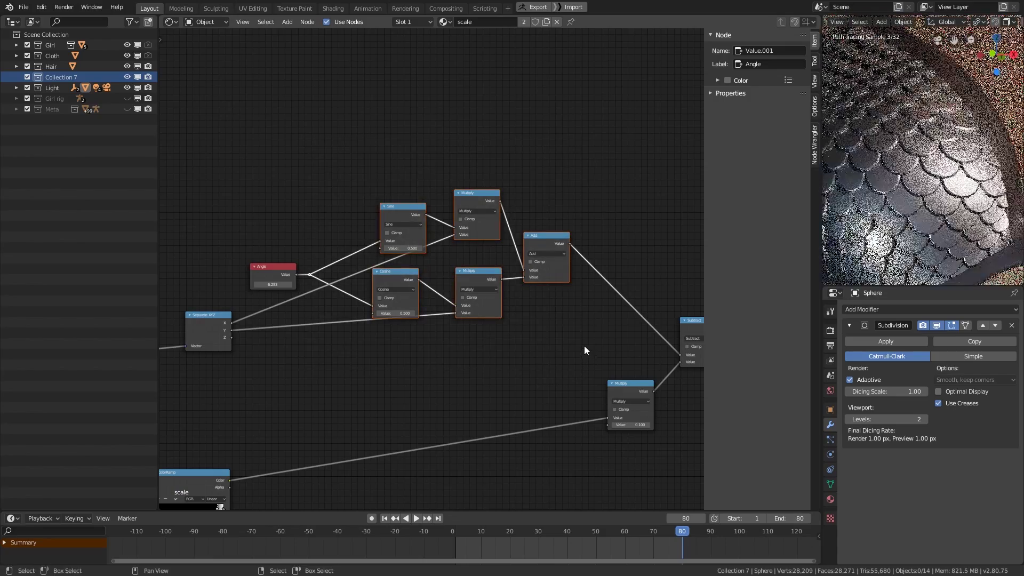
pyautogui.hotkey('ctrl', 'g')
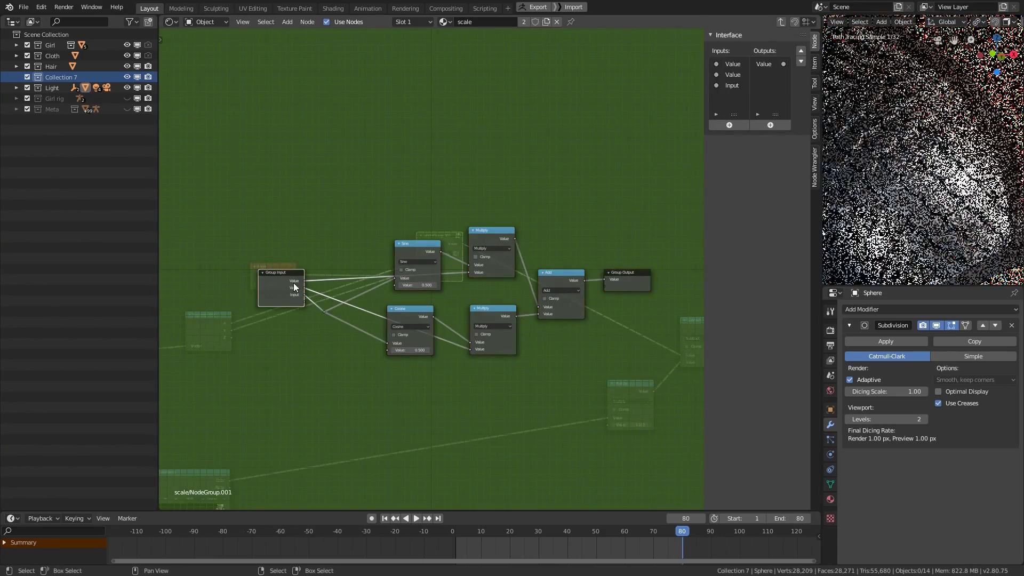
# Rename the new group's inputs to X, Y and Angle and its output to Y, then leave the group.
pyautogui.click(728, 64)
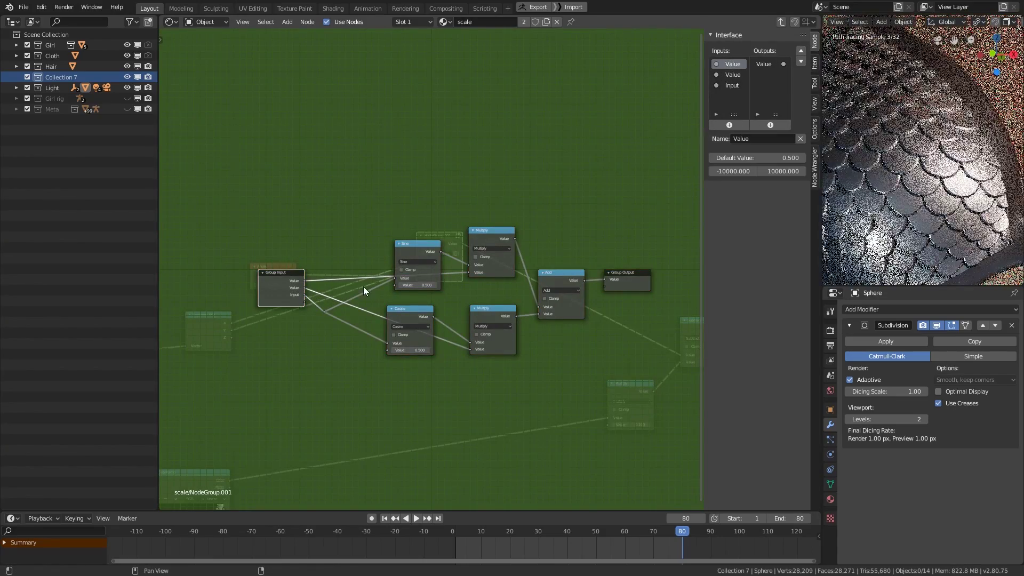
pyautogui.moveTo(364, 289); pyautogui.dragTo(399, 284, button='middle')
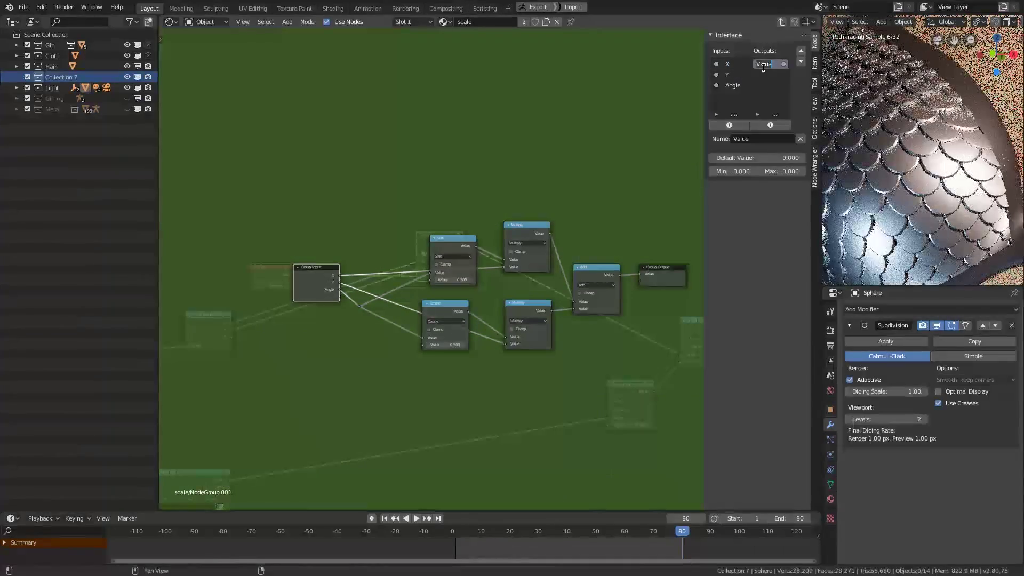
pyautogui.doubleClick(764, 64)
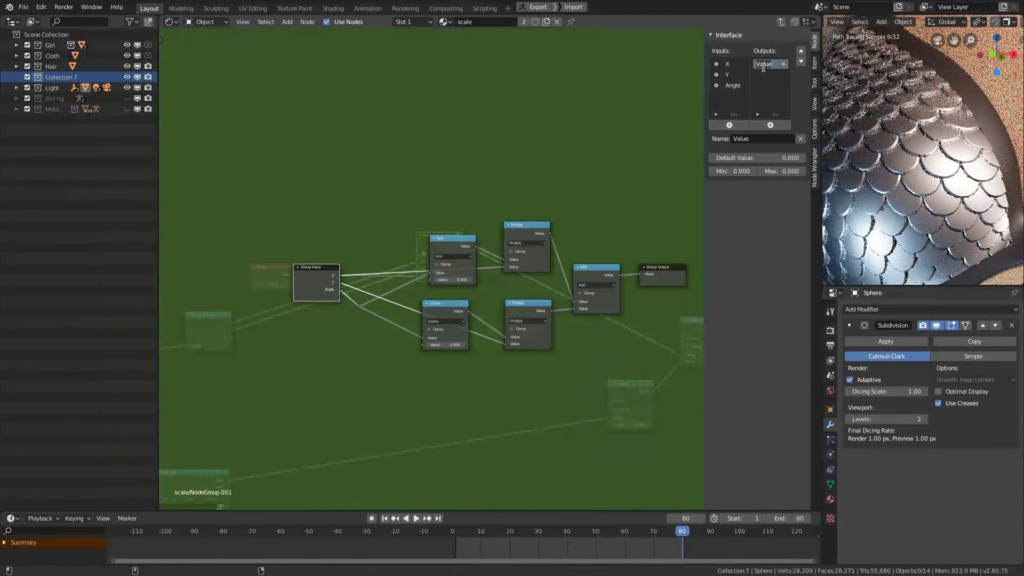
pyautogui.write('Y')
pyautogui.press('Return')
pyautogui.press('Tab')
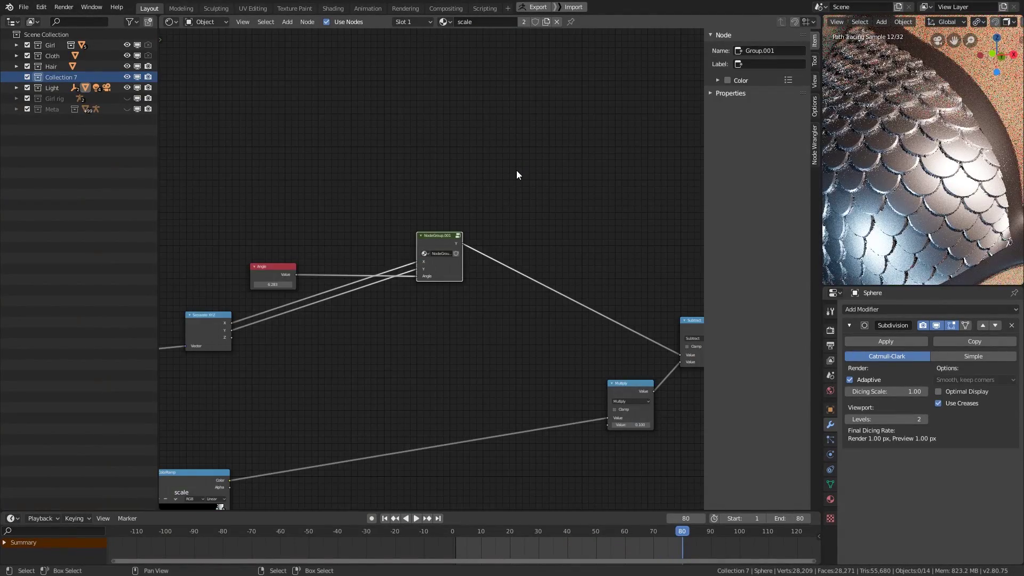
# Rename the node group Rotate Y and move the Separate XYZ node up between the Scale group and Rotate Y.
pyautogui.click(445, 254)
pyautogui.write('Rotate Y')
pyautogui.press('Return')
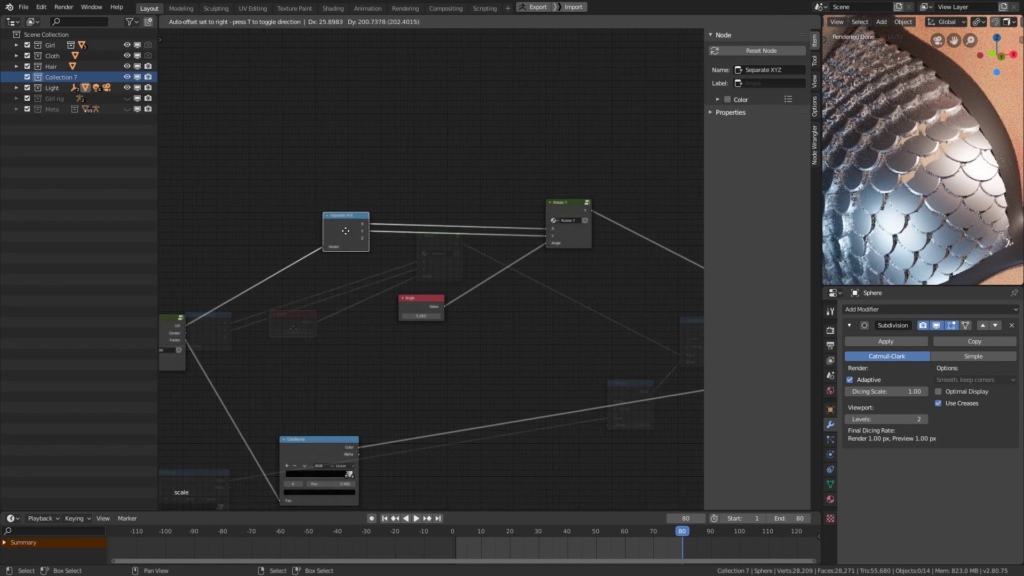
pyautogui.click(568, 261)
# Set the scale of the Noise Texture driven by the Scale group's Center output to 53.5.
pyautogui.moveTo(567, 260); pyautogui.dragTo(481, 276, button='middle')
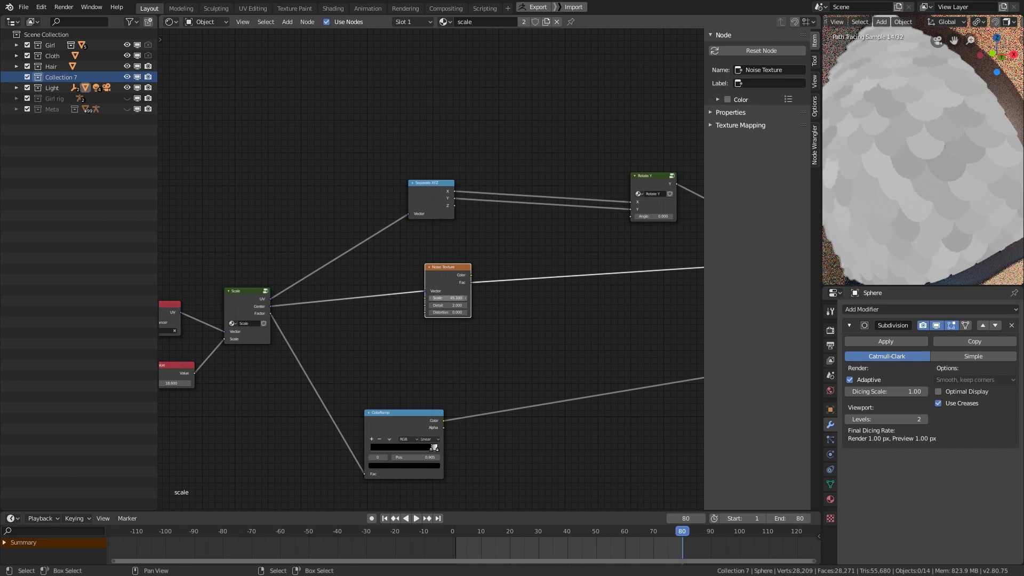
pyautogui.moveTo(448, 298); pyautogui.dragTo(469, 299)
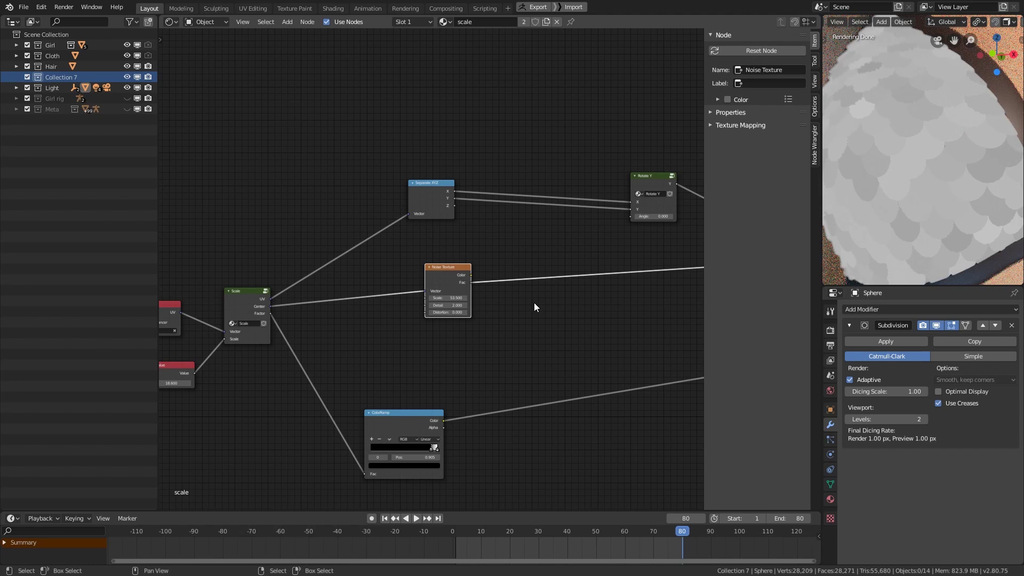
# Insert a ColorRamp after the Noise Texture's Fac output and move its stops inward, with the white stop at 0.750.
pyautogui.moveTo(546, 299); pyautogui.dragTo(453, 308, button='middle')
pyautogui.hotkey('shift', 'a')
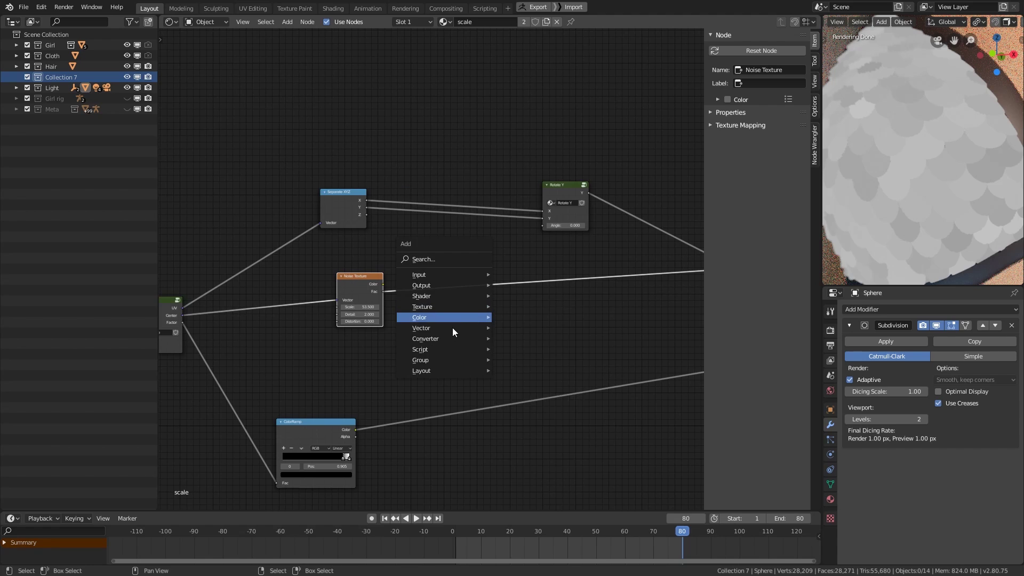
pyautogui.moveTo(470, 338)
pyautogui.click(531, 349)
pyautogui.click(447, 302)
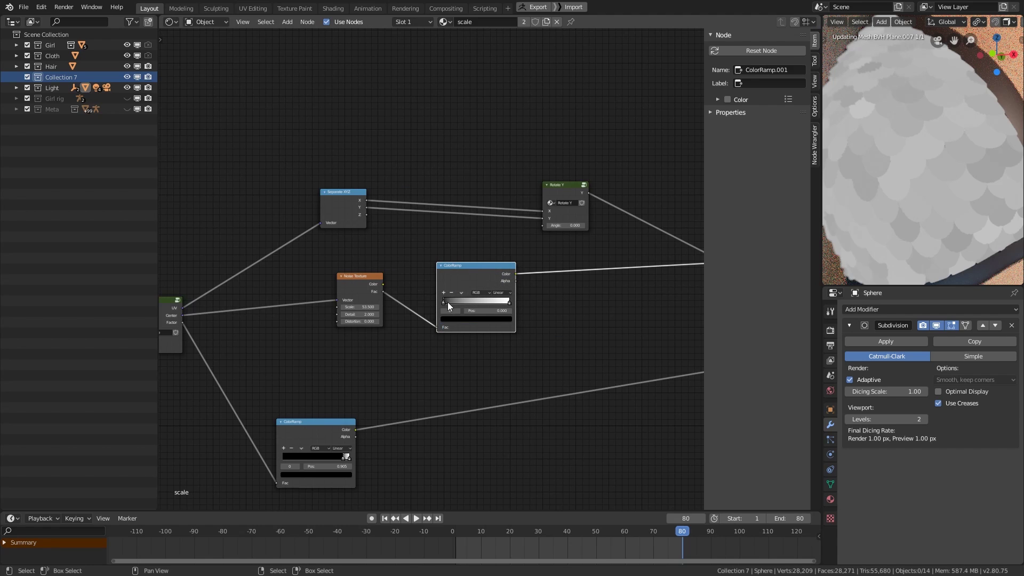
pyautogui.moveTo(446, 302)
pyautogui.mouseDown()
pyautogui.moveTo(496, 302)
pyautogui.moveTo(460, 302)
pyautogui.mouseUp()
pyautogui.click(456, 302)
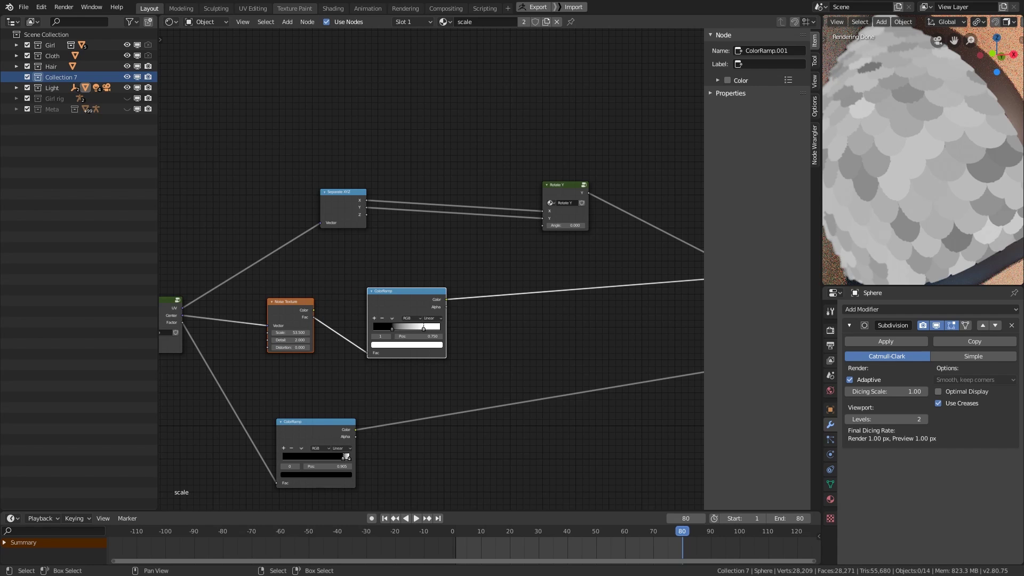
# Insert a Math node set to Subtract with value 0.5 after the Noise Texture's ColorRamp.
pyautogui.click(539, 366)
pyautogui.click(428, 256)
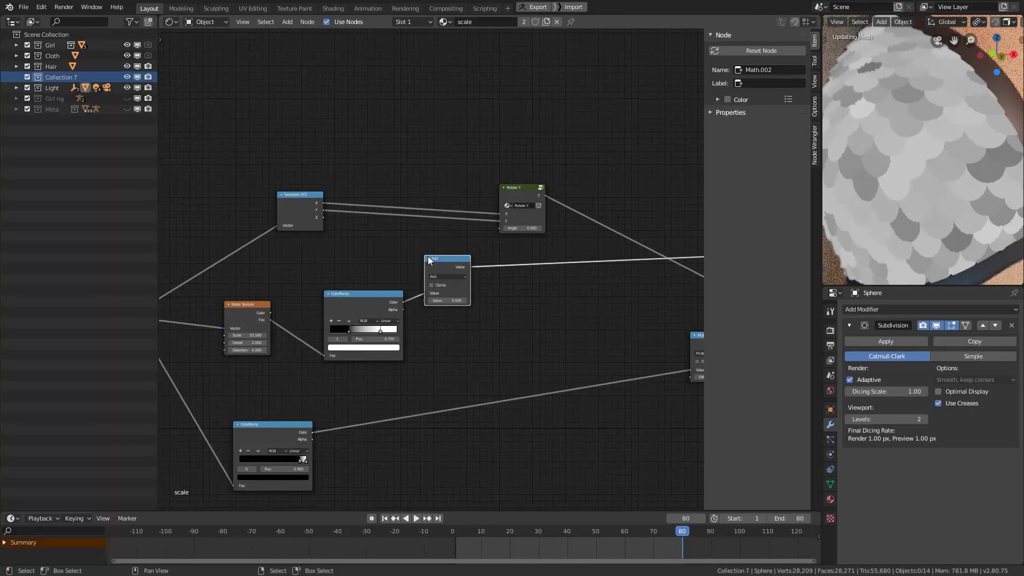
pyautogui.click(449, 277)
pyautogui.press('s')
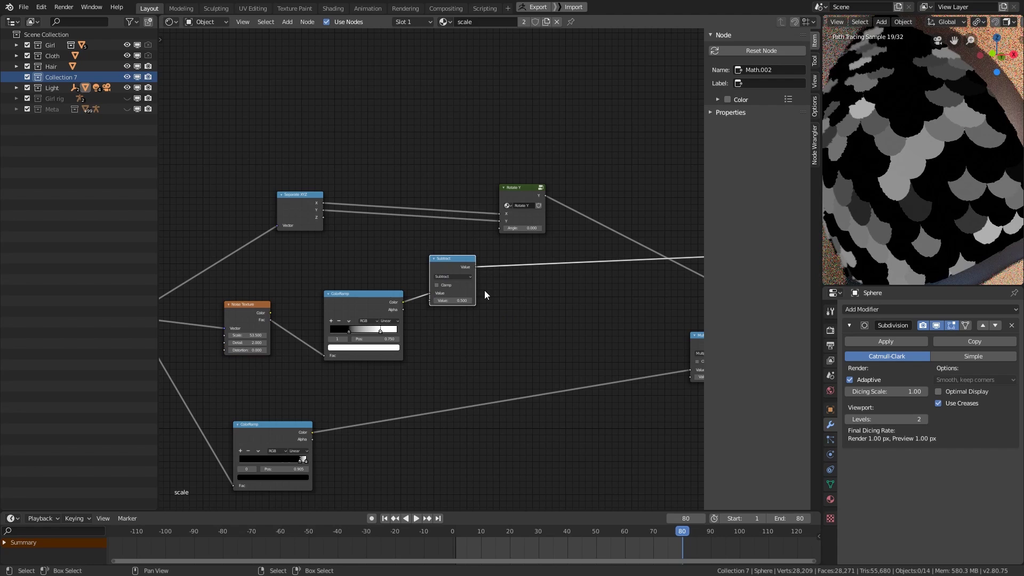
pyautogui.scroll(2, 474, 307)
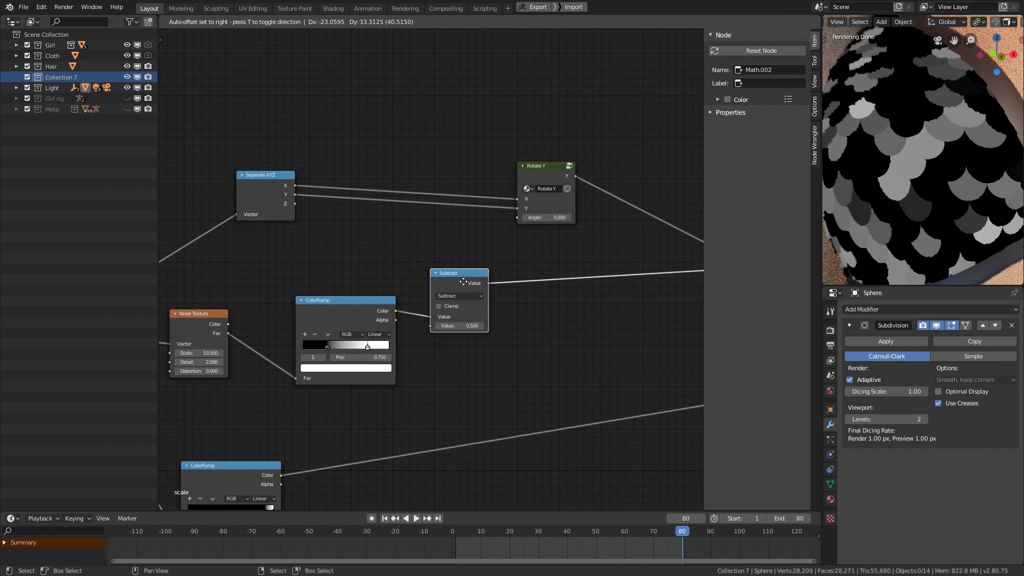
# Add a Multiply node with value 1.3 after the Subtract node and connect its output to Rotate Y's Angle input.
pyautogui.scroll(2, 923, 199)
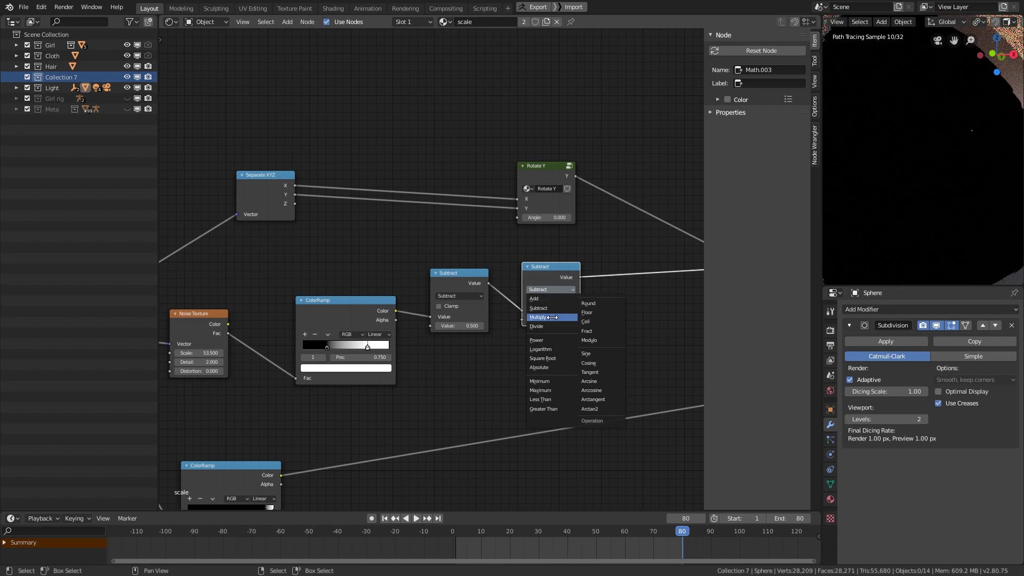
pyautogui.click(545, 318)
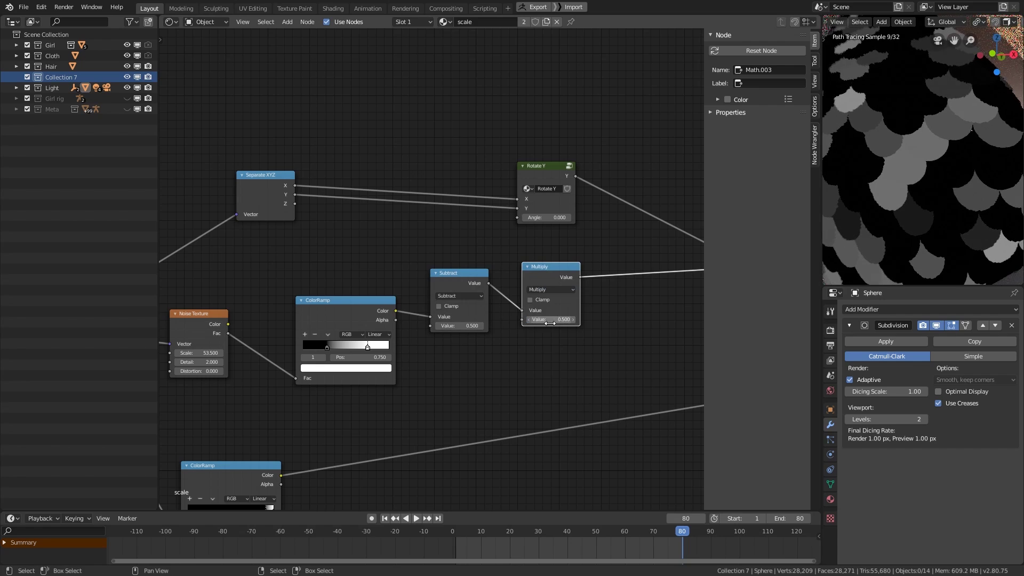
pyautogui.moveTo(550, 322); pyautogui.dragTo(575, 321)
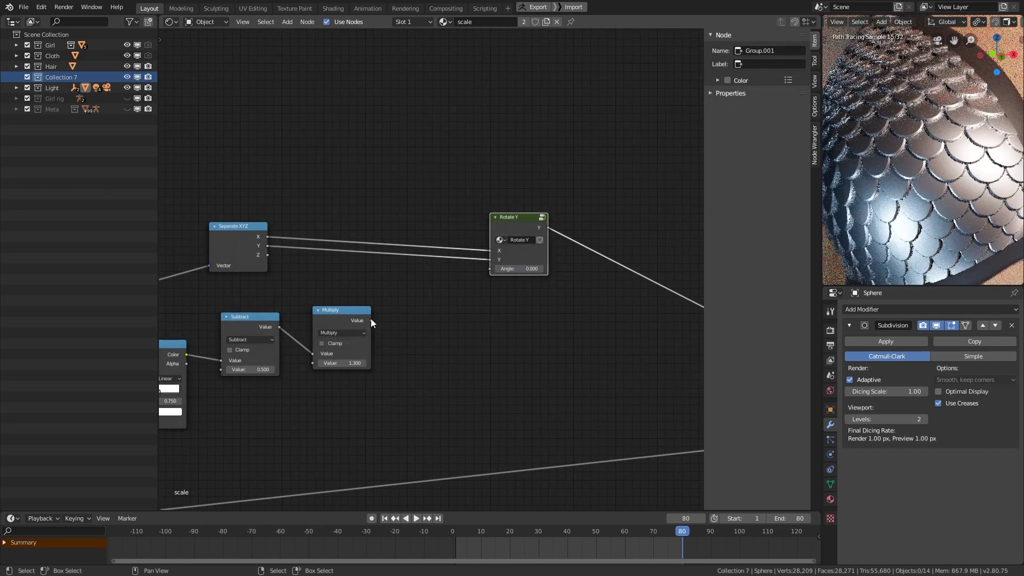
pyautogui.moveTo(370, 320); pyautogui.dragTo(486, 268)
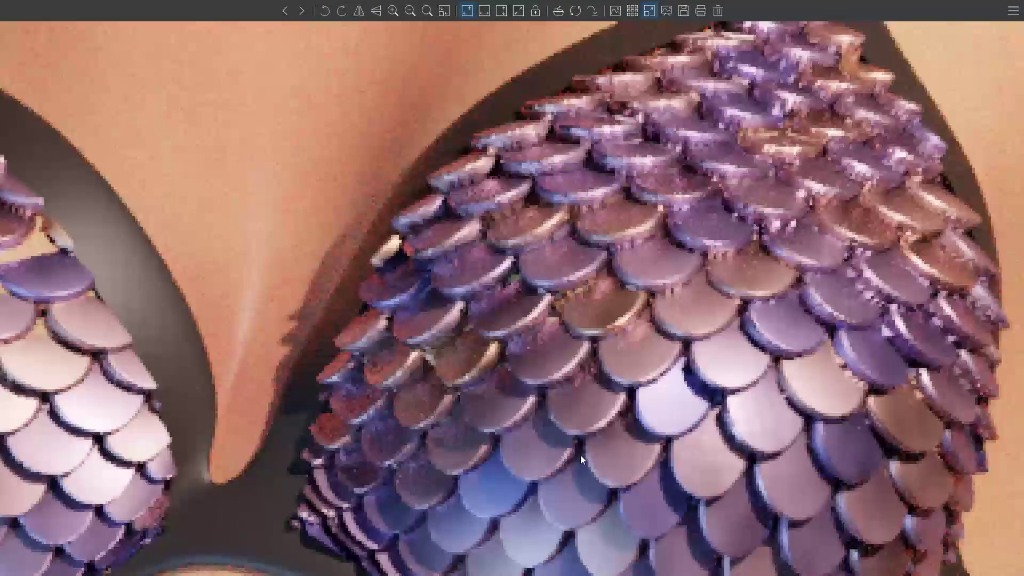
pyautogui.scroll(2, 580, 455)
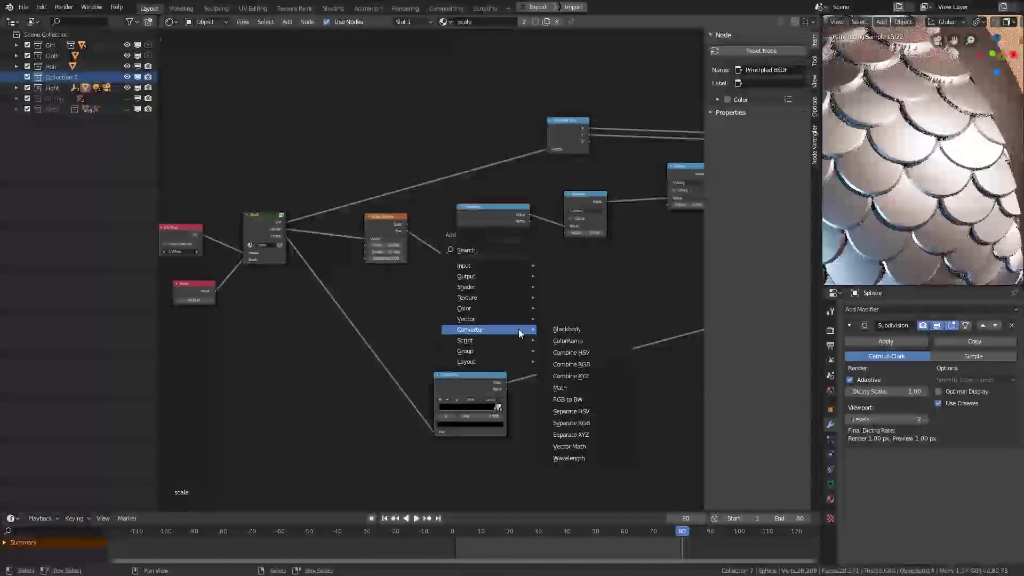
# Add the Calculate distance 2D group, connect the Scale group's UV output to Point A, and preview the distance on the mesh.
pyautogui.moveTo(478, 350)
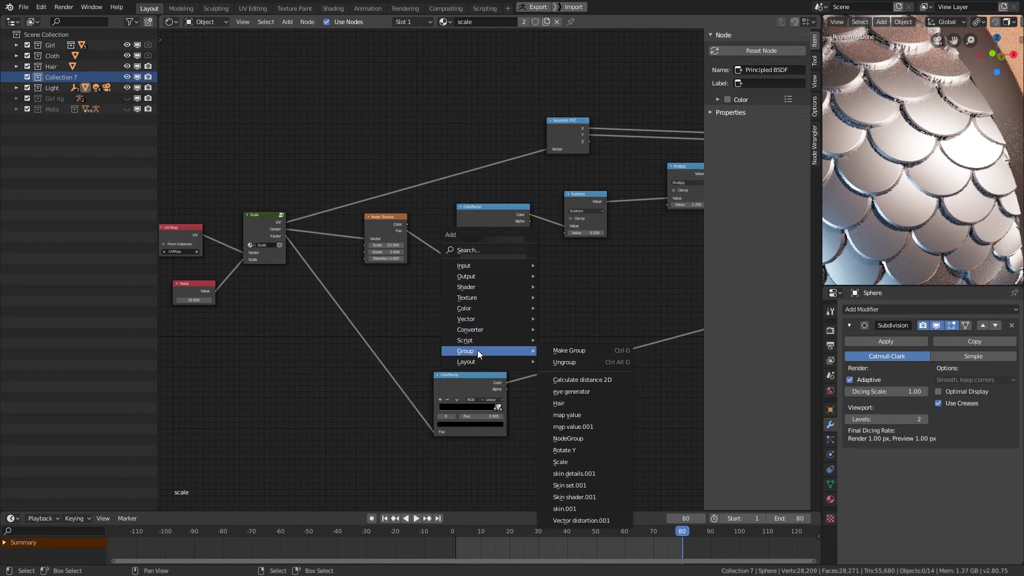
pyautogui.click(584, 379)
pyautogui.click(455, 314)
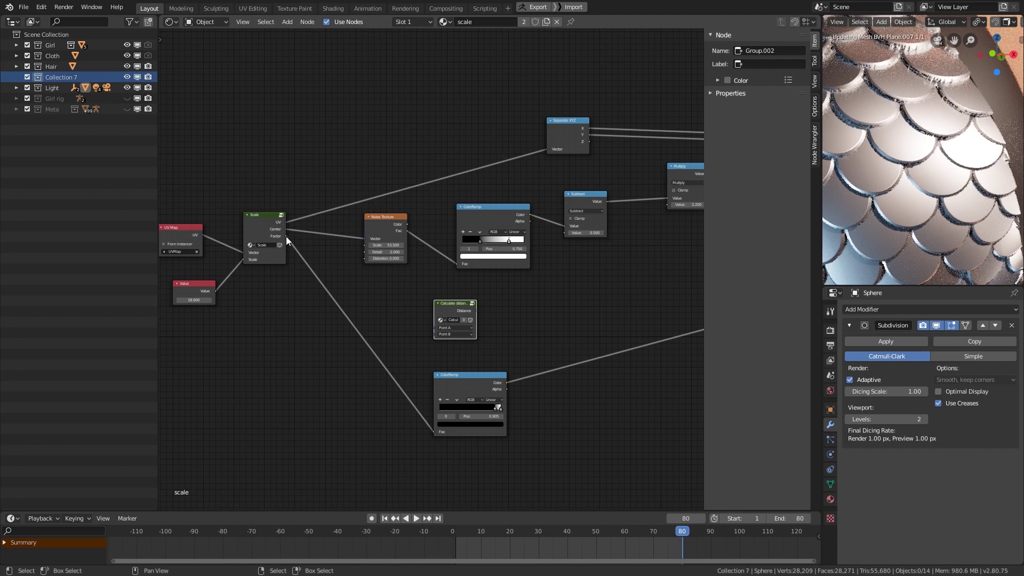
pyautogui.moveTo(286, 223); pyautogui.dragTo(437, 328)
pyautogui.scroll(2, 487, 337)
pyautogui.moveTo(493, 329); pyautogui.dragTo(475, 329, button='middle')
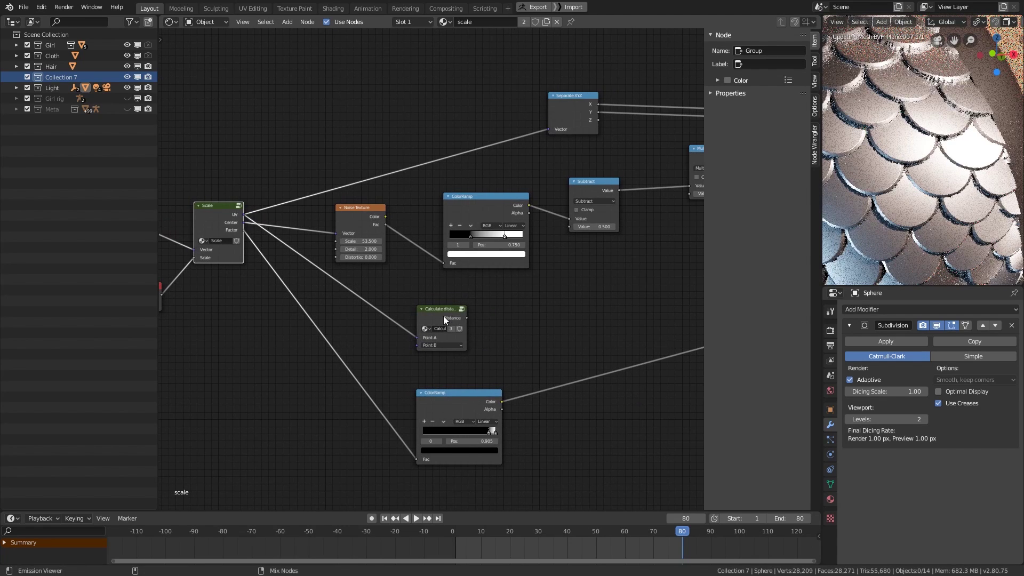
pyautogui.keyDown('ctrl'); pyautogui.keyDown('shift'); pyautogui.click(444, 317); pyautogui.keyUp('shift'); pyautogui.keyUp('ctrl')
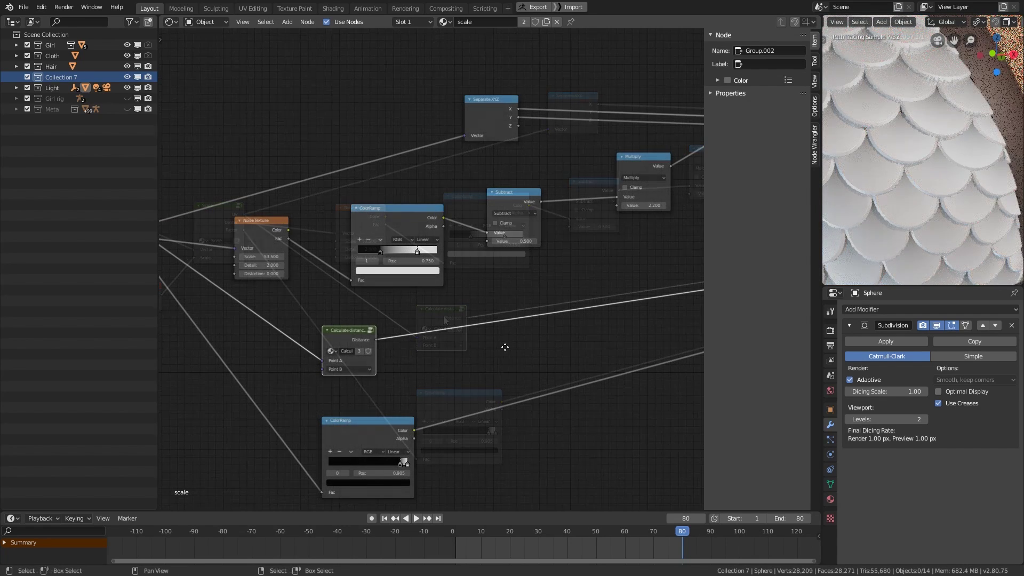
# Insert a ColorRamp after the Calculate distance 2D group and narrow its transition to a small dot, with the white stop at 0.118.
pyautogui.hotkey('shift', 'a')
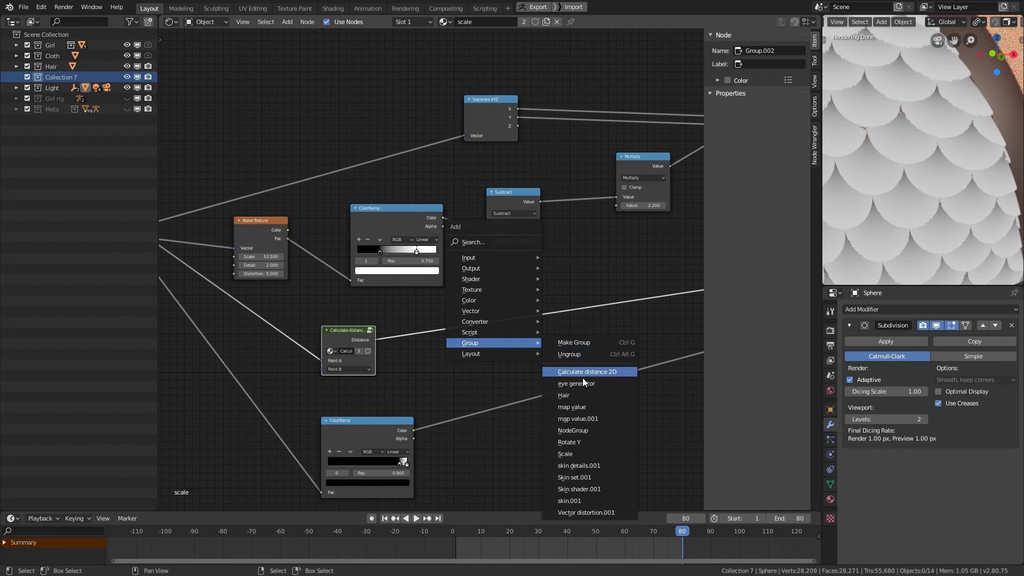
pyautogui.moveTo(497, 320)
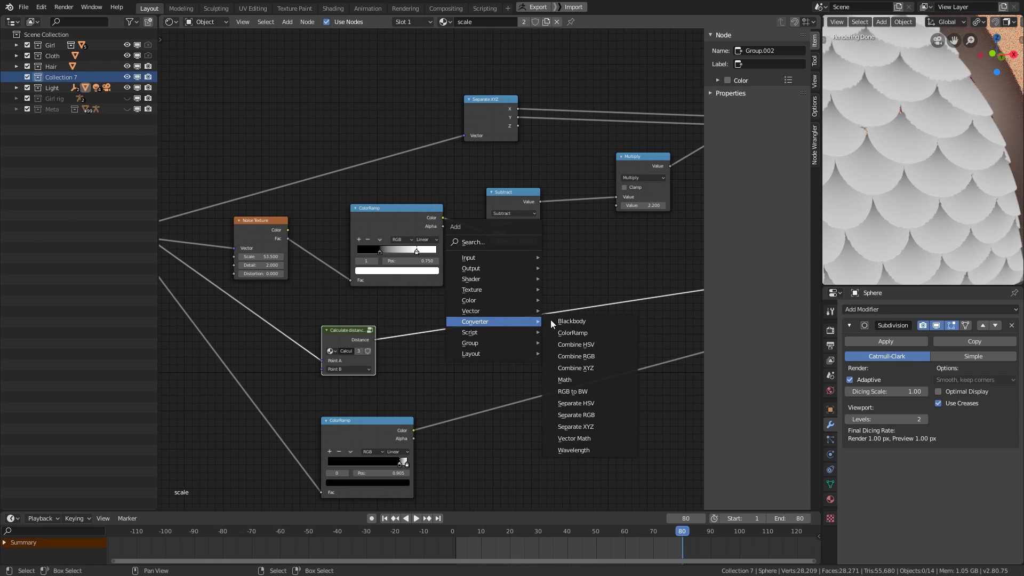
pyautogui.click(555, 331)
pyautogui.click(418, 294)
pyautogui.moveTo(544, 329); pyautogui.dragTo(513, 311, button='middle')
pyautogui.scroll(3, 423, 324)
pyautogui.moveTo(413, 341); pyautogui.dragTo(386, 340)
pyautogui.moveTo(451, 344); pyautogui.dragTo(428, 344)
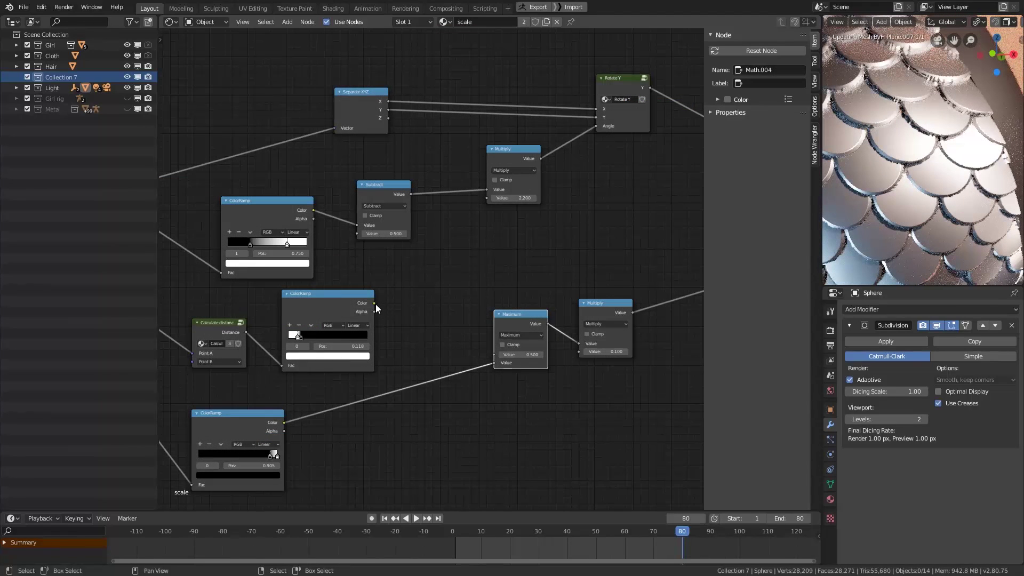
# Connect the distance ColorRamp's Color output to the first input of the Maximum node.
pyautogui.moveTo(375, 304); pyautogui.dragTo(497, 355)
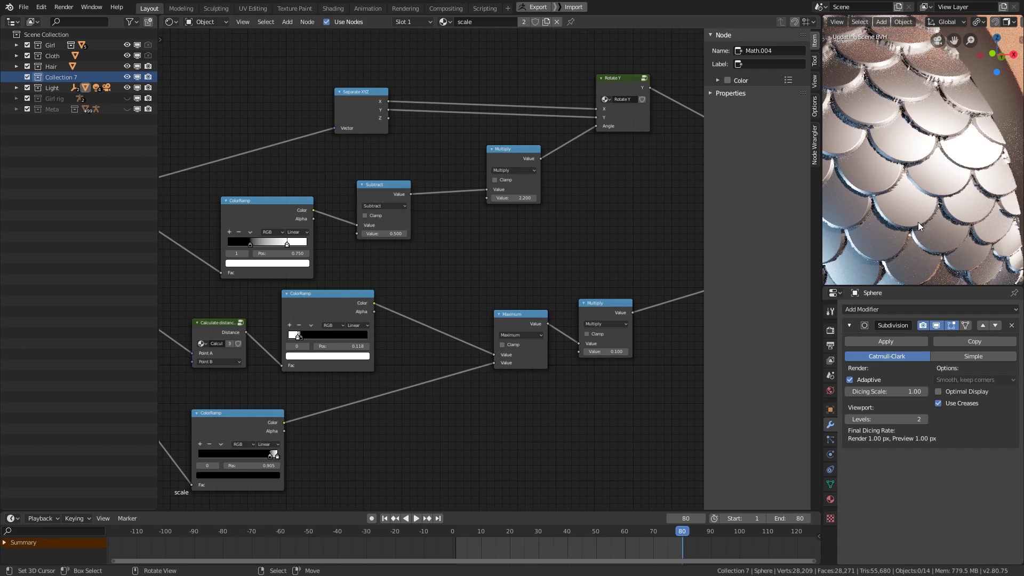
# Insert a MixRGB node on the link between the Scale group and the Calculate distance group and set its blend mode to Subtract.
pyautogui.scroll(4, 898, 194)
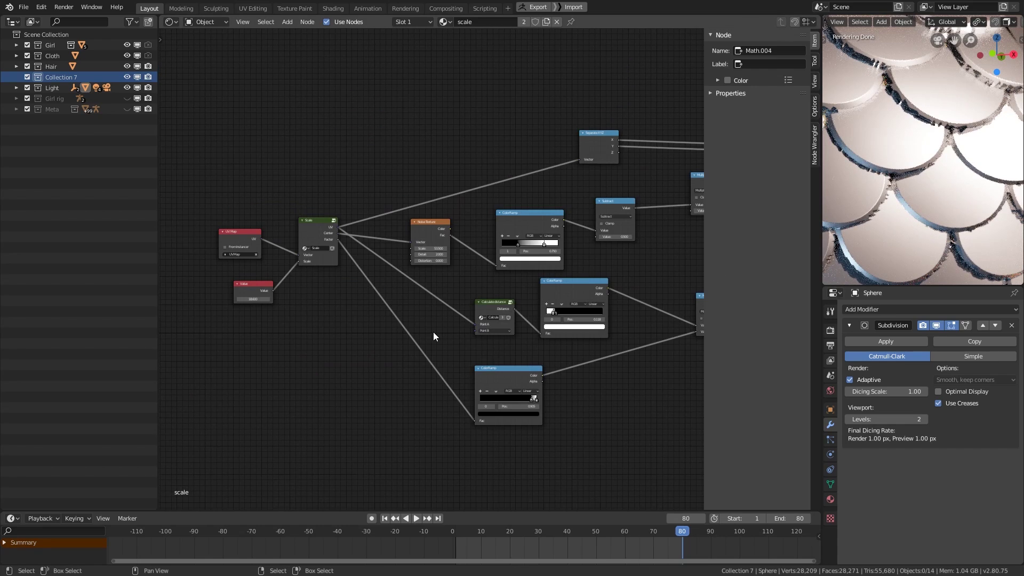
pyautogui.hotkey('shift', 'a')
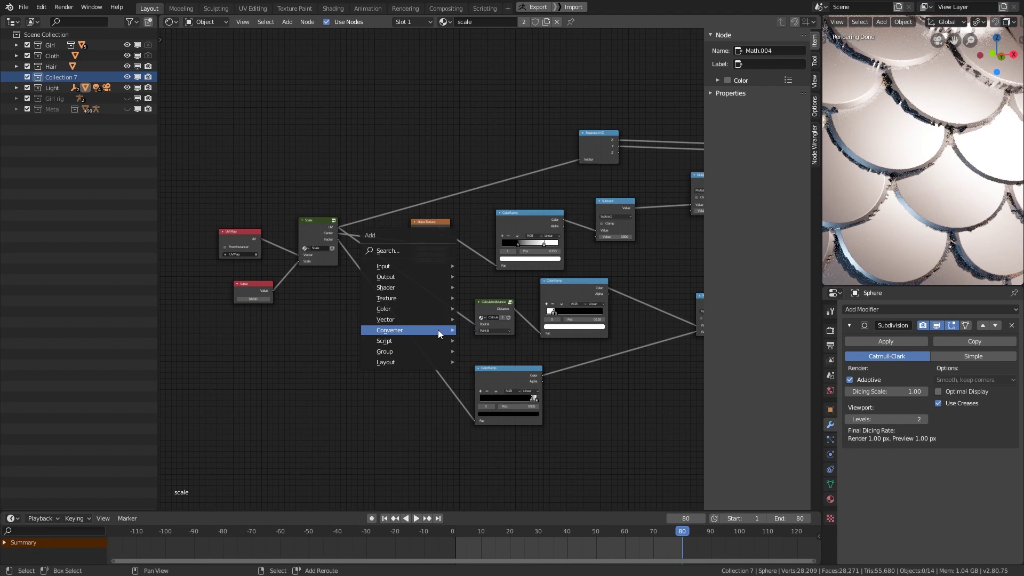
pyautogui.moveTo(438, 329)
pyautogui.moveTo(427, 308)
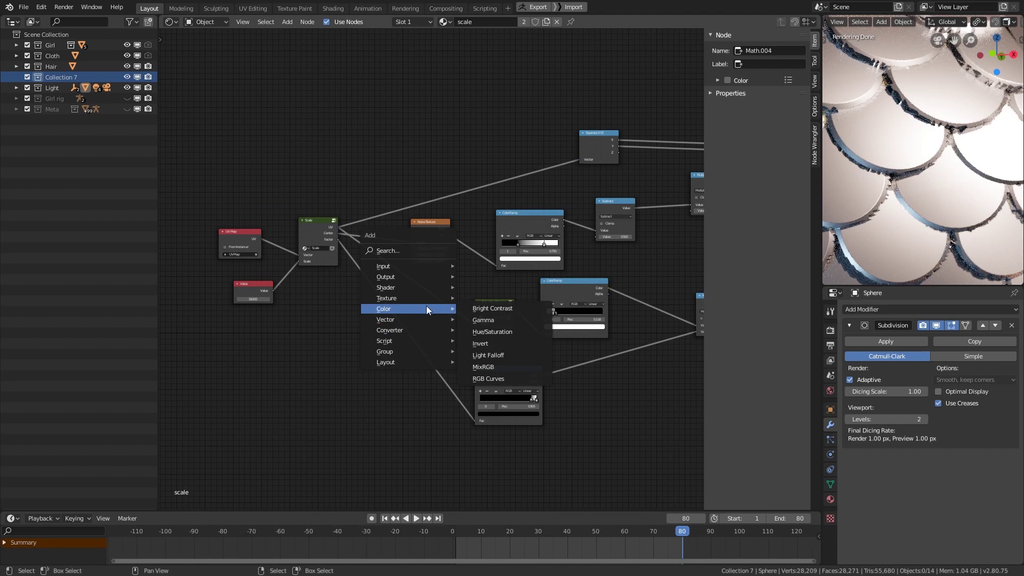
pyautogui.click(494, 367)
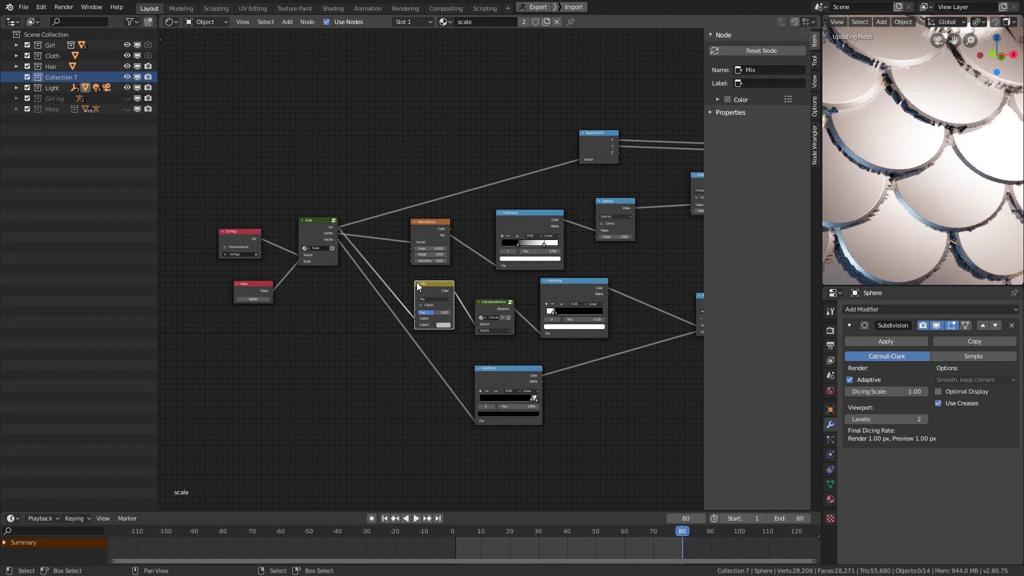
pyautogui.scroll(1, 422, 291)
pyautogui.click(432, 306)
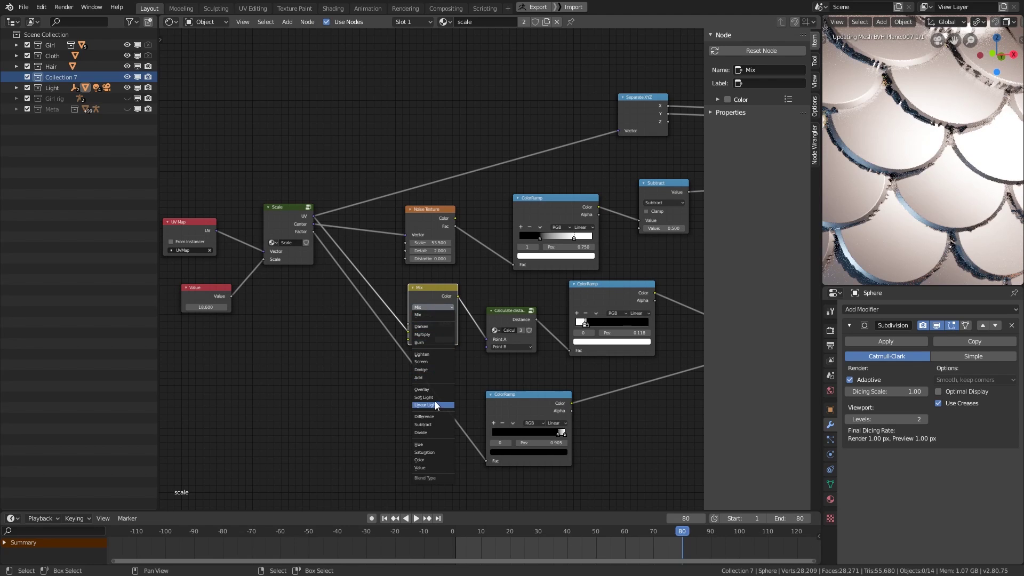
pyautogui.click(434, 424)
# Set the Subtract mix node's Color2 to pure green and its Fac to 0.092.
pyautogui.click(444, 340)
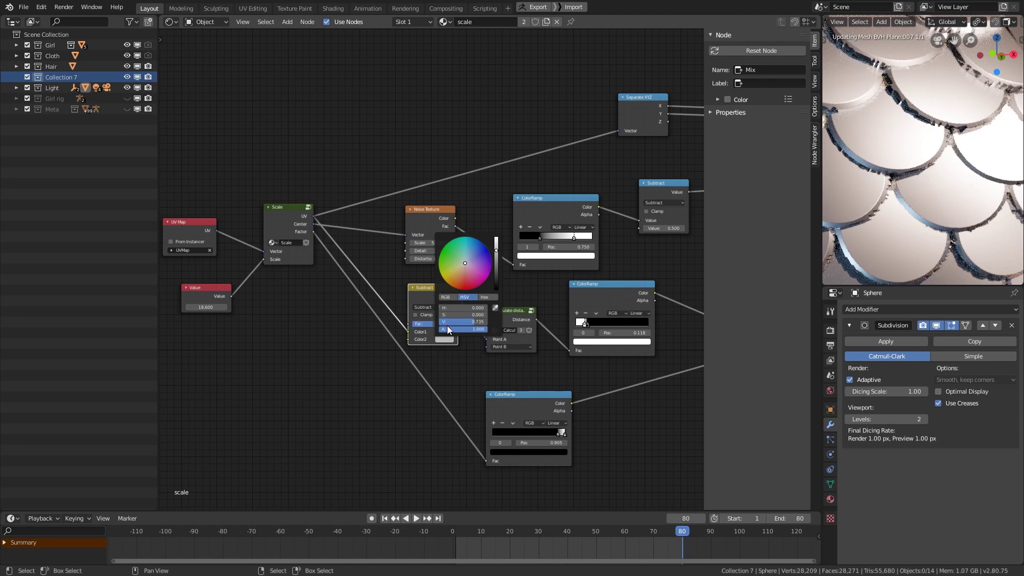
pyautogui.moveTo(463, 314); pyautogui.dragTo(437, 322)
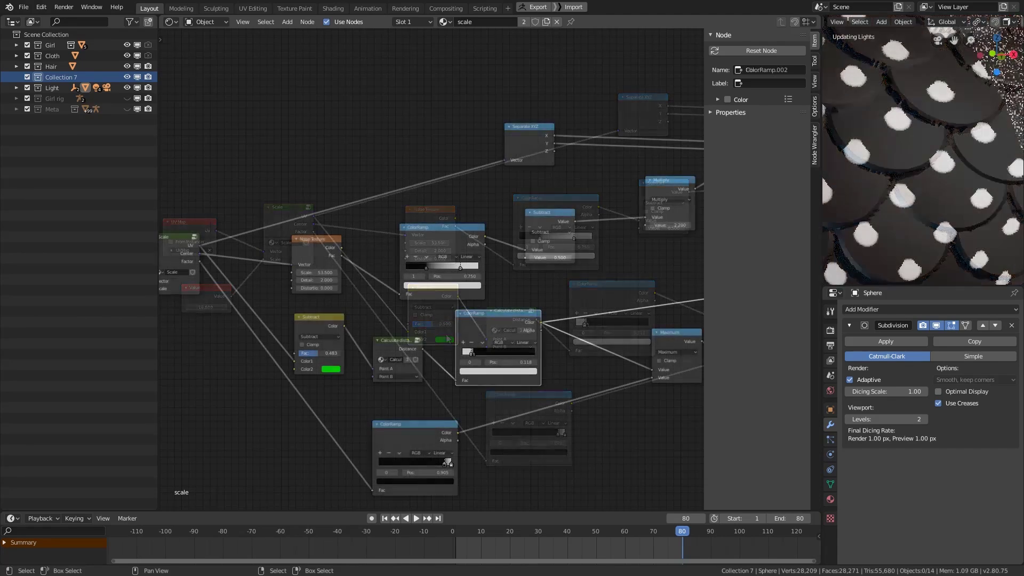
pyautogui.moveTo(319, 353)
pyautogui.mouseDown()
pyautogui.moveTo(339, 353)
pyautogui.moveTo(317, 353)
pyautogui.mouseUp()
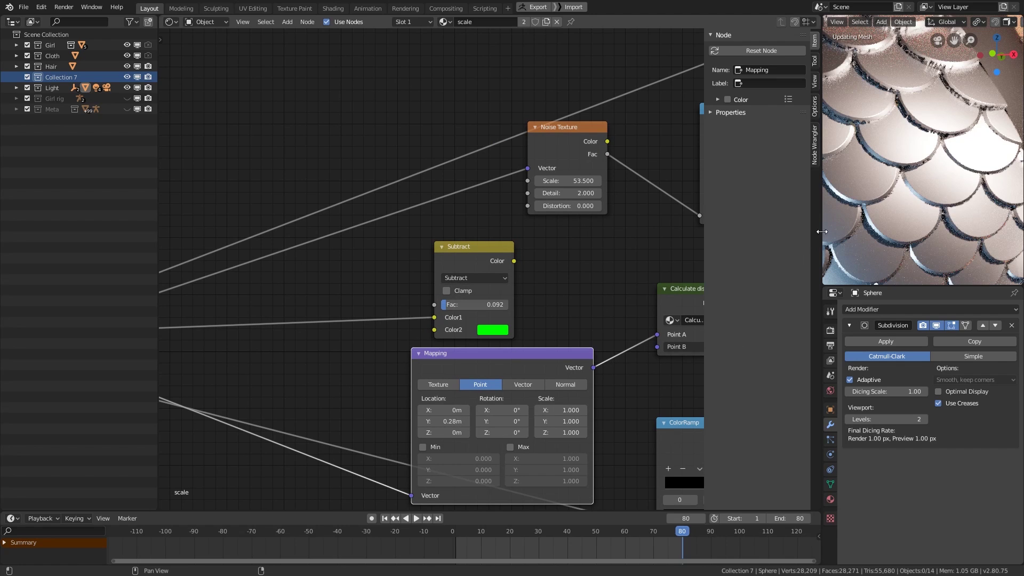
# Delete the Mapping node below the Subtract mix node and move the Subtract node closer to the Calculate distance group.
pyautogui.press('x')
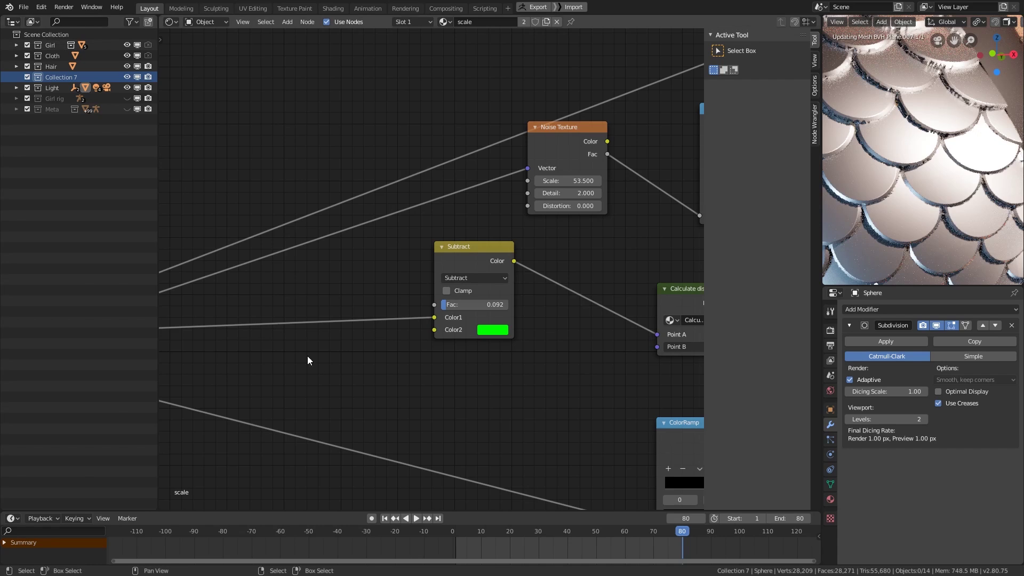
pyautogui.moveTo(469, 262); pyautogui.dragTo(522, 304)
pyautogui.moveTo(621, 341); pyautogui.dragTo(471, 403, button='middle')
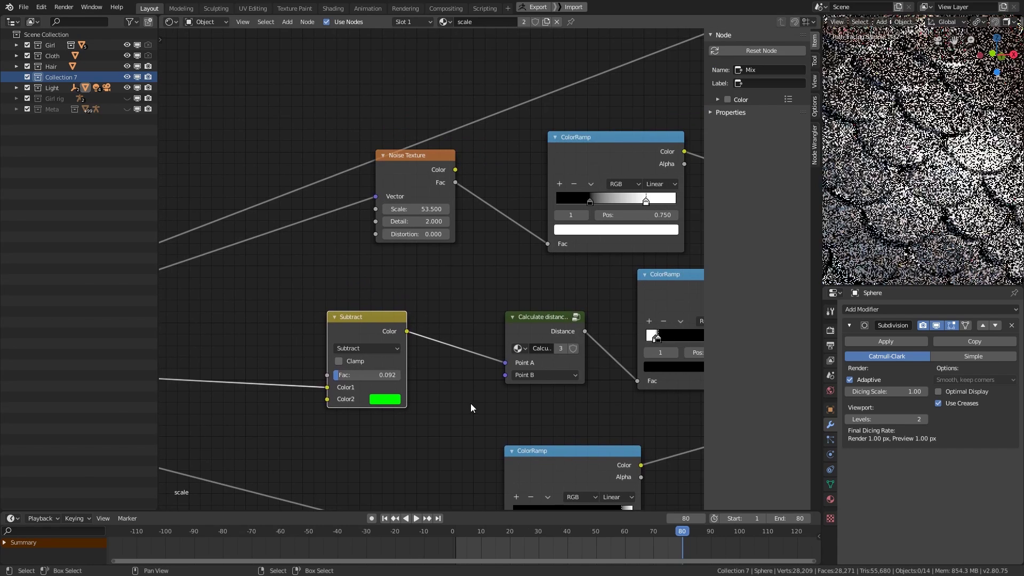
pyautogui.scroll(2, 474, 401)
pyautogui.scroll(-5, 475, 405)
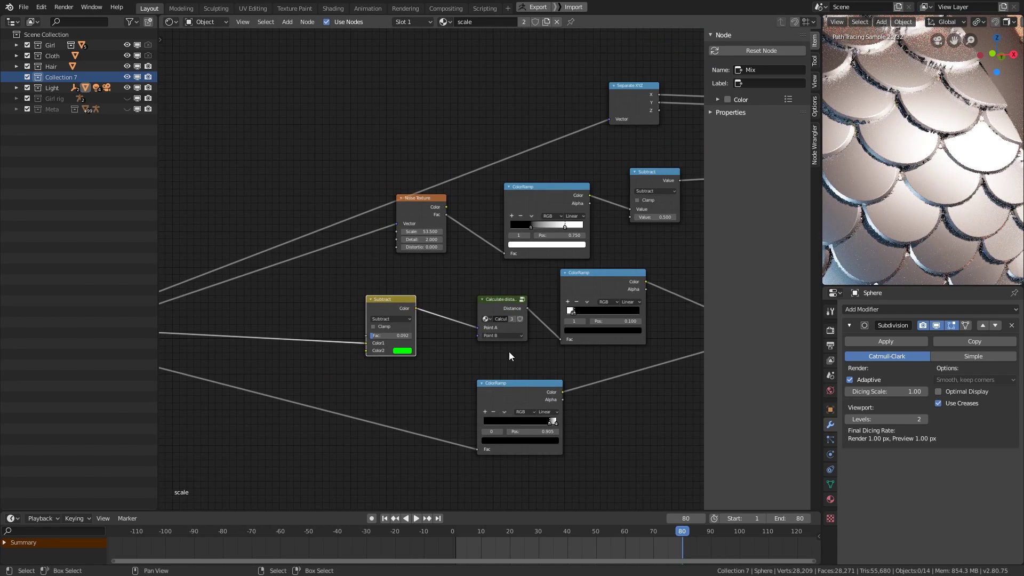
pyautogui.moveTo(475, 353); pyautogui.dragTo(454, 367, button='middle')
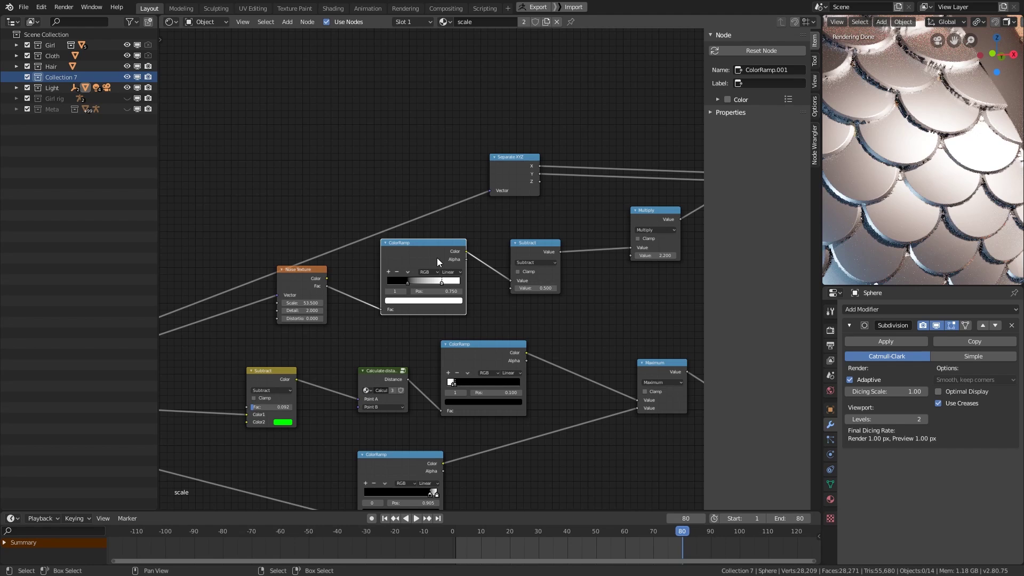
# Connect the noise ColorRamp's Color output to the Fac of a pink-and-blue Mix node that feeds the Principled BSDF's Base Color.
pyautogui.moveTo(462, 265); pyautogui.dragTo(436, 266, button='middle')
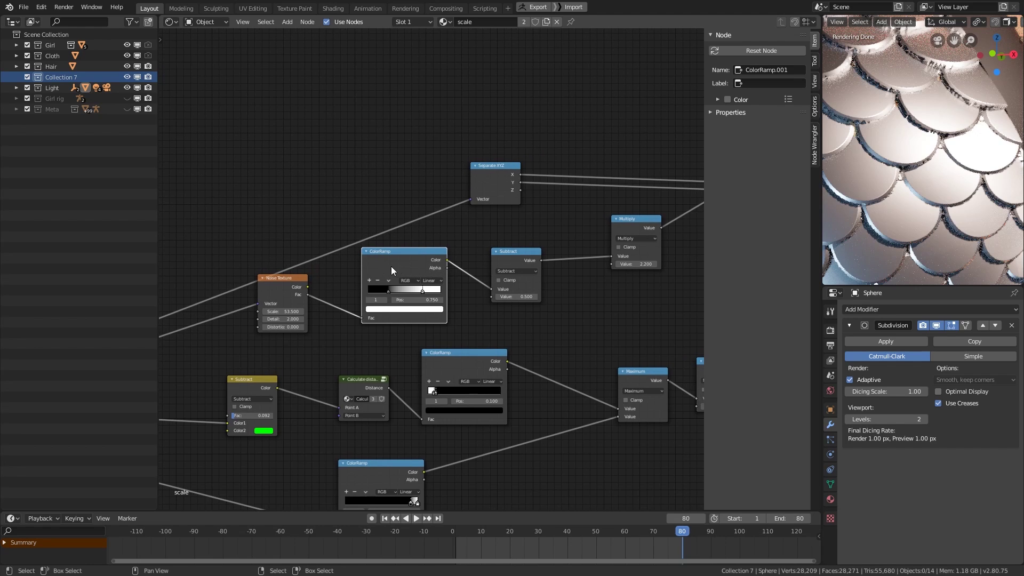
pyautogui.moveTo(411, 266); pyautogui.dragTo(413, 266)
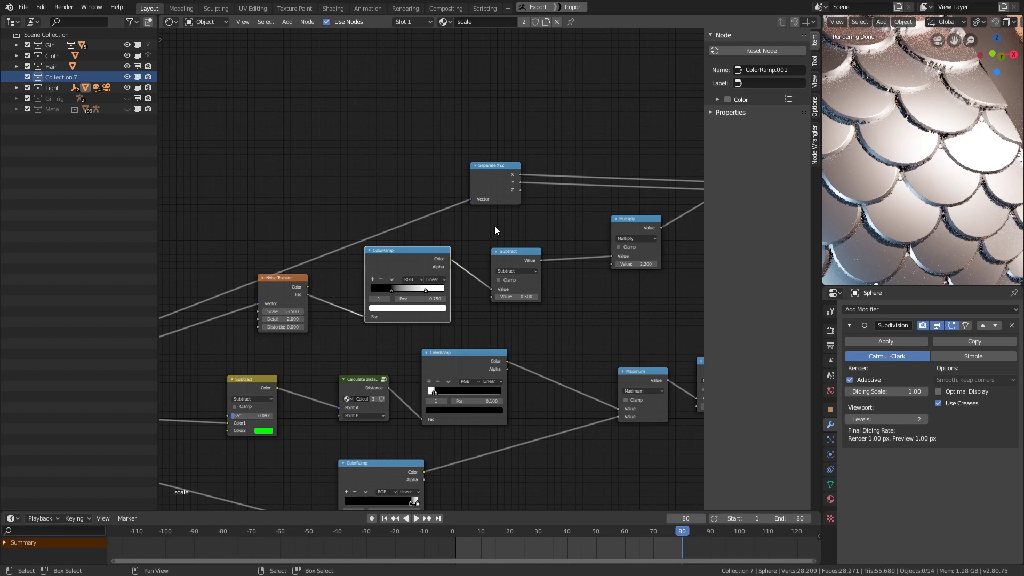
pyautogui.moveTo(483, 231); pyautogui.dragTo(395, 279, button='middle')
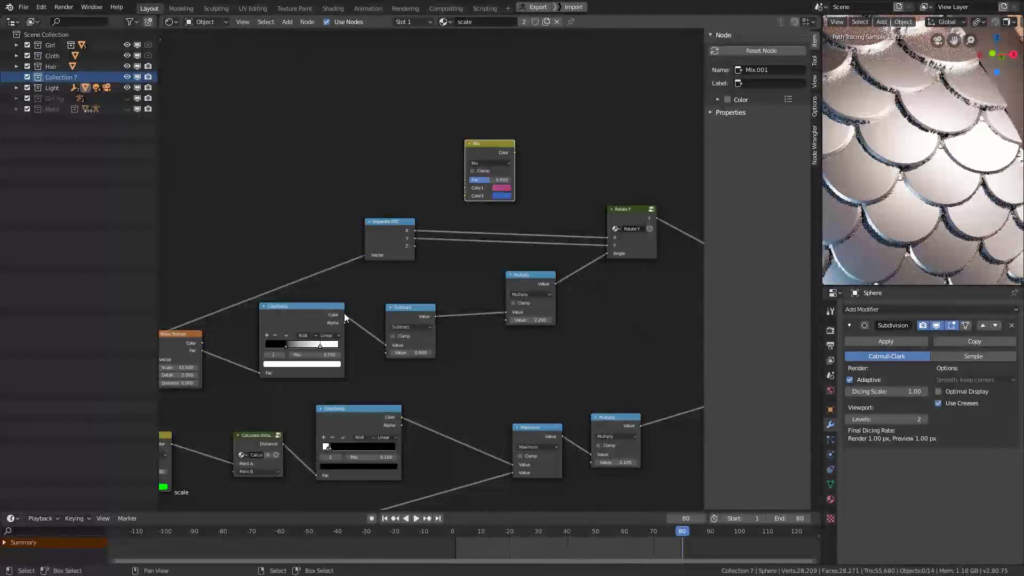
pyautogui.moveTo(344, 316); pyautogui.dragTo(366, 289)
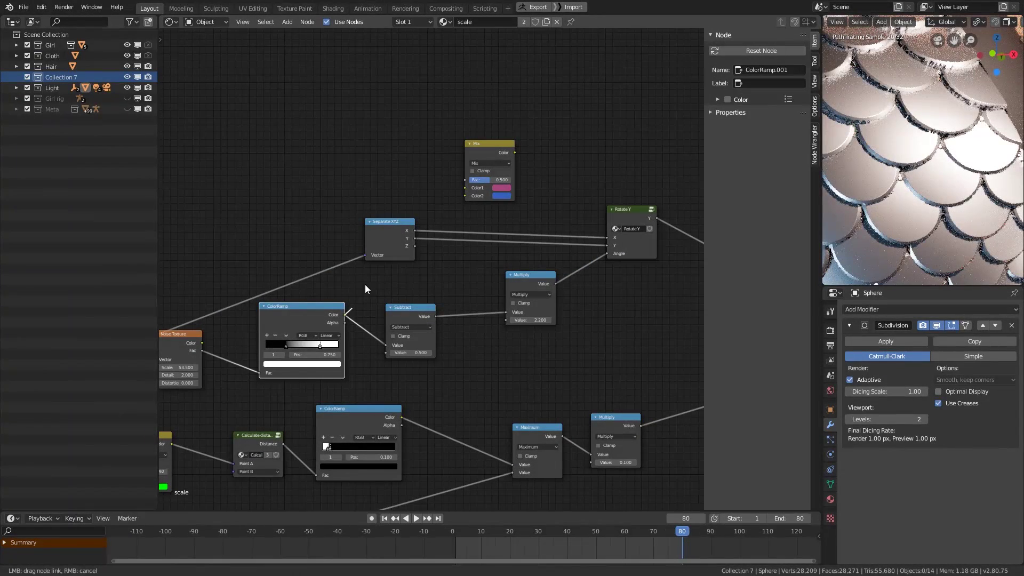
pyautogui.moveTo(438, 188); pyautogui.dragTo(470, 179)
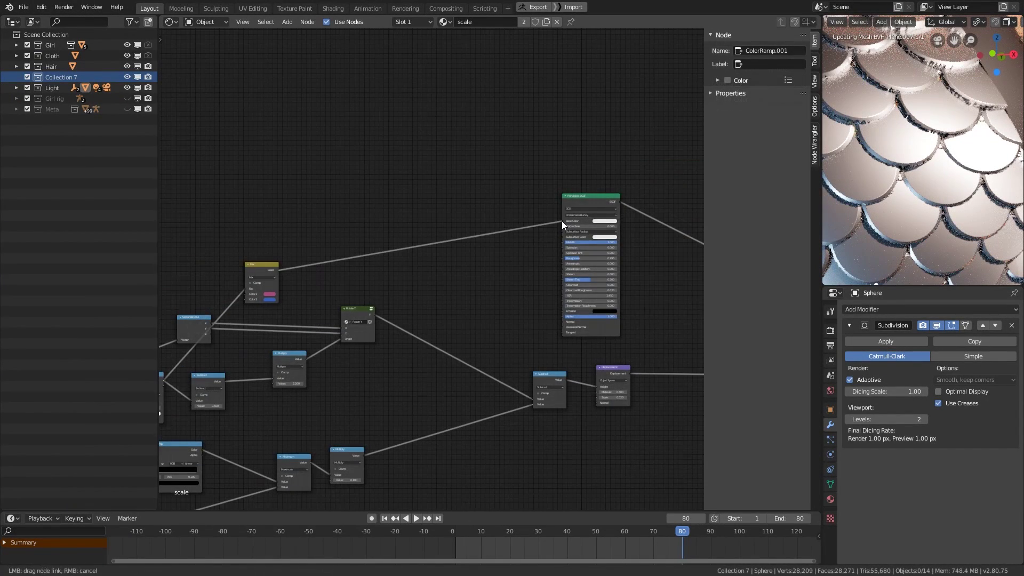
# Try a multicolour ColorRamp as the Base Color source, reconnecting the Mix node to Base Color and deleting the ramp.
pyautogui.hotkey('shift', 'd')
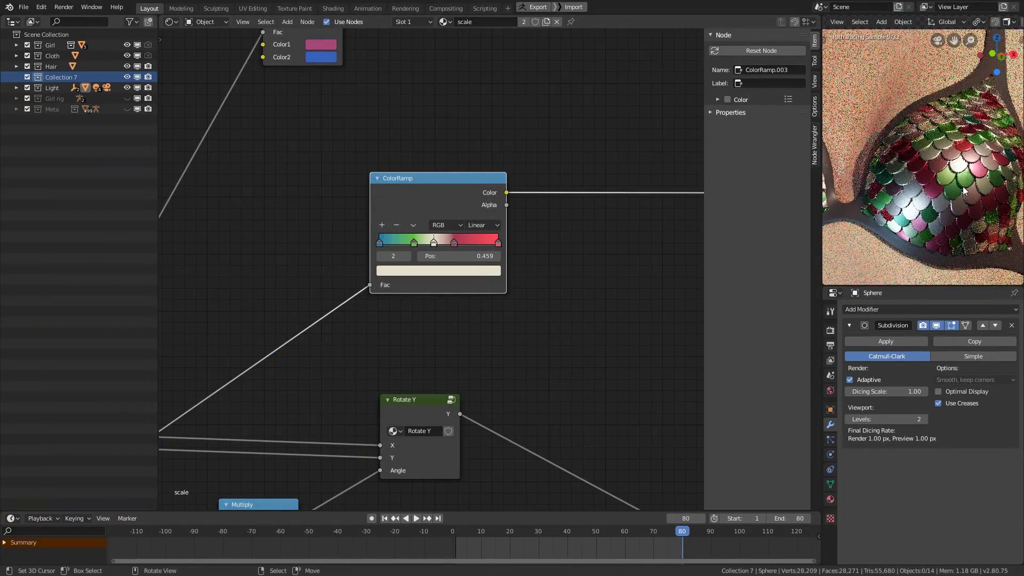
pyautogui.scroll(-3, 463, 341)
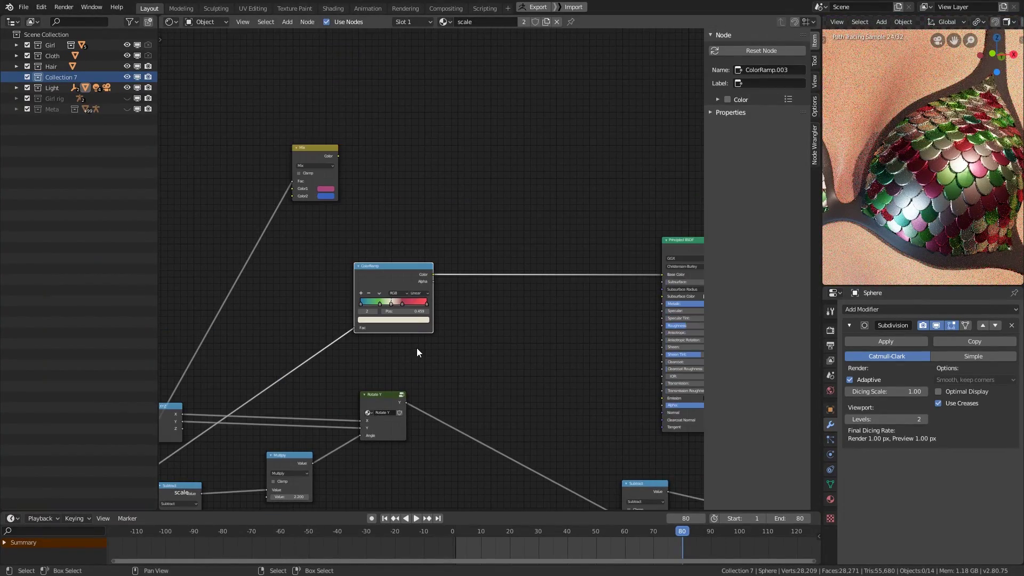
pyautogui.moveTo(338, 158); pyautogui.dragTo(665, 274)
pyautogui.click(398, 279)
pyautogui.press('x')
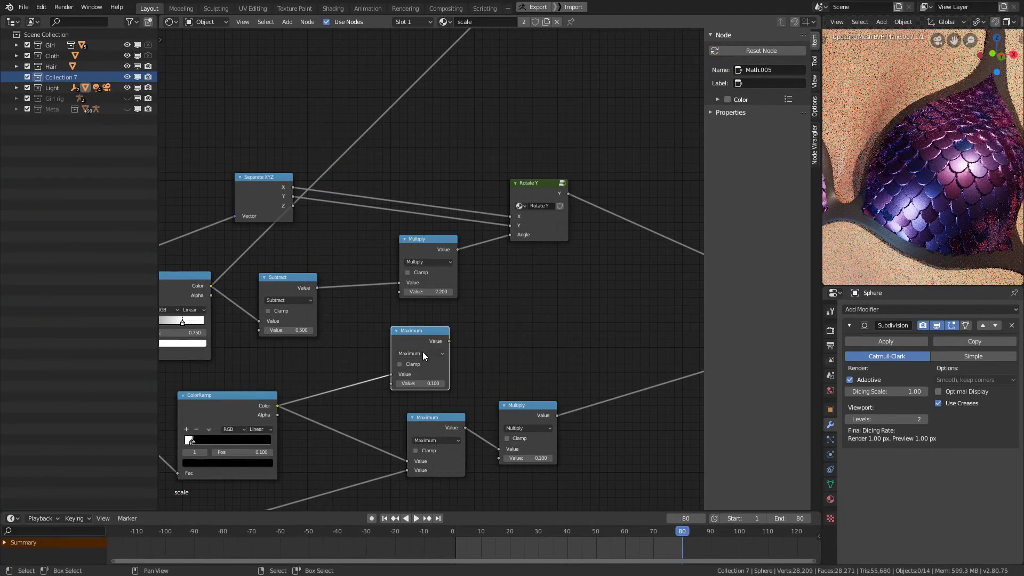
# Change the duplicated Maximum node to Less Than with a value of 1 and preview its output on the mesh.
pyautogui.click(422, 353)
pyautogui.click(412, 463)
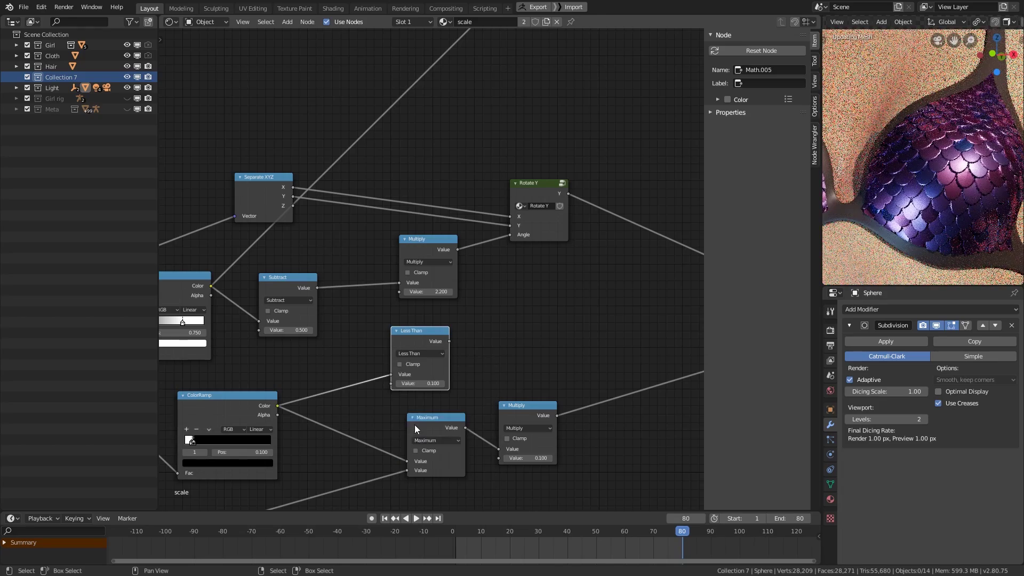
pyautogui.click(420, 383)
pyautogui.write('1')
pyautogui.press('Return')
pyautogui.keyDown('ctrl'); pyautogui.keyDown('shift'); pyautogui.click(431, 341); pyautogui.keyUp('shift'); pyautogui.keyUp('ctrl')
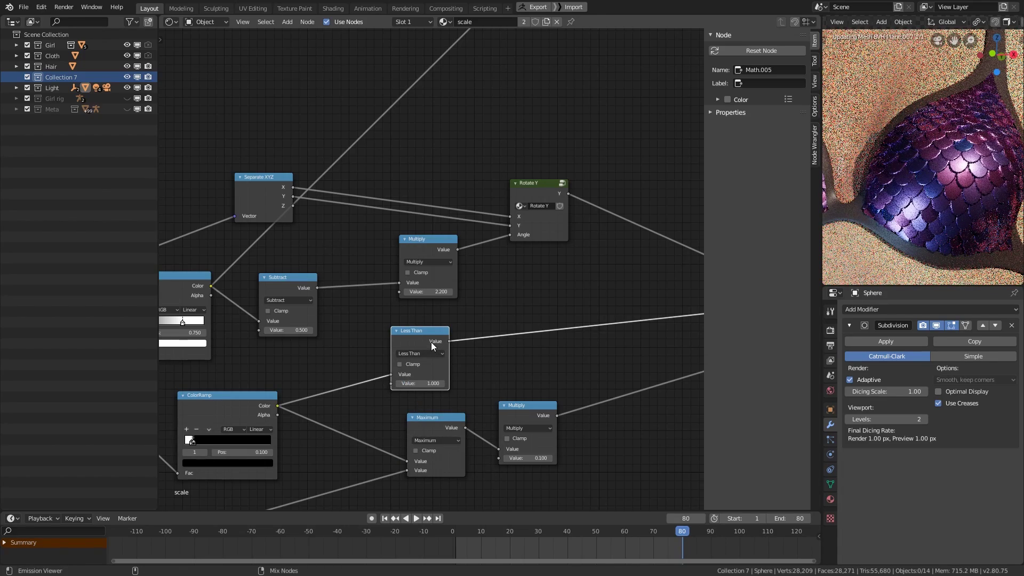
pyautogui.scroll(4, 908, 194)
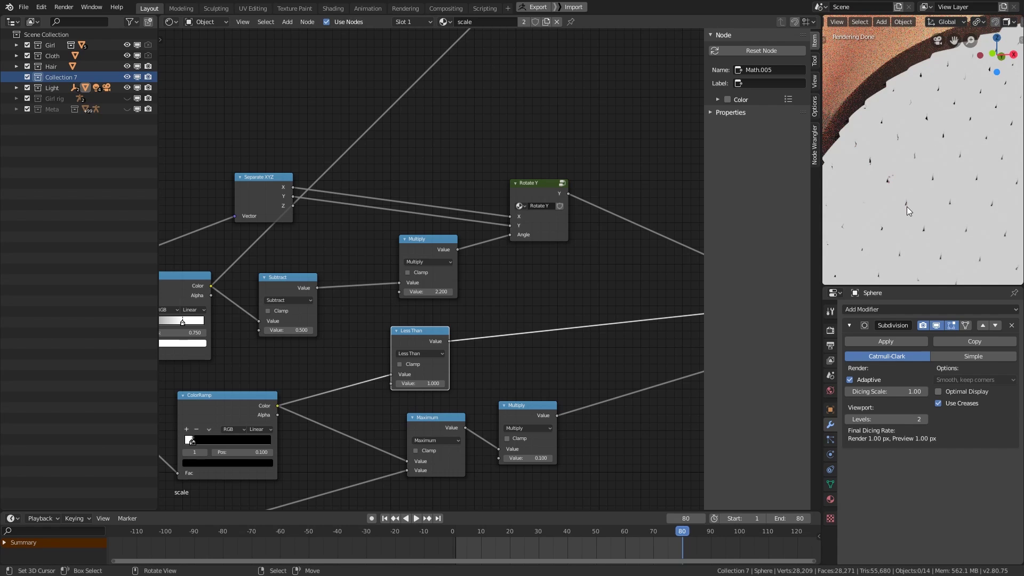
# Connect Less Than's Value output to Color2 of the Multiply mix node before Base Color and inspect the scale colouring.
pyautogui.moveTo(374, 407); pyautogui.dragTo(514, 160)
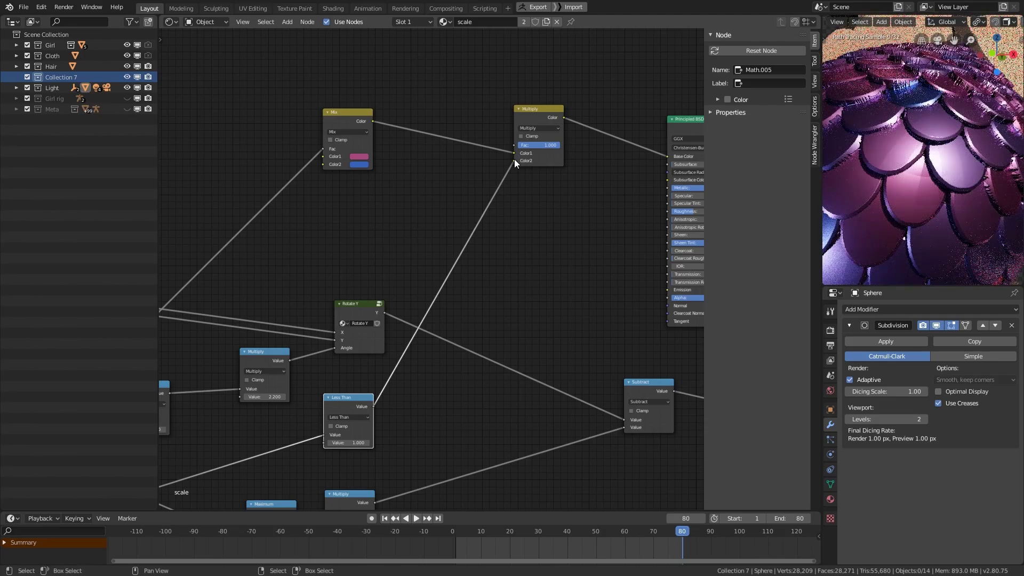
pyautogui.moveTo(940, 170)
pyautogui.mouseDown(button='middle')
pyautogui.moveTo(919, 156)
pyautogui.moveTo(933, 153)
pyautogui.mouseUp(button='middle')
pyautogui.scroll(3, 920, 156)
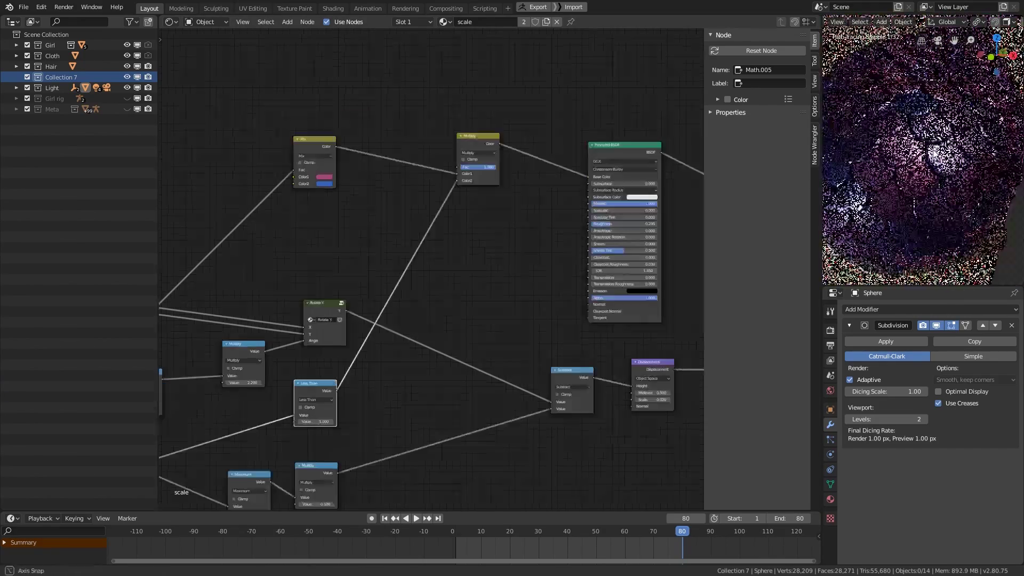
pyautogui.scroll(2, 917, 149)
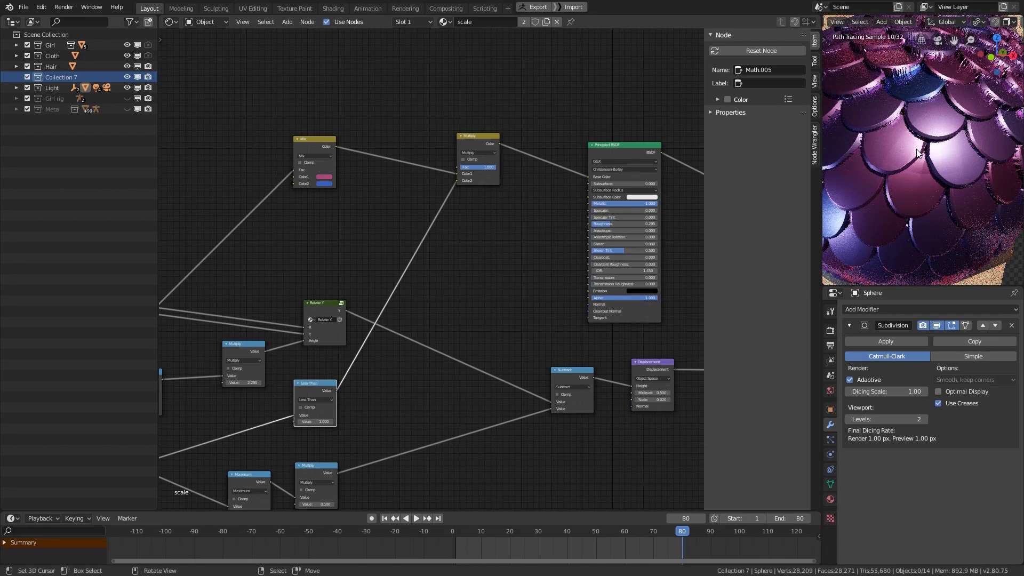
pyautogui.scroll(2, 927, 156)
pyautogui.moveTo(927, 157); pyautogui.dragTo(924, 158, button='middle')
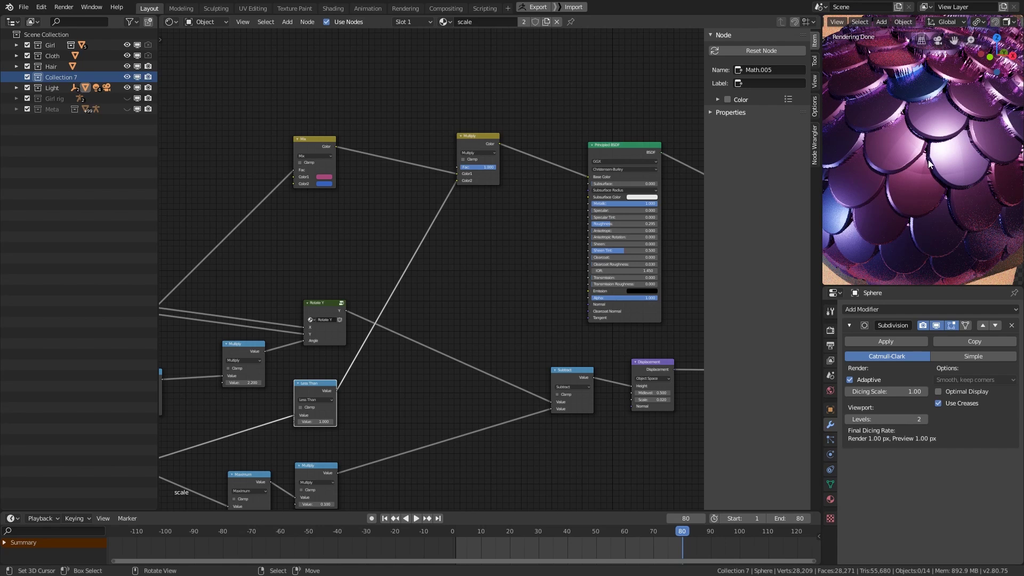
pyautogui.scroll(1, 924, 158)
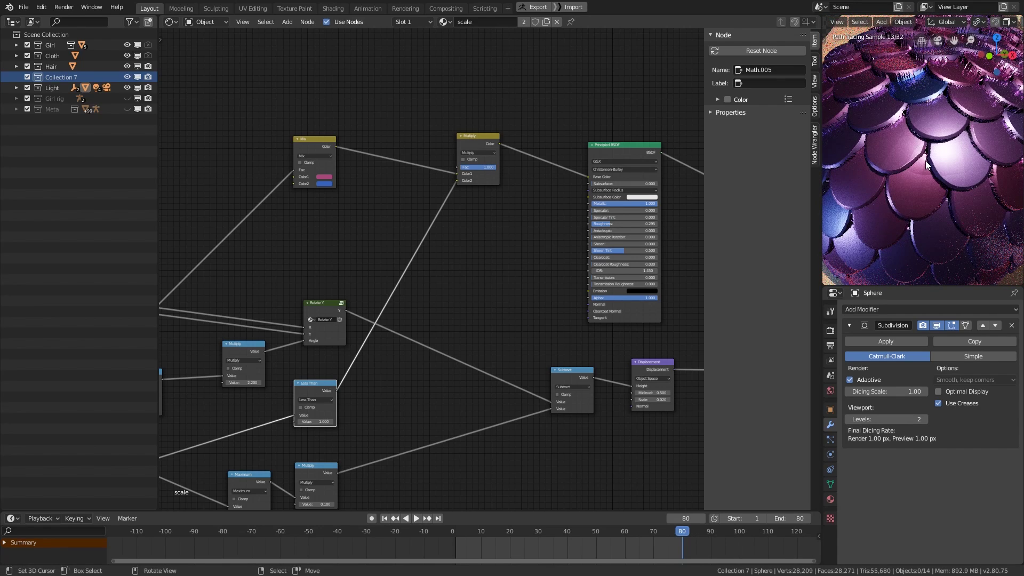
# Duplicate the Calculate distance group, connect the Scale group's UV output to the copy's Point A, and preview its distance.
pyautogui.click(390, 405)
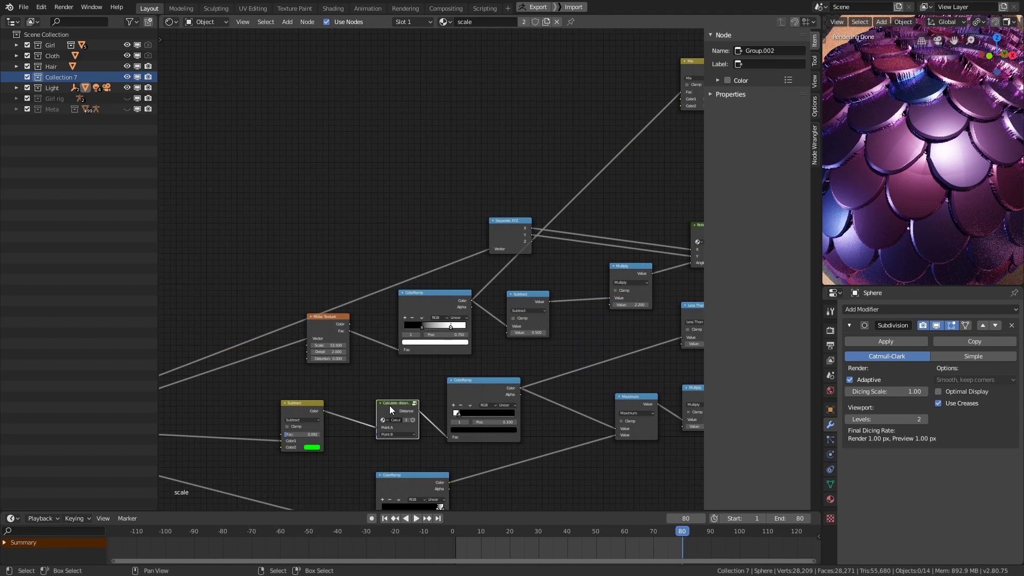
pyautogui.hotkey('shift', 'd')
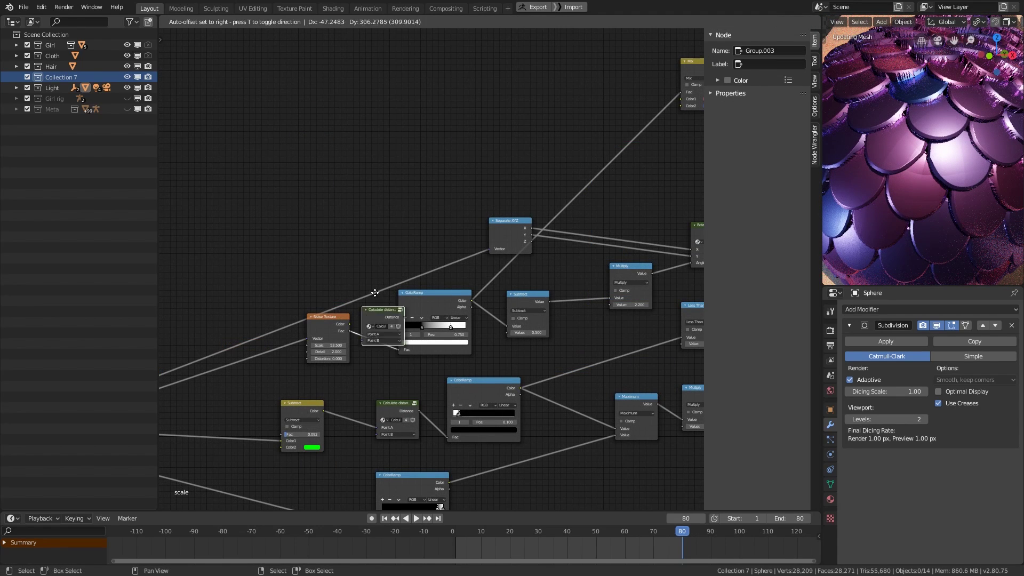
pyautogui.click(387, 191)
pyautogui.moveTo(226, 310); pyautogui.dragTo(311, 309, button='middle')
pyautogui.scroll(-3, 268, 363)
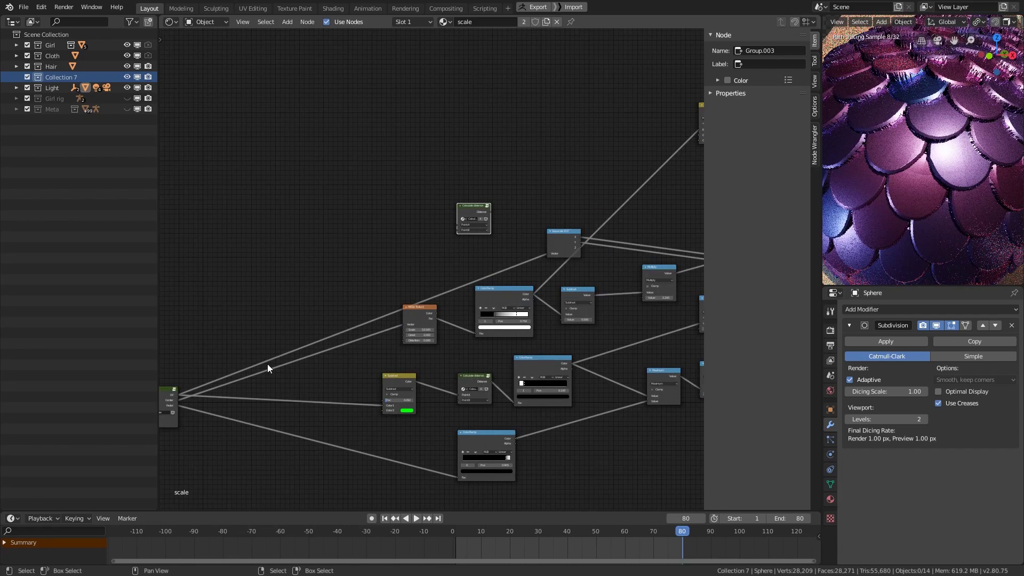
pyautogui.moveTo(178, 394); pyautogui.dragTo(472, 214)
pyautogui.moveTo(534, 181); pyautogui.dragTo(578, 159)
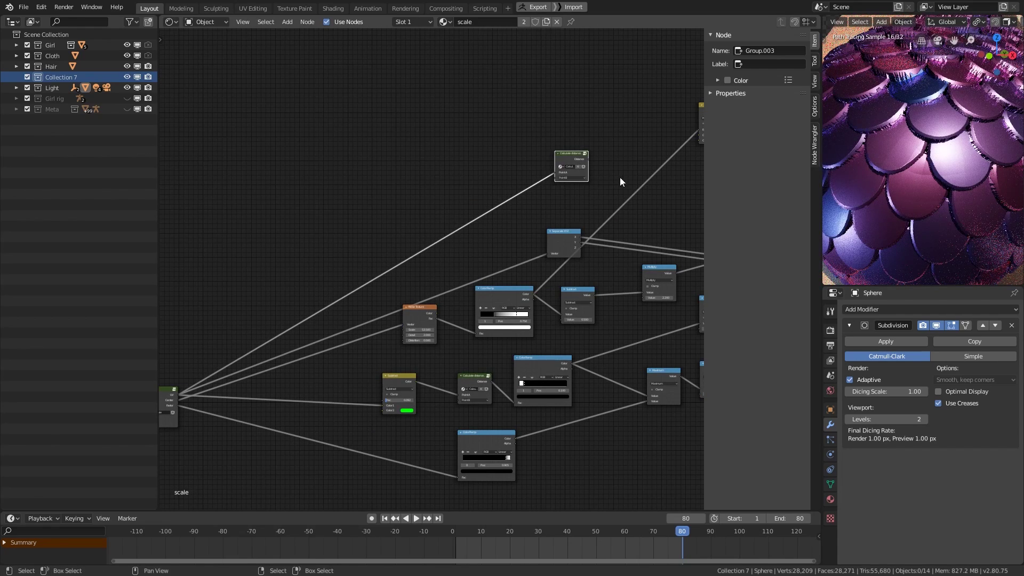
pyautogui.moveTo(620, 177); pyautogui.dragTo(502, 243, button='middle')
pyautogui.keyDown('ctrl'); pyautogui.keyDown('shift'); pyautogui.click(454, 223); pyautogui.keyUp('shift'); pyautogui.keyUp('ctrl')
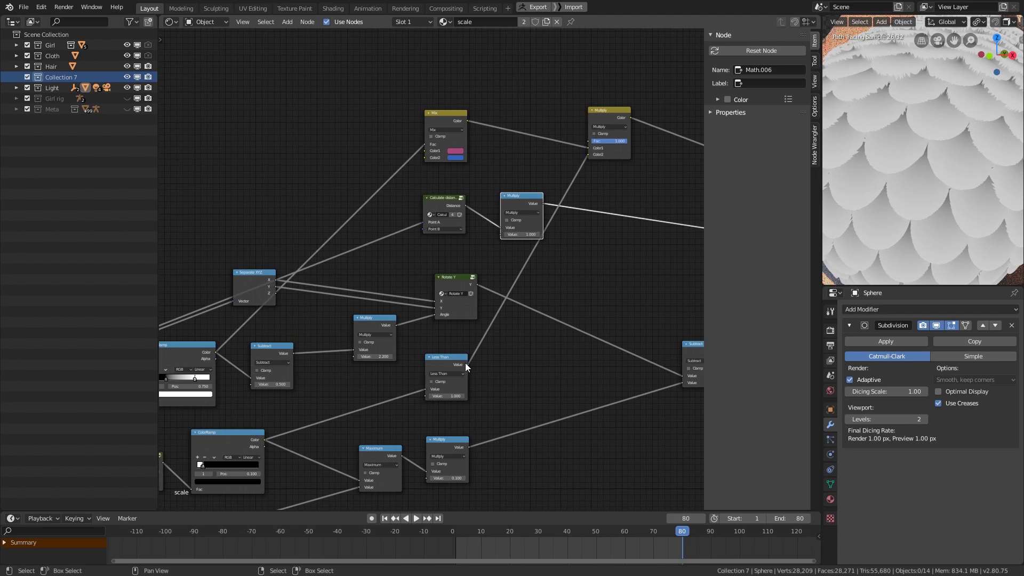
# Connect Less Than to the second input of the distance Multiply node and its output to Color2 of the Multiply mix node.
pyautogui.moveTo(468, 364); pyautogui.dragTo(502, 233)
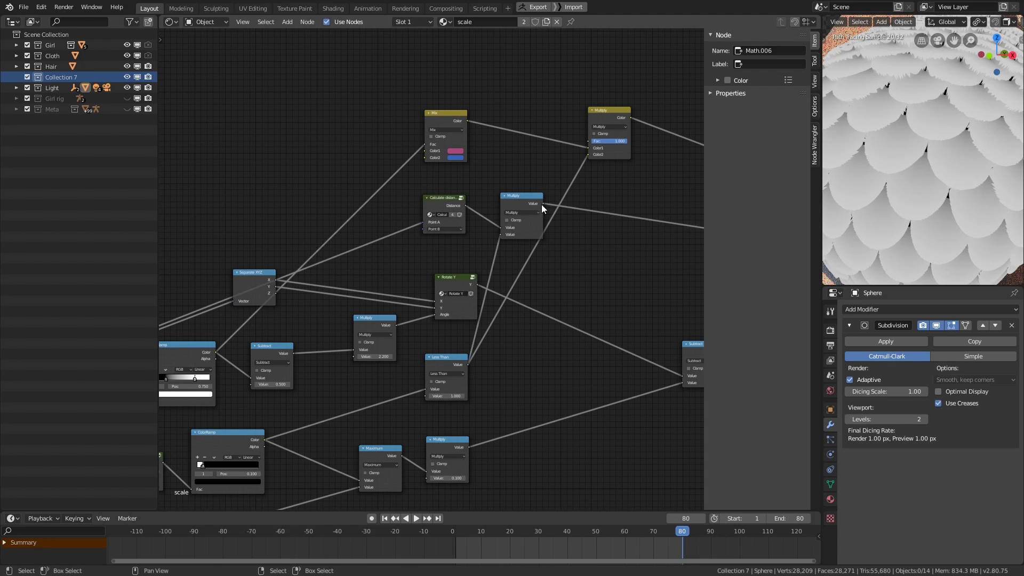
pyautogui.moveTo(543, 203); pyautogui.dragTo(588, 154)
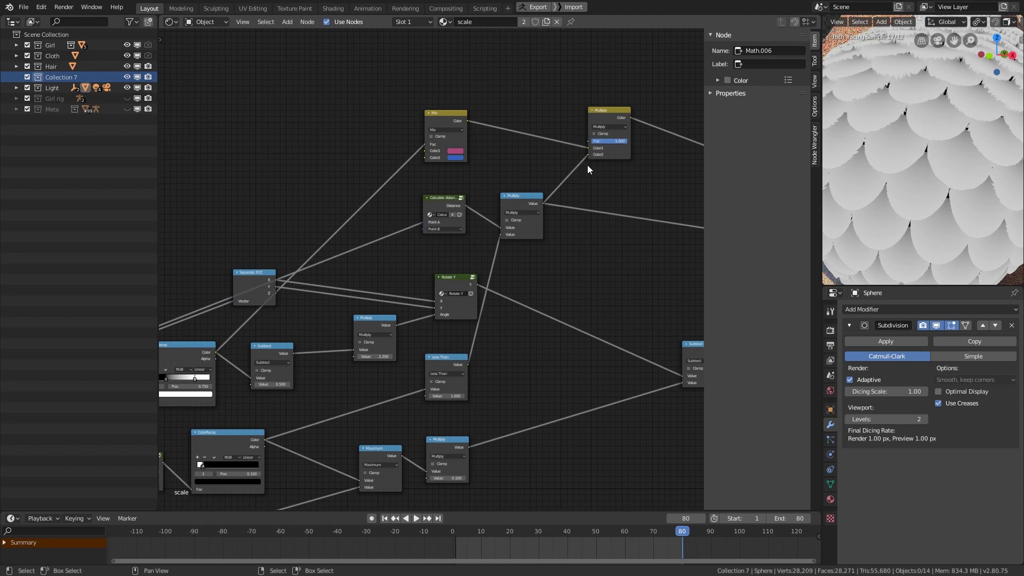
# Preview the Principled BSDF shading on the scale mesh.
pyautogui.moveTo(587, 165); pyautogui.dragTo(389, 210, button='middle')
pyautogui.click(520, 154)
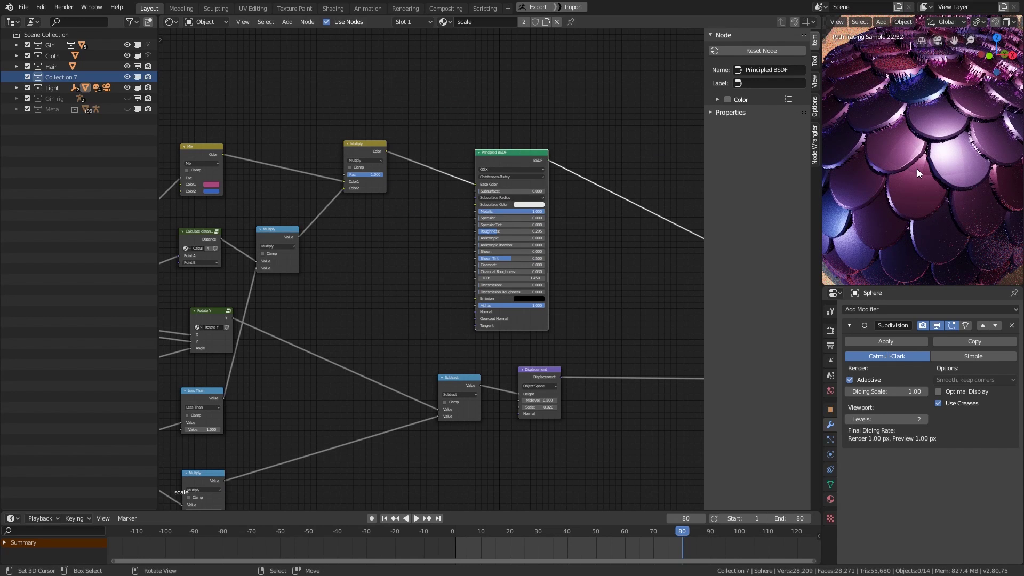
# Try a Noise Texture driven by the Scale group's UV output and preview its Color output on the mesh.
pyautogui.moveTo(295, 241); pyautogui.dragTo(558, 216, button='middle')
pyautogui.scroll(-5, 970, 156)
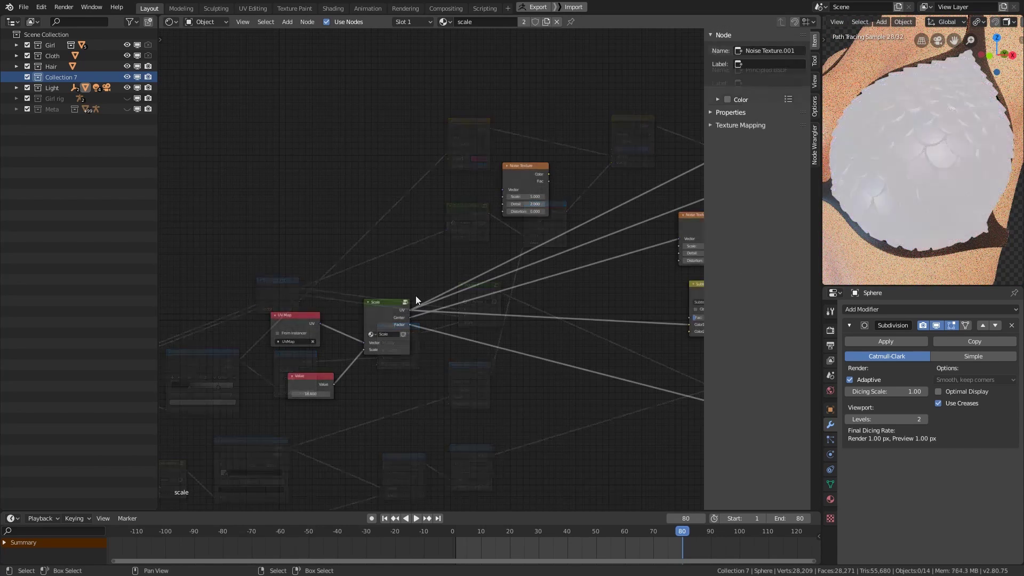
pyautogui.keyDown('ctrl'); pyautogui.keyDown('shift'); pyautogui.click(524, 173); pyautogui.keyUp('shift'); pyautogui.keyUp('ctrl')
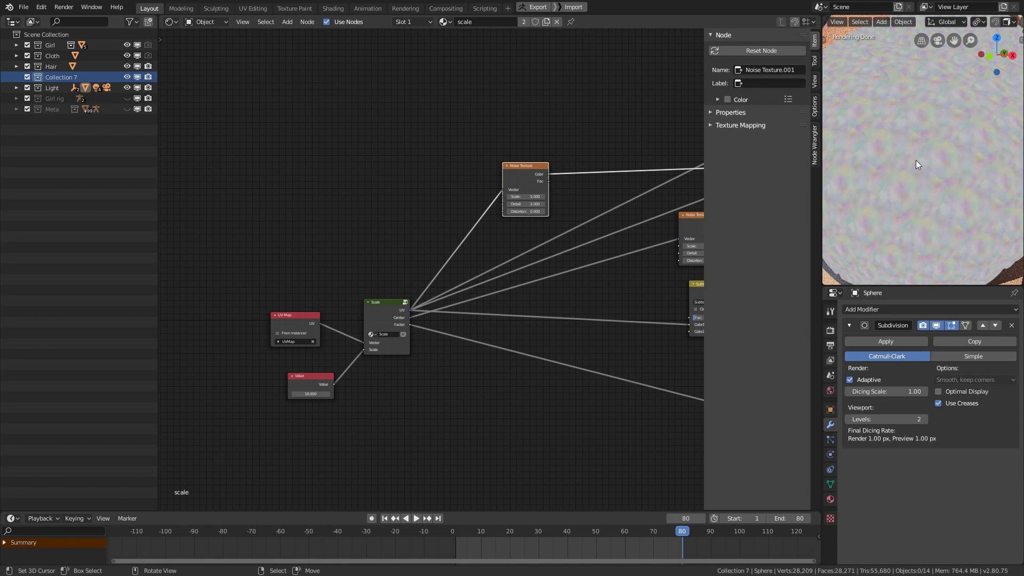
pyautogui.moveTo(917, 169)
pyautogui.mouseDown(button='middle')
pyautogui.moveTo(946, 162)
pyautogui.moveTo(951, 146)
pyautogui.moveTo(948, 180)
pyautogui.moveTo(886, 163)
pyautogui.moveTo(923, 163)
pyautogui.mouseUp(button='middle')
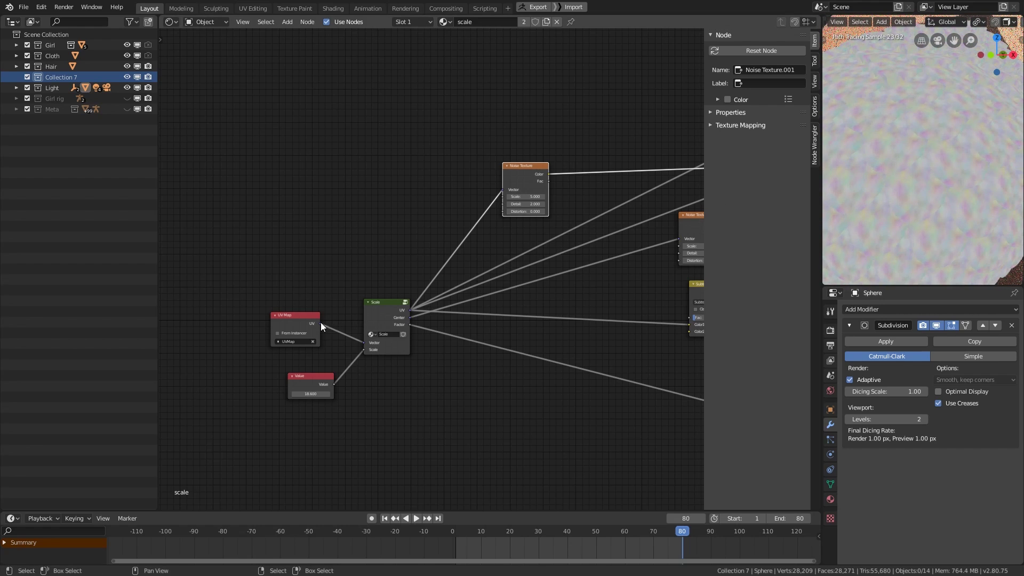
# Try feeding the Noise Texture from the UV Map node's UV output and raise its scale while checking the preview.
pyautogui.moveTo(321, 323); pyautogui.dragTo(504, 190)
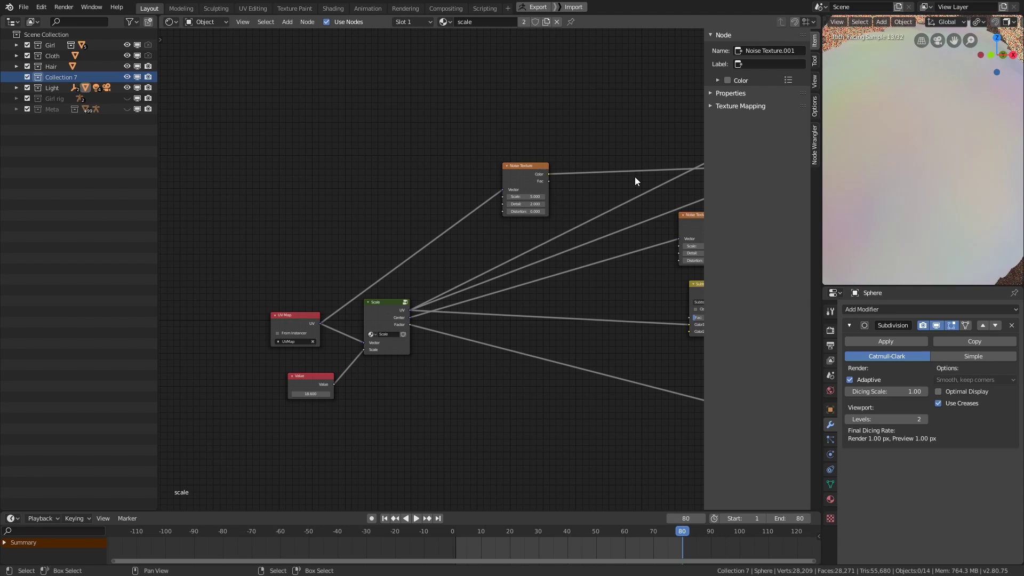
pyautogui.moveTo(924, 165)
pyautogui.mouseDown(button='middle')
pyautogui.moveTo(955, 191)
pyautogui.moveTo(934, 181)
pyautogui.mouseUp(button='middle')
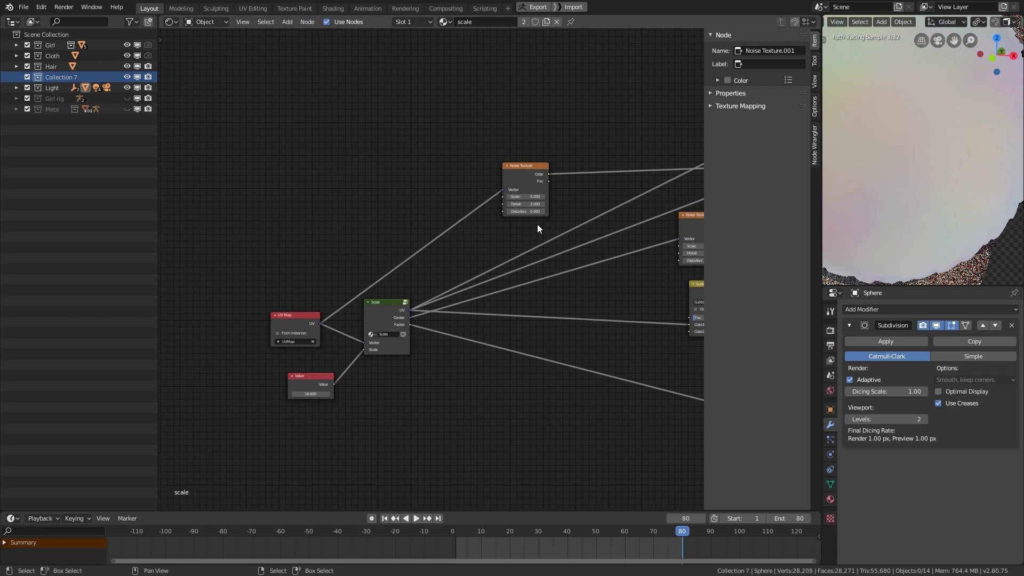
pyautogui.moveTo(526, 197); pyautogui.dragTo(546, 197)
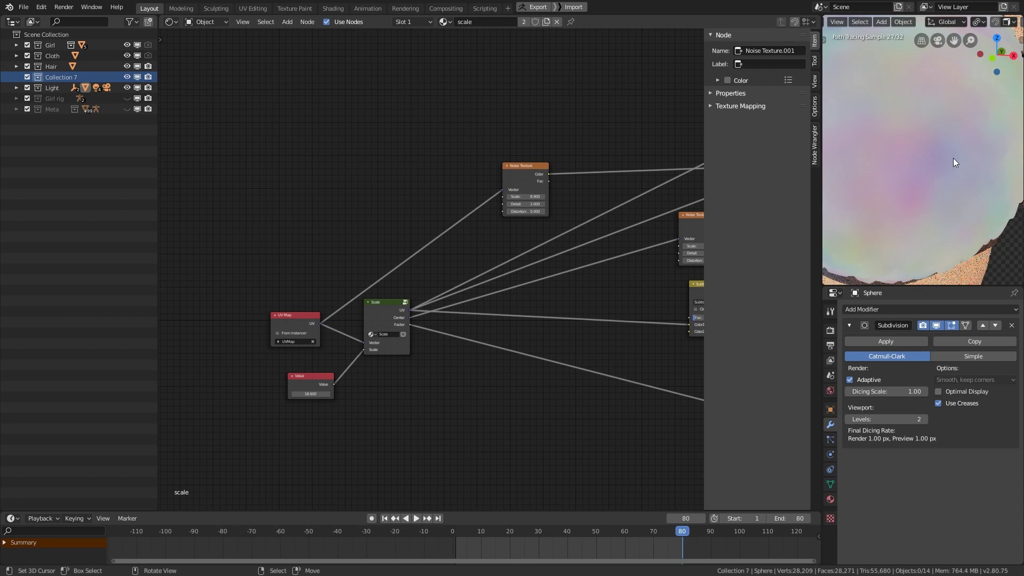
pyautogui.moveTo(953, 158)
pyautogui.mouseDown(button='middle')
pyautogui.moveTo(929, 123)
pyautogui.moveTo(939, 104)
pyautogui.moveTo(955, 153)
pyautogui.mouseUp(button='middle')
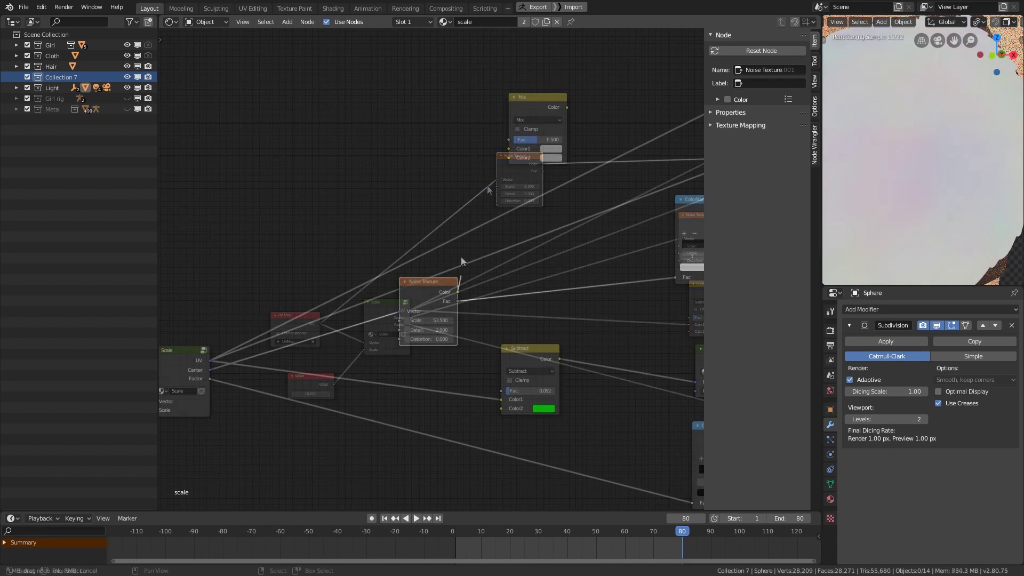
# Combine the Scale group's UV and the existing Noise Texture's Color in a Mix node set to Add with a factor of 1.
pyautogui.moveTo(508, 149); pyautogui.dragTo(210, 361)
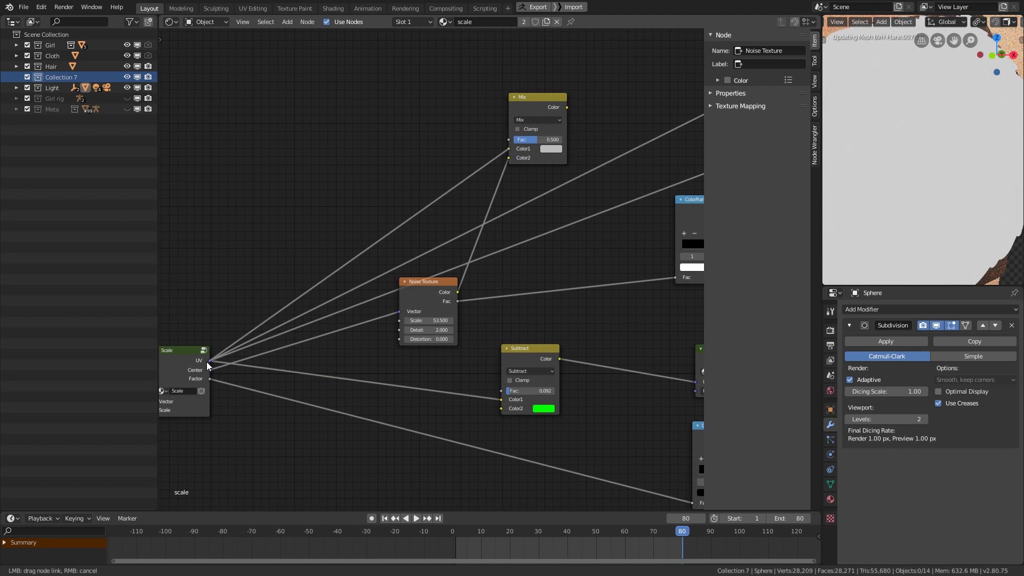
pyautogui.moveTo(533, 141); pyautogui.dragTo(565, 140)
pyautogui.click(556, 122)
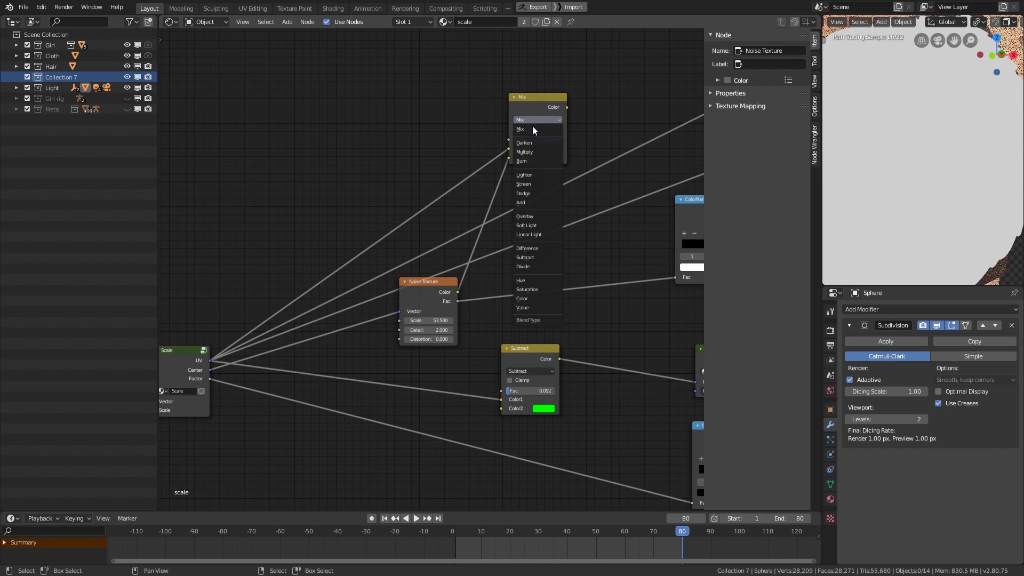
pyautogui.click(531, 204)
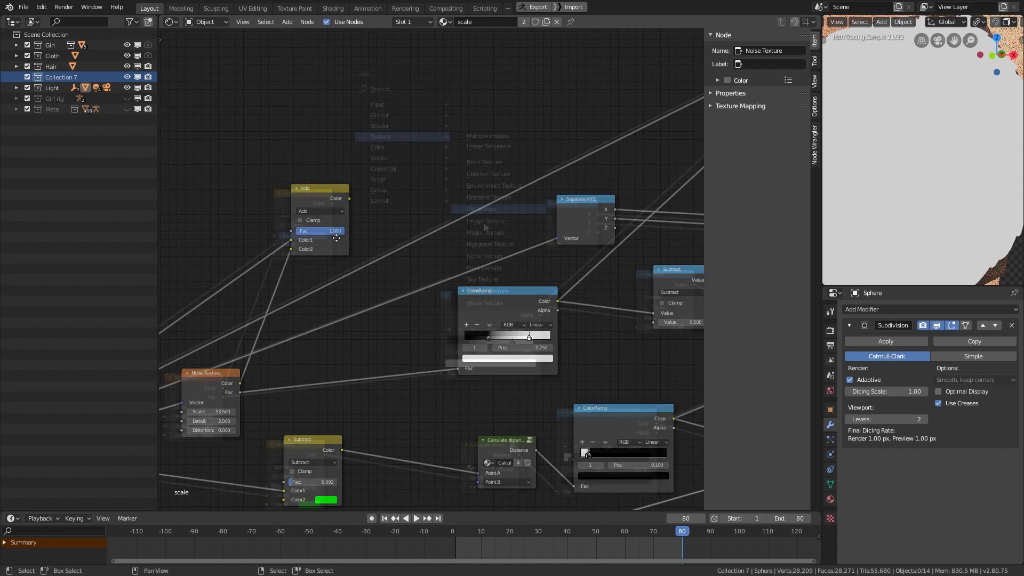
# Connect the Add node's Color output to a new Noise Texture's Vector input and preview its Fac output on the mesh.
pyautogui.moveTo(333, 203); pyautogui.dragTo(381, 144)
pyautogui.keyDown('ctrl'); pyautogui.keyDown('shift'); pyautogui.click(415, 124); pyautogui.keyUp('shift'); pyautogui.keyUp('ctrl')
pyautogui.keyDown('ctrl'); pyautogui.keyDown('shift'); pyautogui.click(415, 123); pyautogui.keyUp('shift'); pyautogui.keyUp('ctrl')
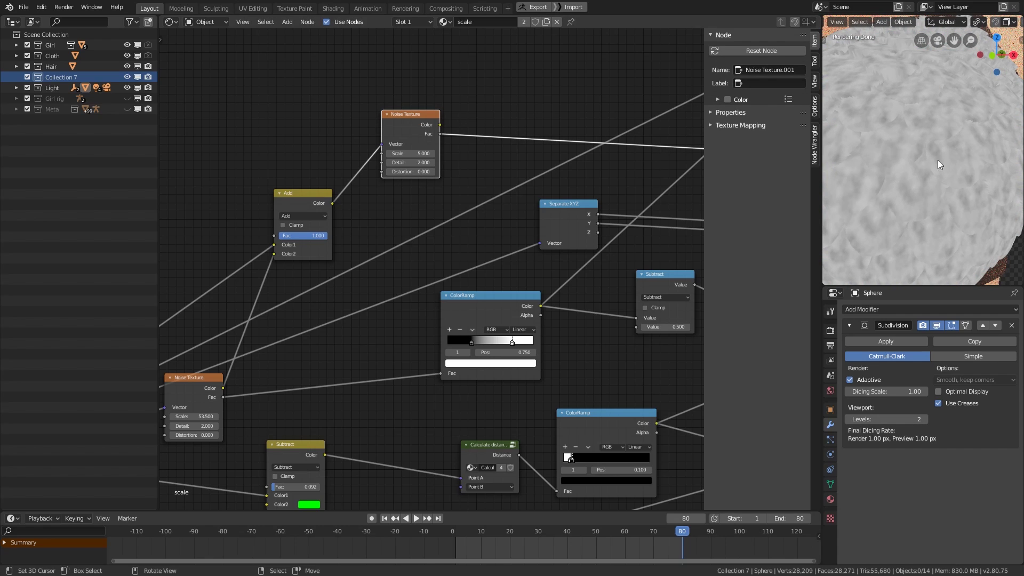
pyautogui.scroll(3, 937, 165)
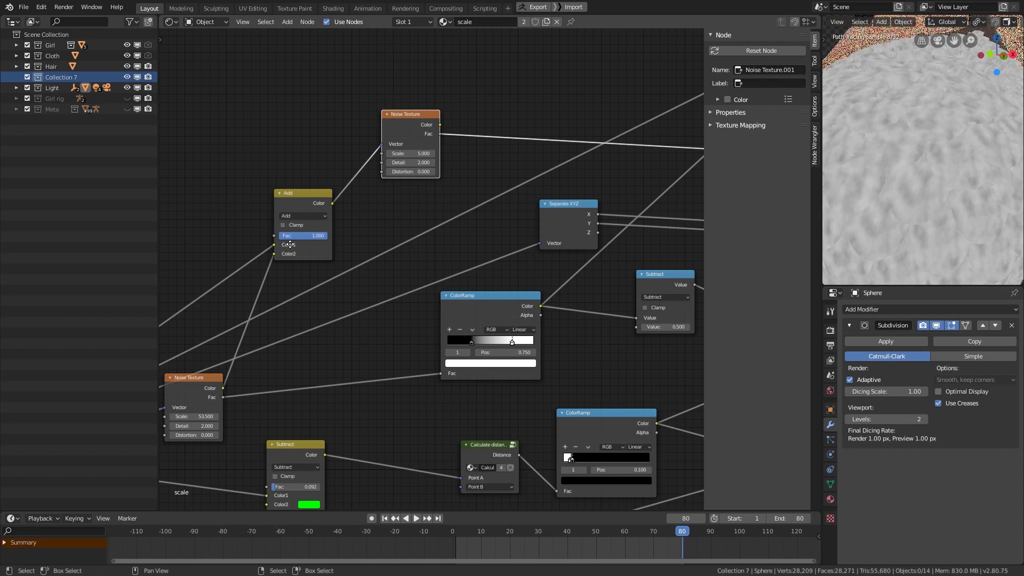
# Multiply the first Noise Texture's Color by a Value node of 13 and connect the result to the Add node's Color2.
pyautogui.moveTo(232, 306); pyautogui.dragTo(354, 286, button='middle')
pyautogui.click(299, 374)
pyautogui.moveTo(299, 374); pyautogui.dragTo(249, 373)
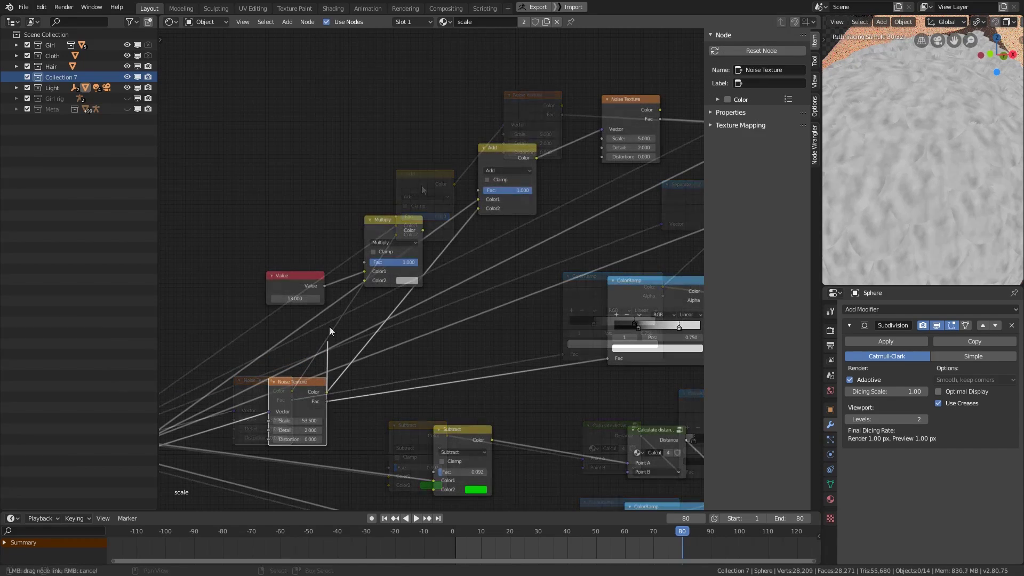
pyautogui.moveTo(327, 392); pyautogui.dragTo(380, 275)
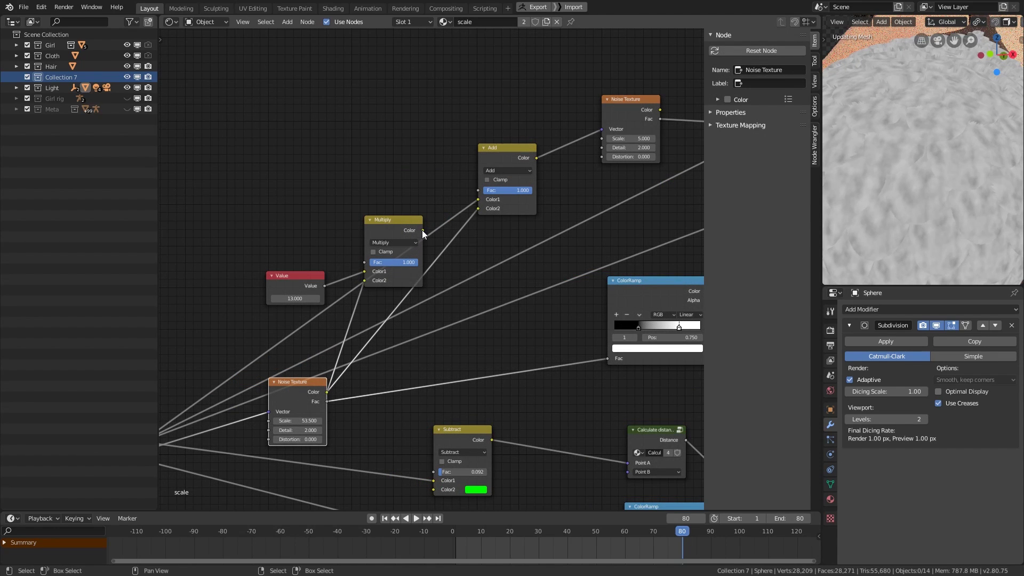
pyautogui.moveTo(423, 233); pyautogui.dragTo(478, 208)
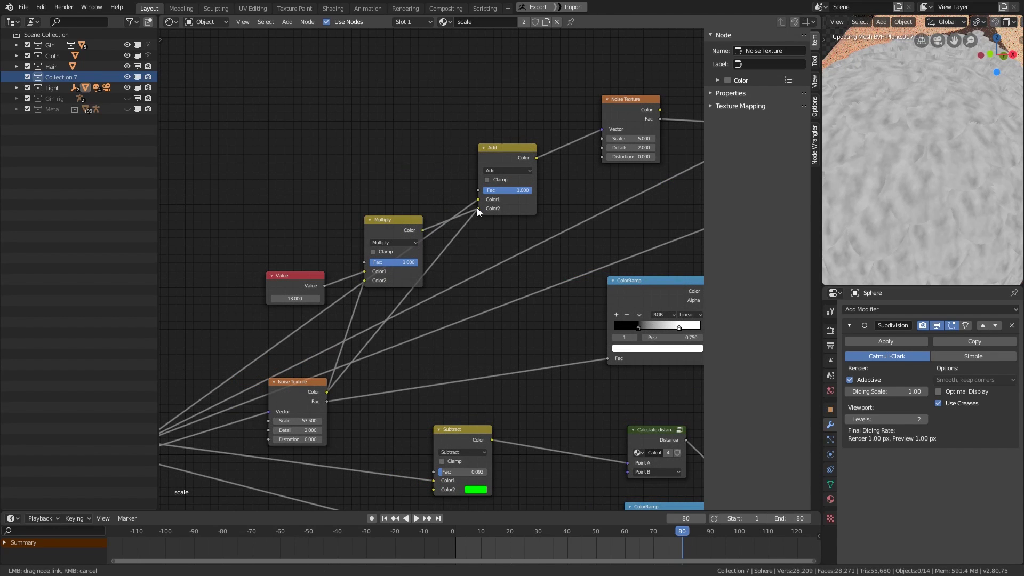
pyautogui.moveTo(373, 235); pyautogui.dragTo(384, 243)
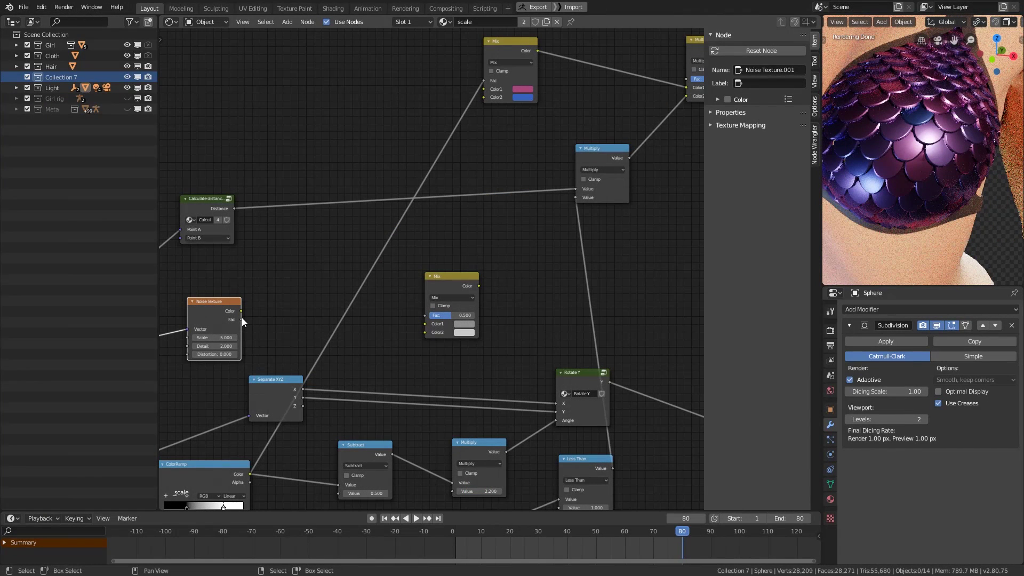
# Connect the new Noise Texture's Fac to the two-grey Mix node's Fac and the Mix output to the Principled BSDF's Roughness.
pyautogui.moveTo(241, 319); pyautogui.dragTo(430, 316)
pyautogui.moveTo(568, 315); pyautogui.dragTo(419, 326, button='middle')
pyautogui.moveTo(330, 298); pyautogui.dragTo(640, 267)
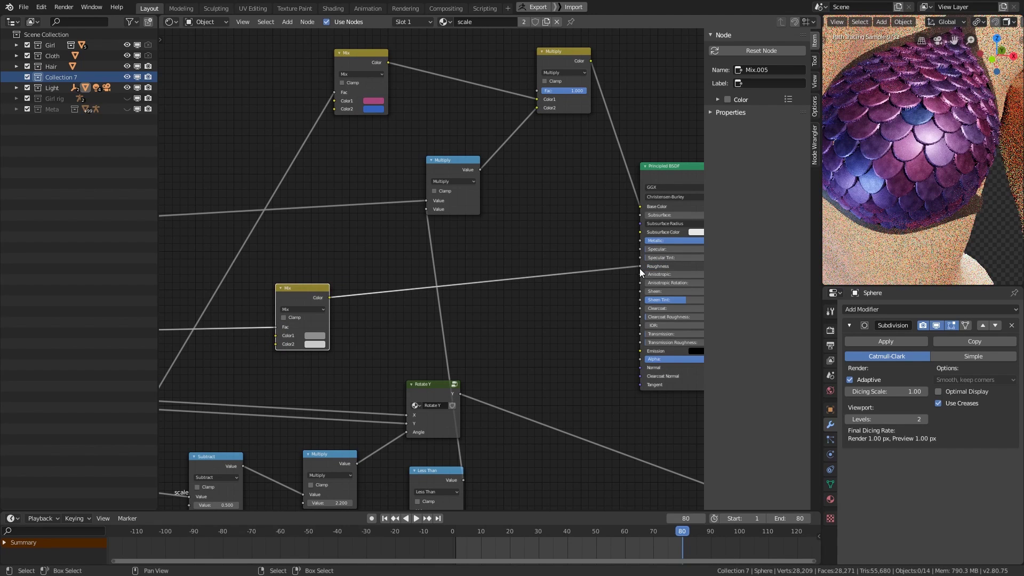
# Set the roughness Noise Texture's scale to 3.7 and inspect the shaded scales from another angle.
pyautogui.moveTo(429, 314); pyautogui.dragTo(674, 315, button='middle')
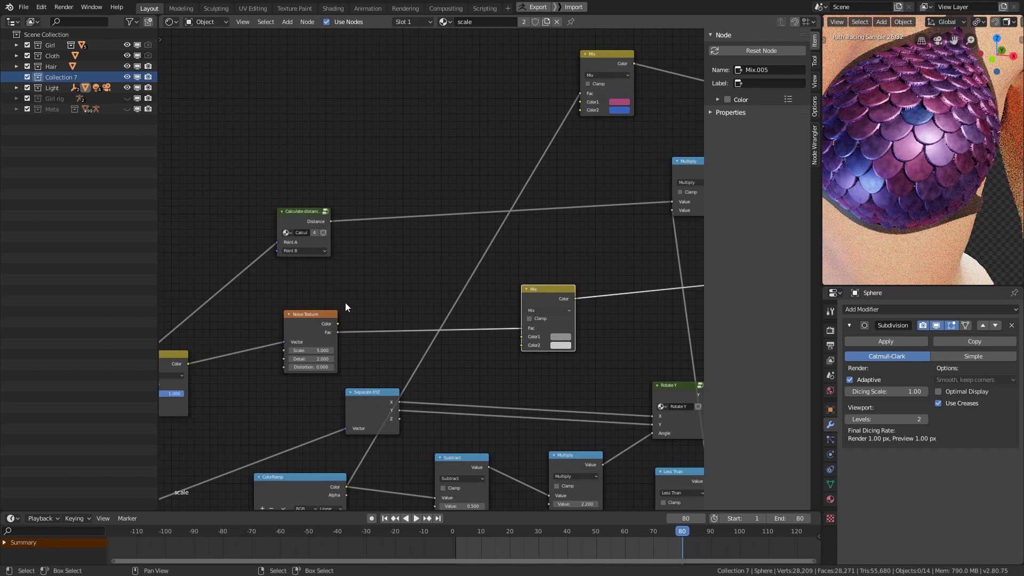
pyautogui.moveTo(313, 350); pyautogui.dragTo(293, 350)
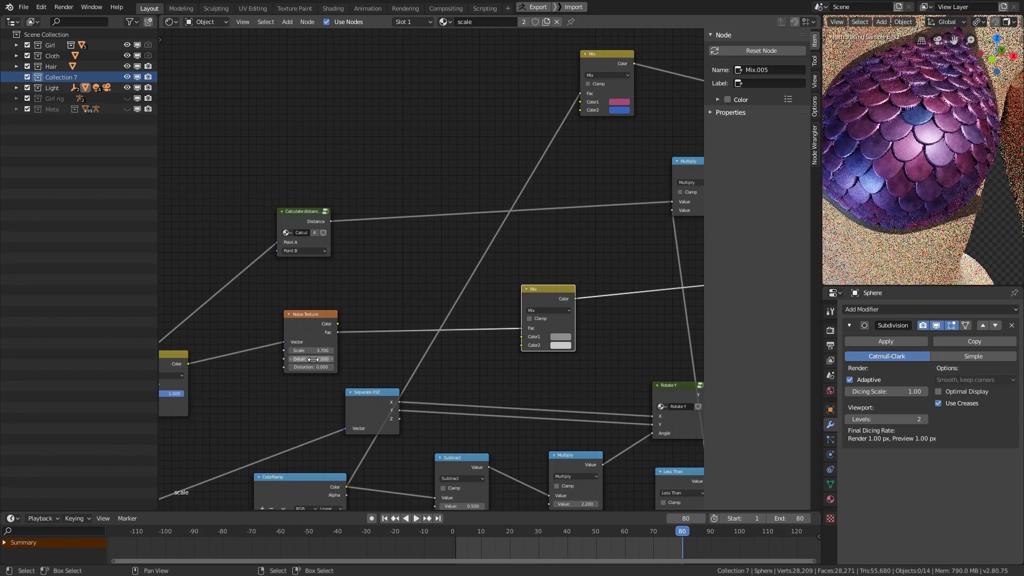
pyautogui.moveTo(925, 136); pyautogui.dragTo(886, 137, button='middle')
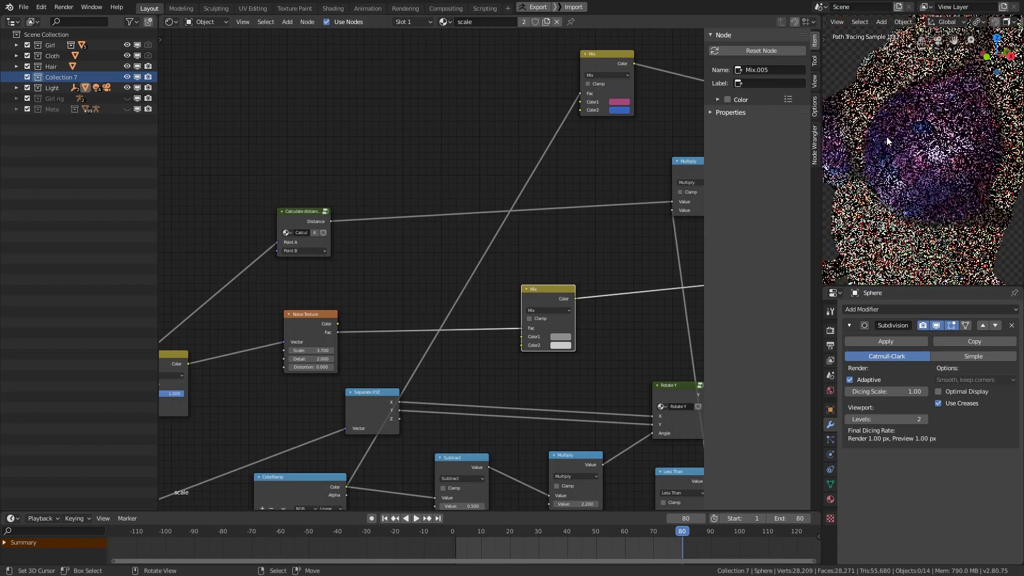